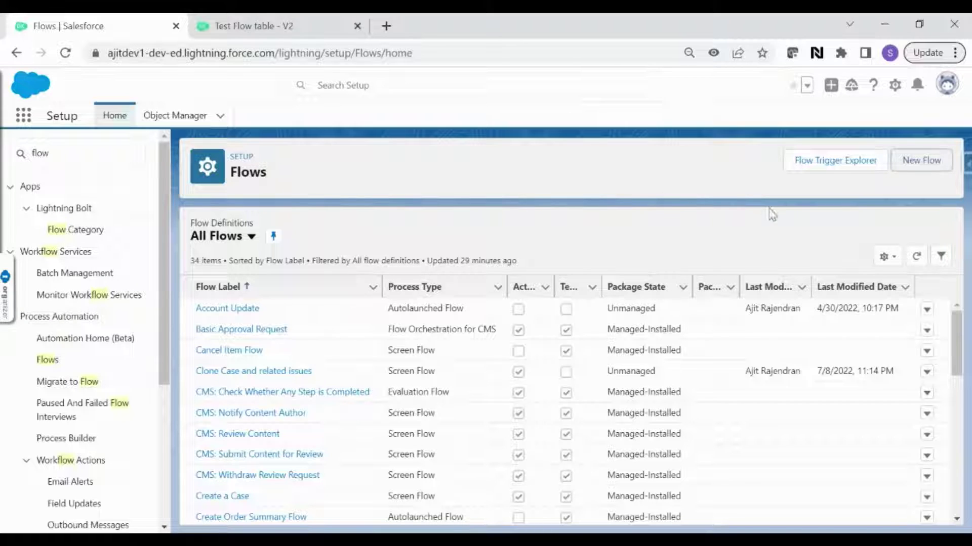
Create a new Screen Flow and insert a Screen element between Start and End.
click(928, 163)
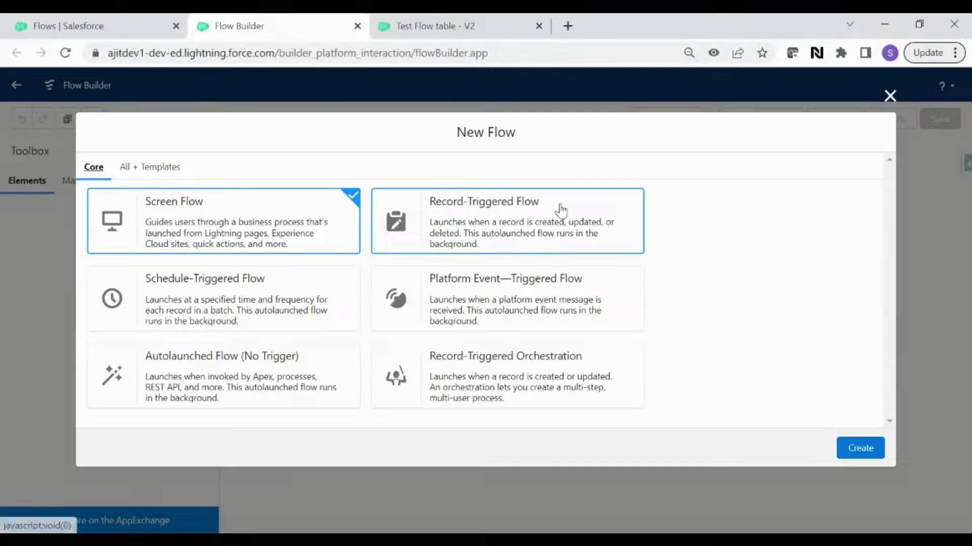
click(845, 449)
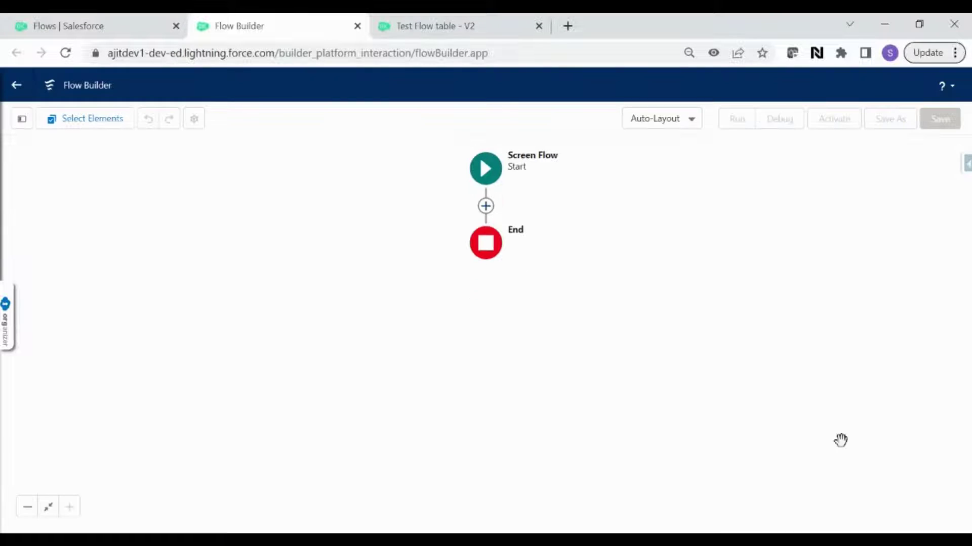
click(486, 208)
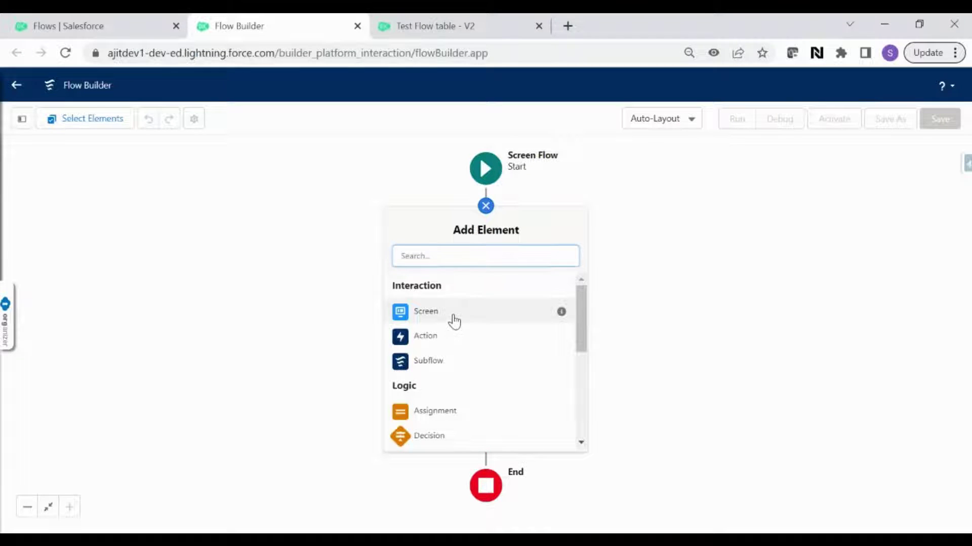
click(454, 316)
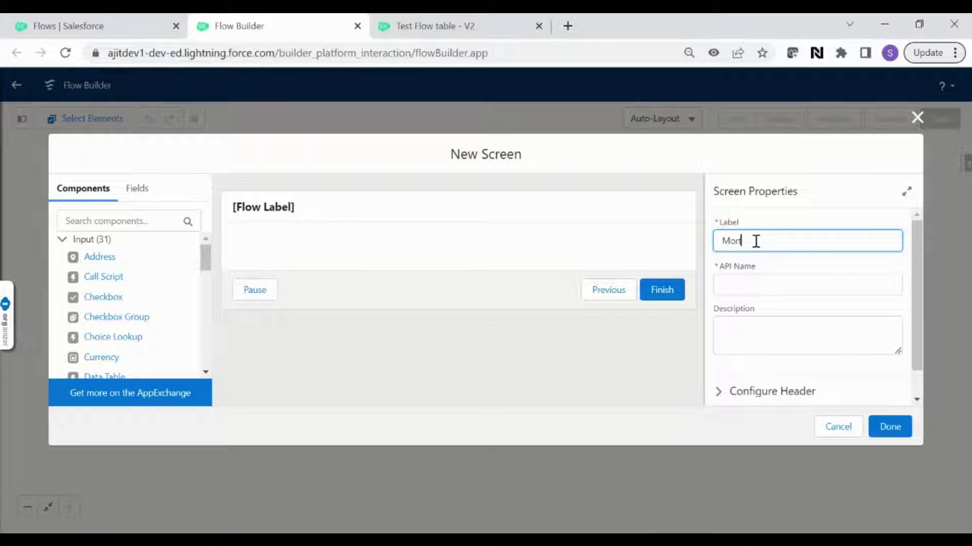
Label the screen 'Mortgage Calculator App' so its API name fills as Mortgage_Calculator_App.
text(Mortgage Calculator App)
click(851, 219)
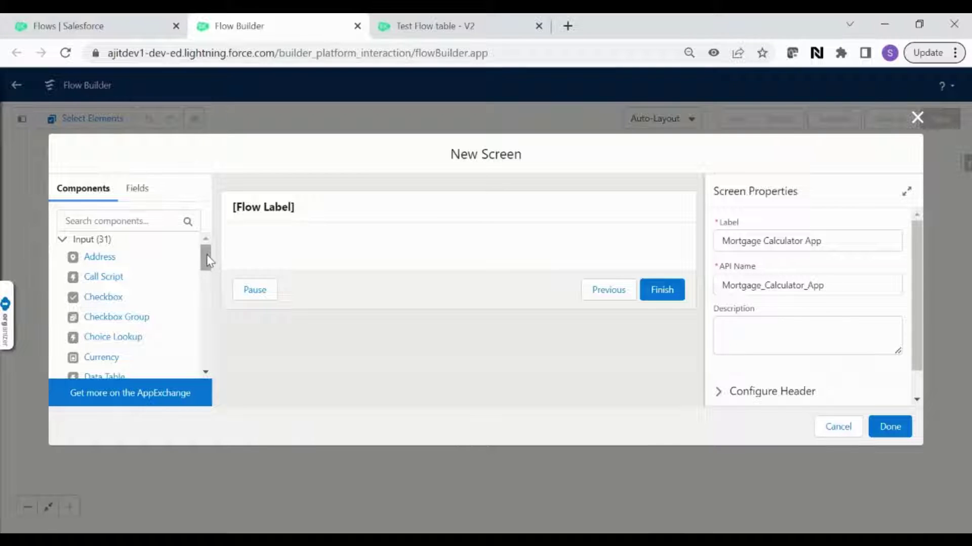
Add and then delete a Currency field, and place a full-width Section on the screen.
drag(206, 254, 208, 261)
drag(108, 325, 263, 246)
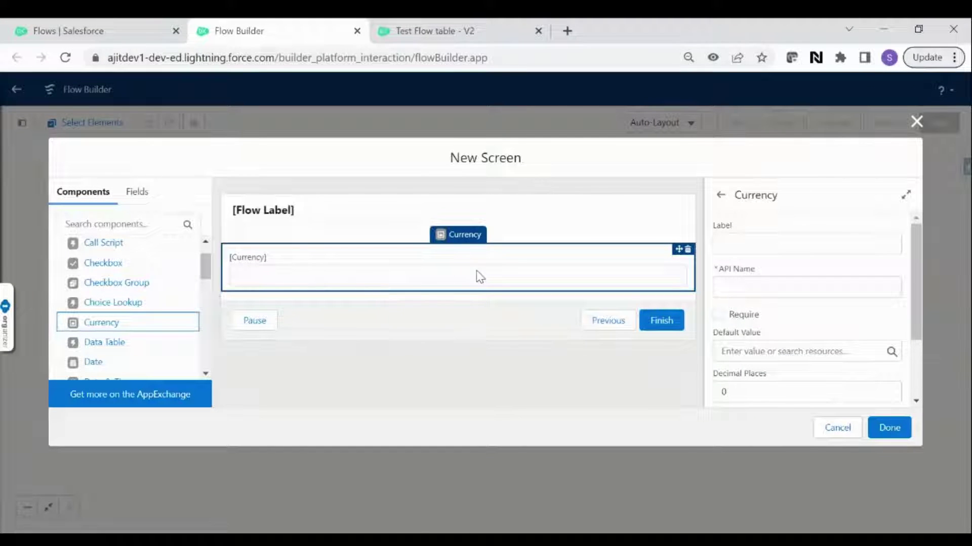
click(689, 250)
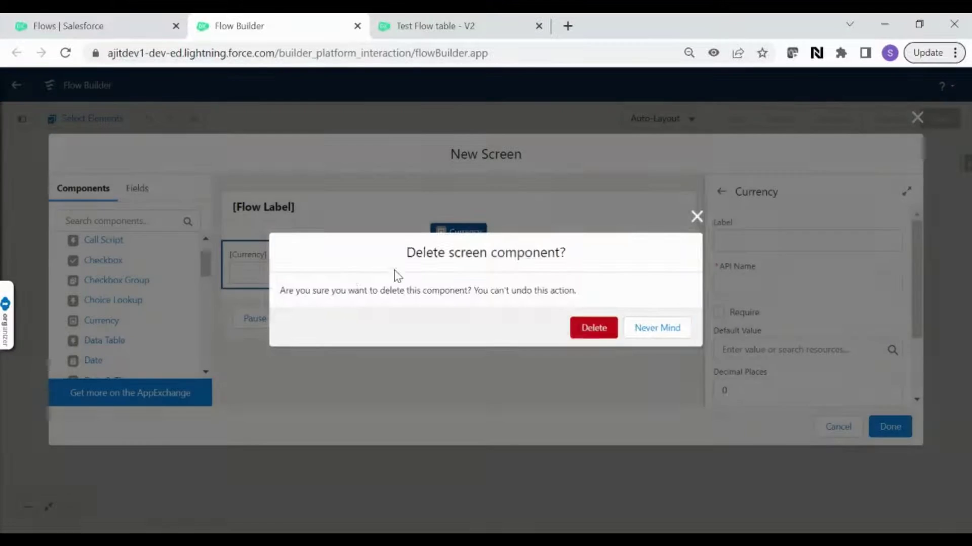
click(592, 329)
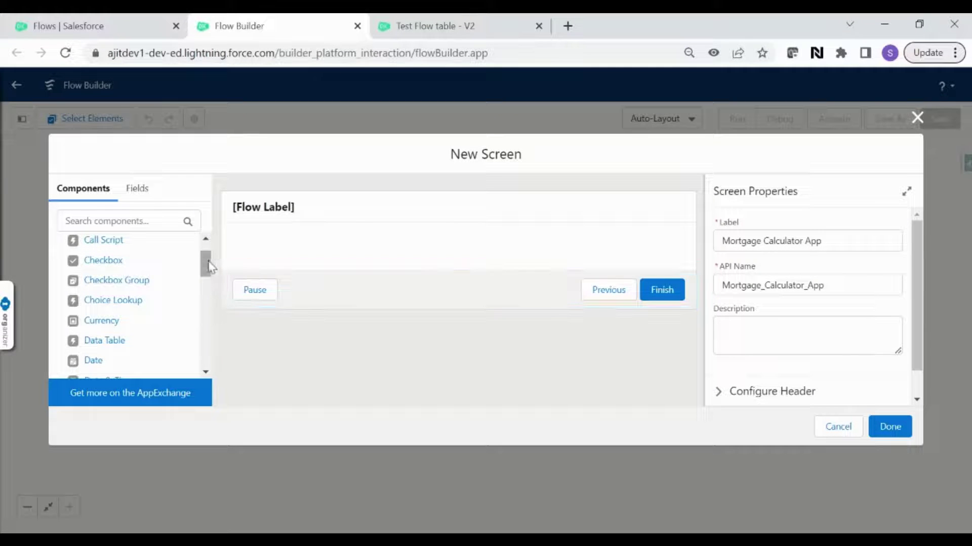
drag(205, 261, 213, 360)
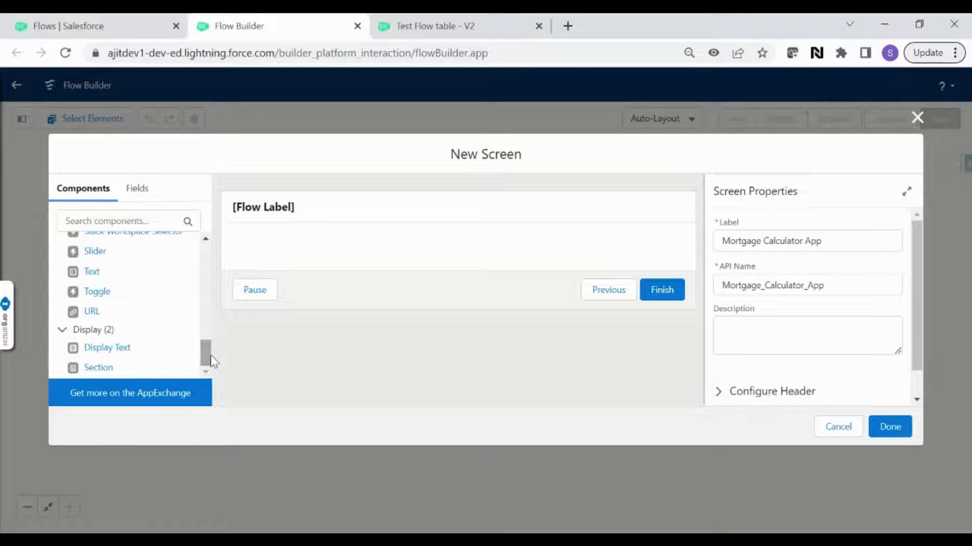
drag(99, 369, 288, 251)
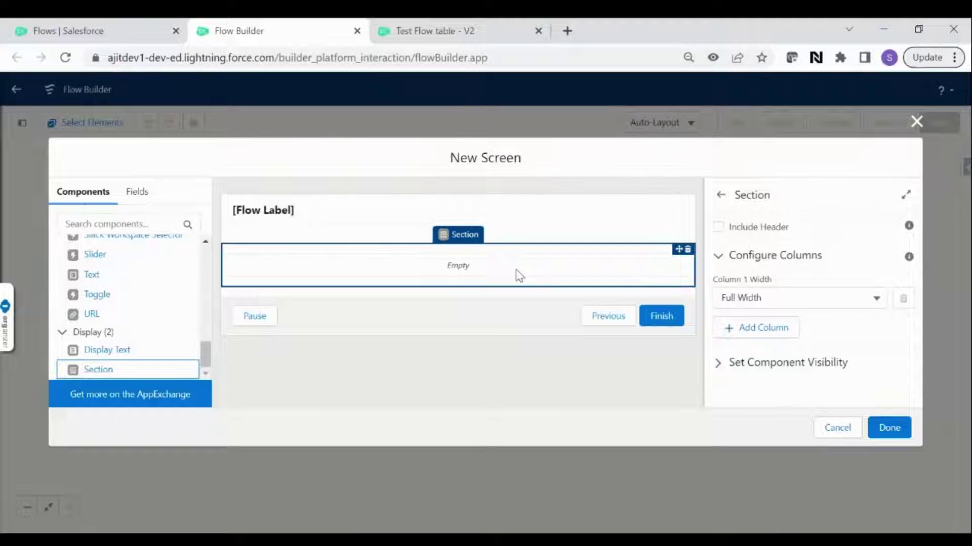
Split the first section into three equal 4-of-12 columns.
click(772, 329)
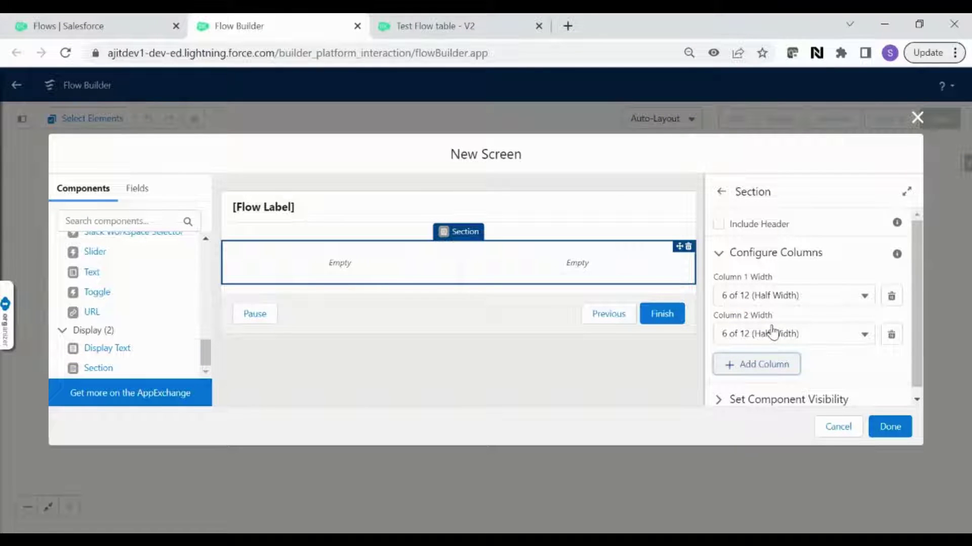
click(759, 364)
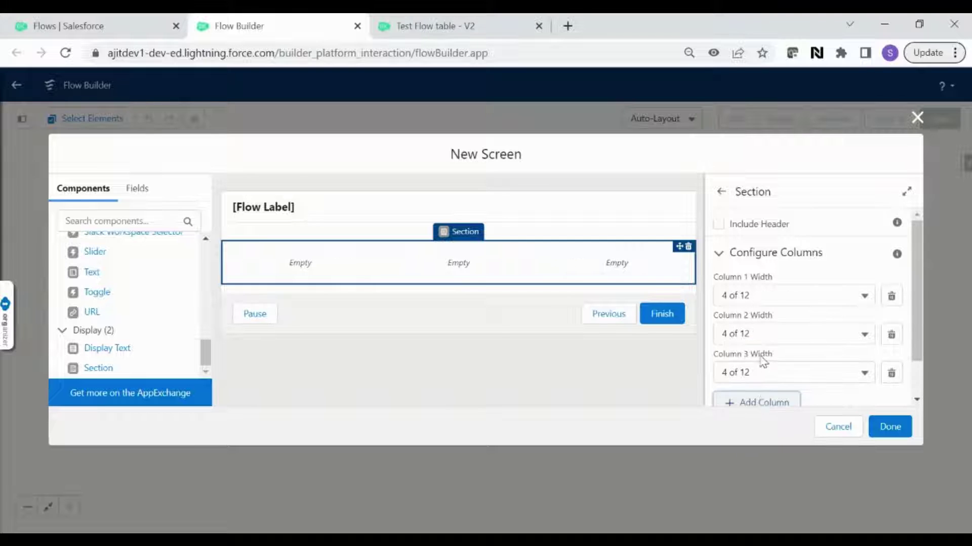
scroll(809, 306, down, 2)
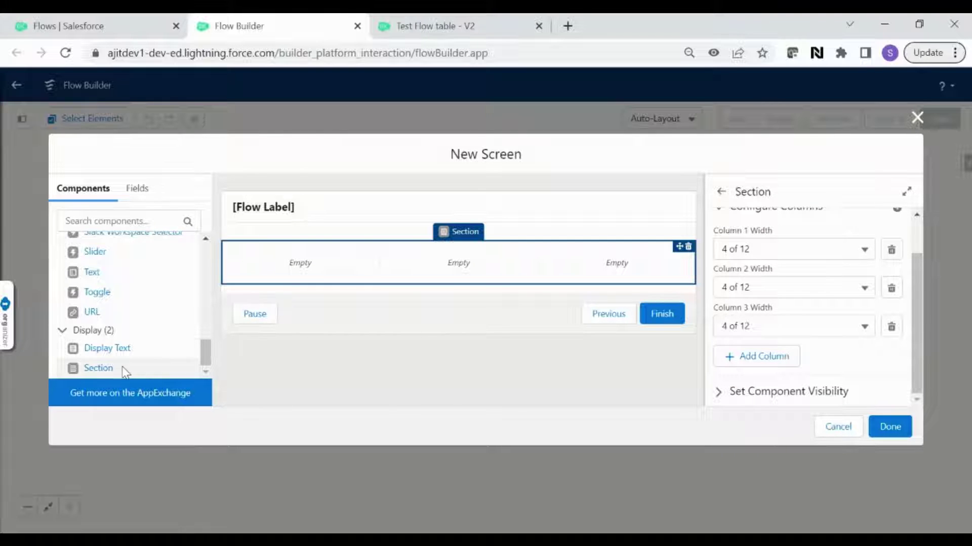
Add a second Section below the first and split it into three columns too.
drag(124, 369, 268, 284)
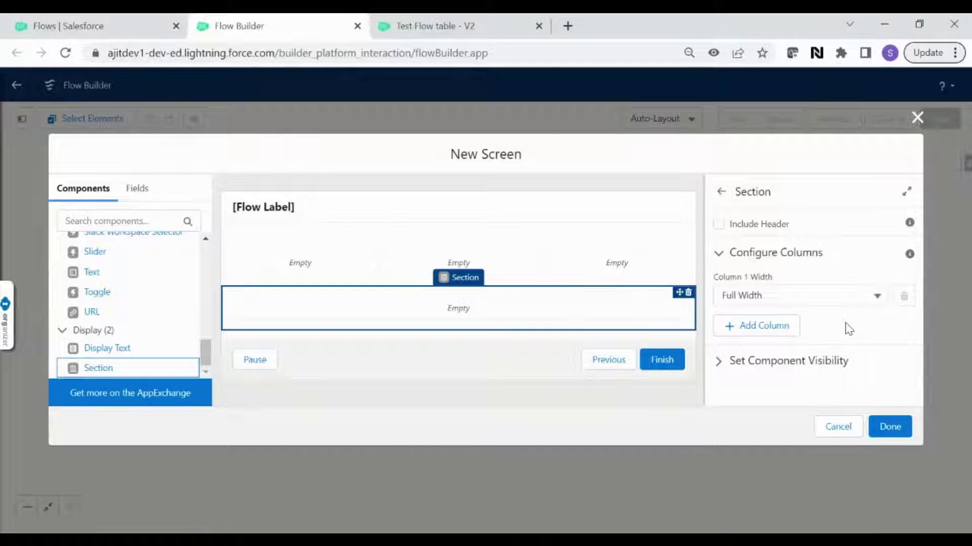
click(769, 325)
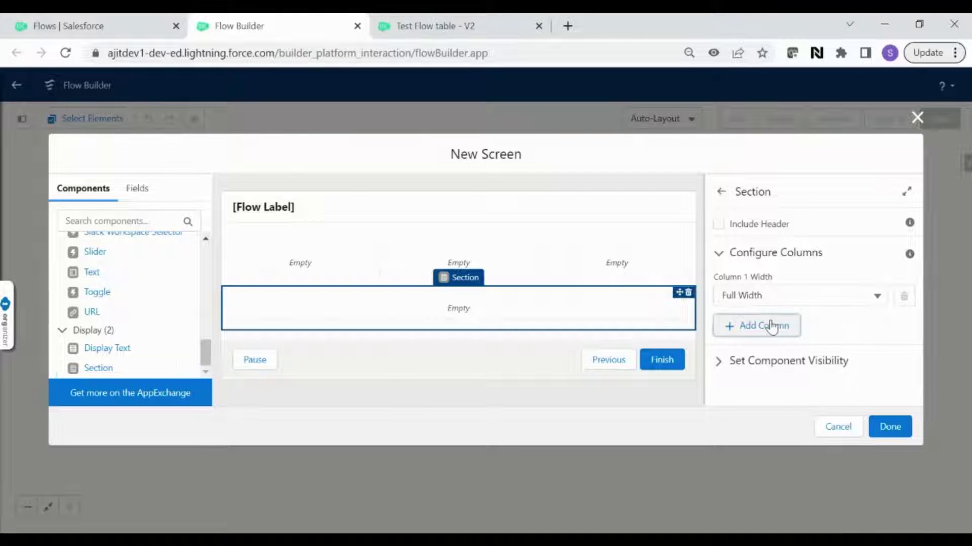
click(769, 364)
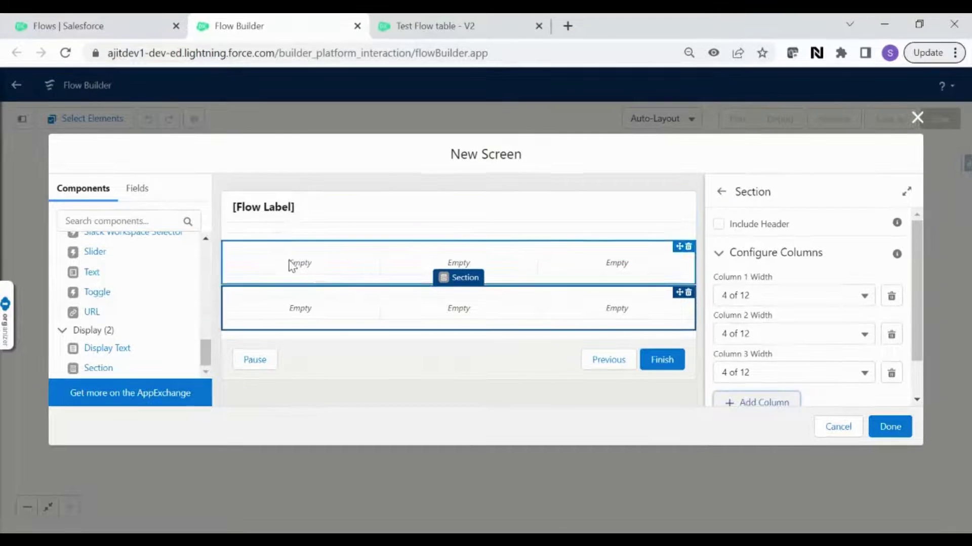
click(295, 268)
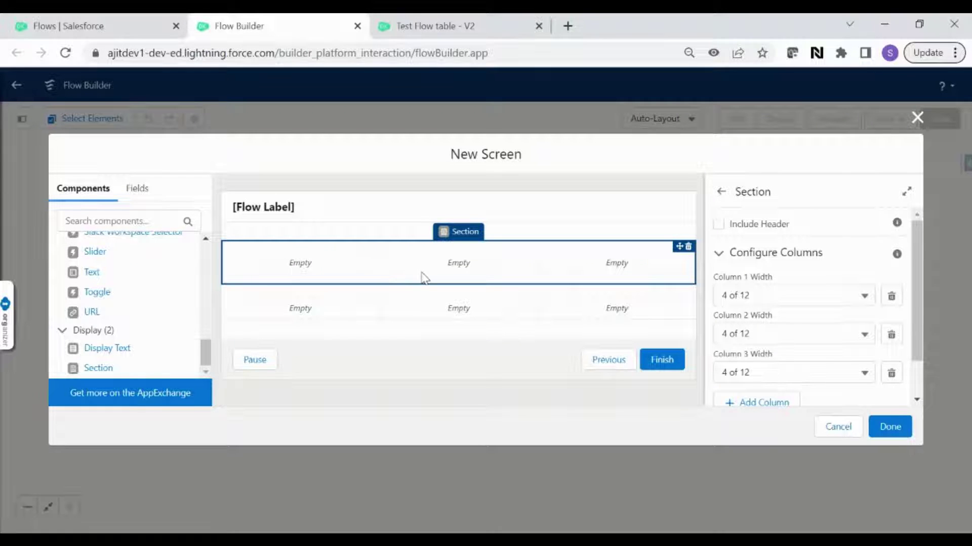
drag(206, 351, 202, 245)
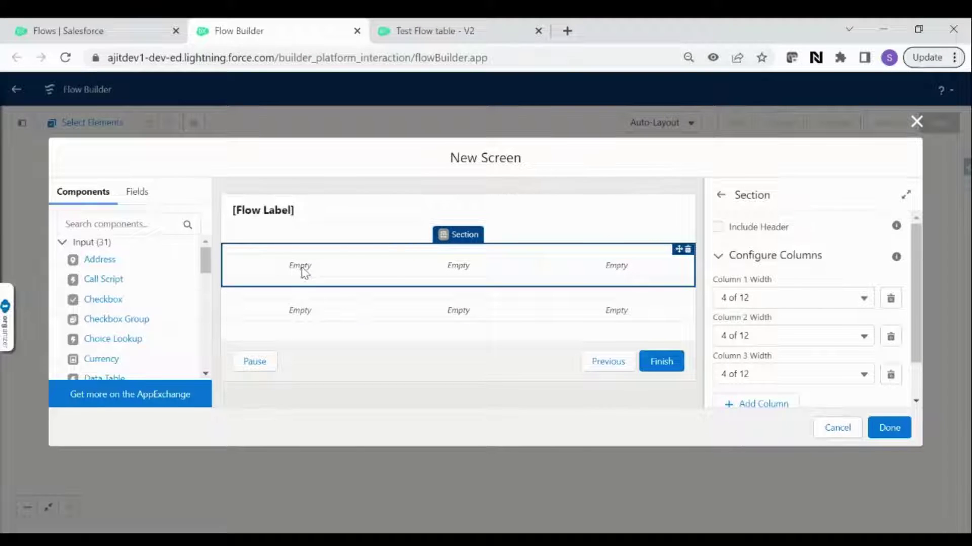
Place a Currency field in the upper section's first column and a Slider in its second.
drag(108, 360, 271, 269)
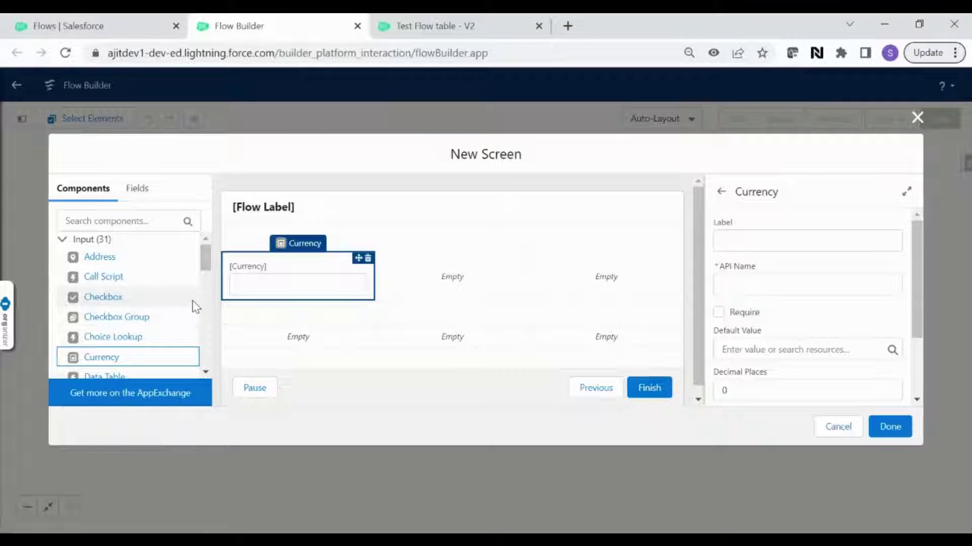
scroll(196, 307, down, 5)
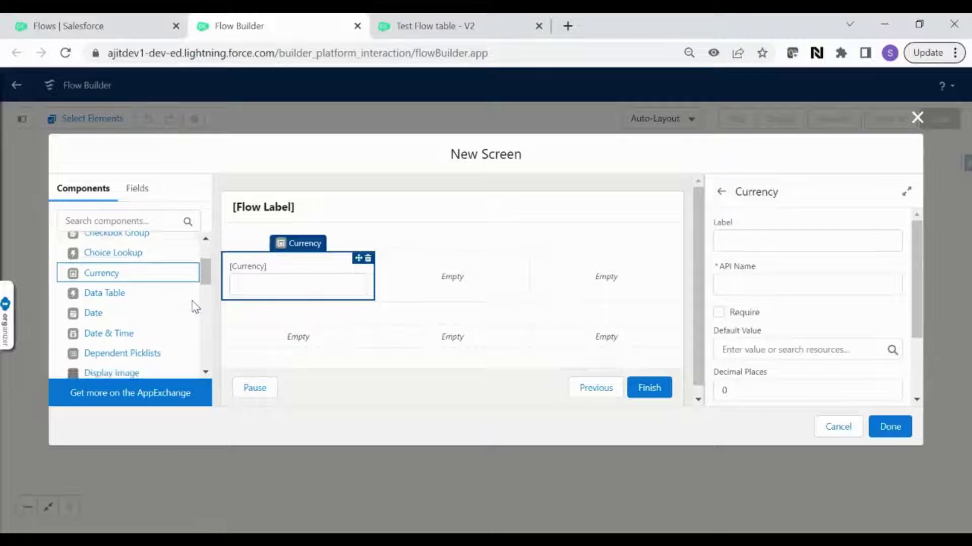
scroll(196, 307, down, 3)
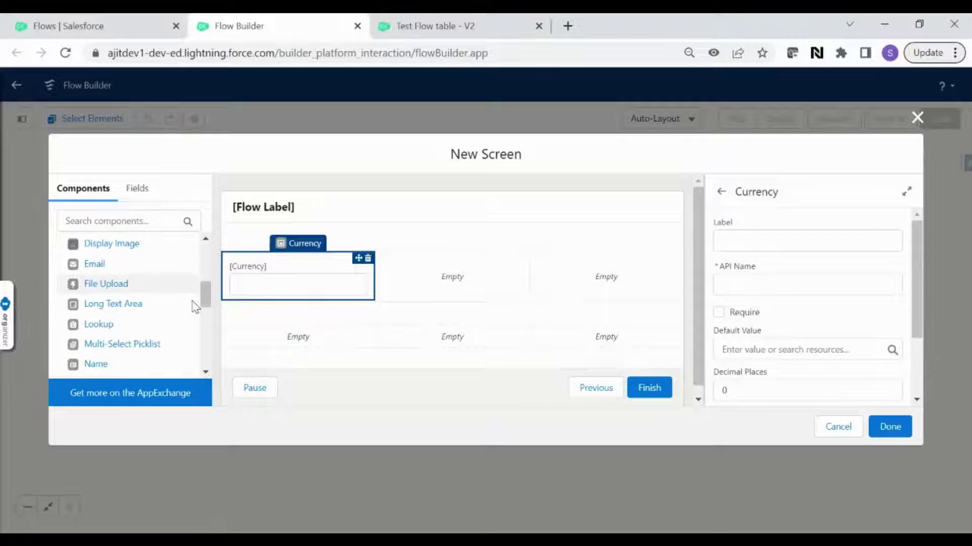
scroll(196, 306, down, 4)
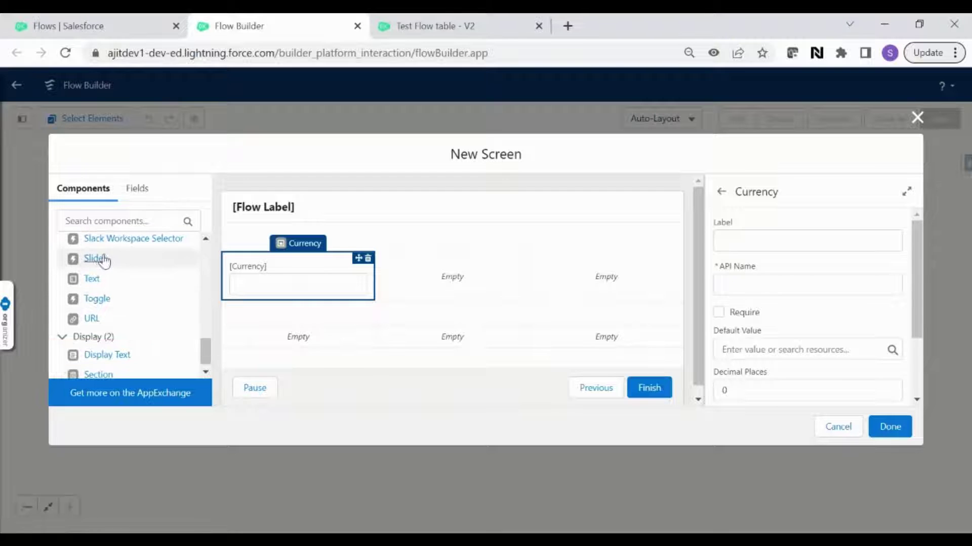
drag(96, 259, 426, 294)
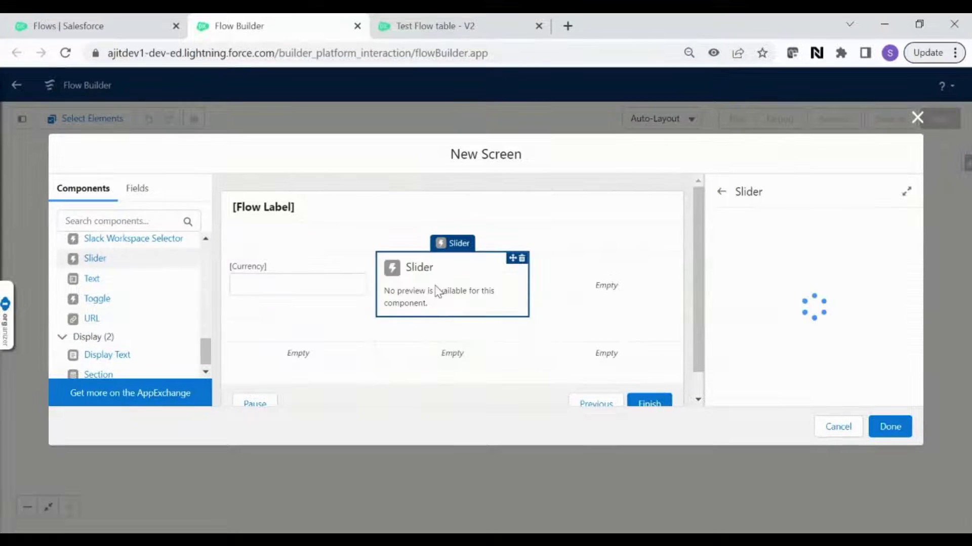
Label the Currency field 'Loan Amount' with API name Loan_Amount.
click(329, 288)
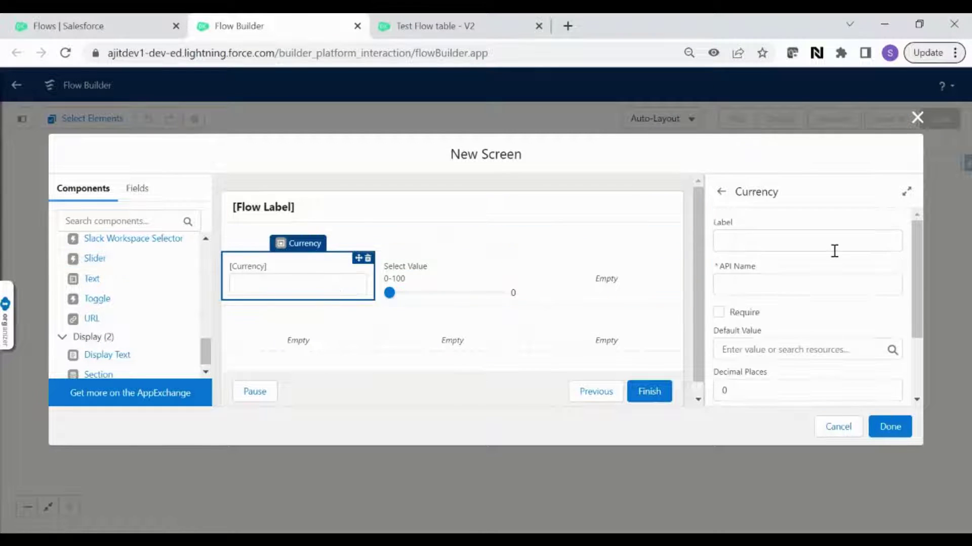
click(792, 245)
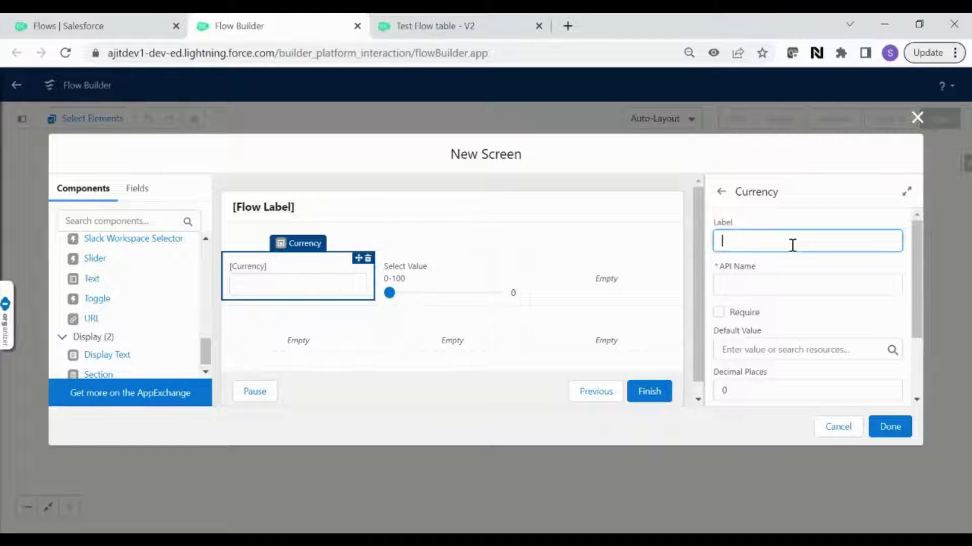
text(Loan Amount)
click(803, 264)
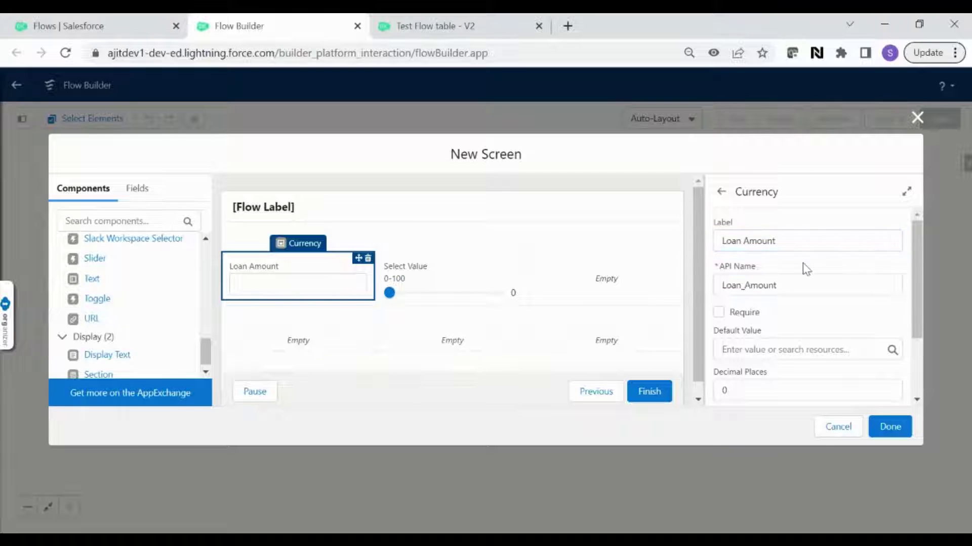
scroll(803, 266, down, 1)
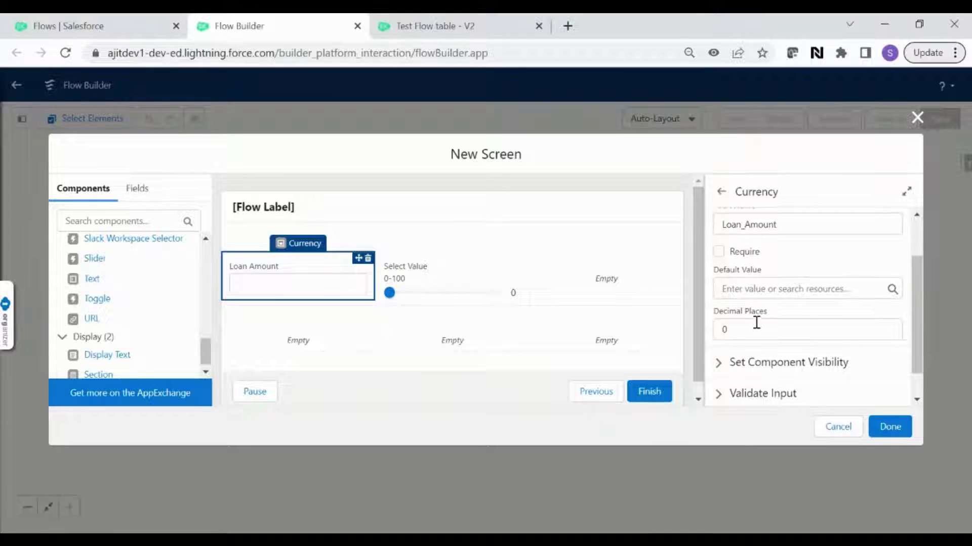
click(455, 291)
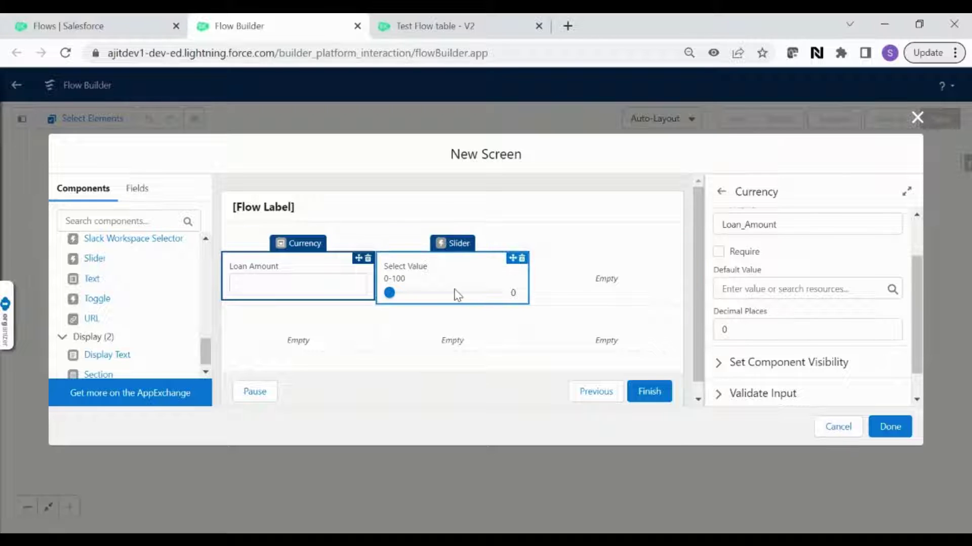
click(763, 242)
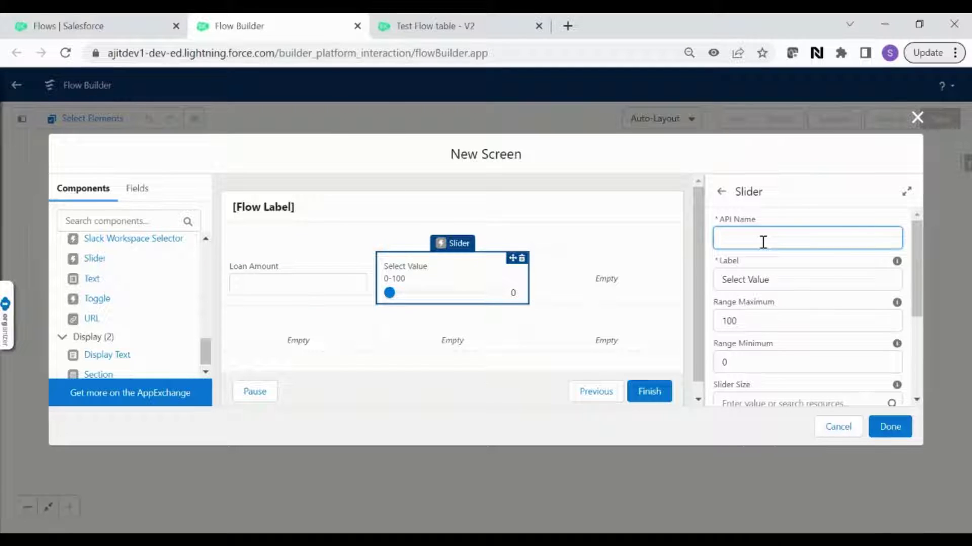
Give the slider API name Term_Years and label 'Term Years'.
text(Term Years)
click(826, 262)
click(745, 238)
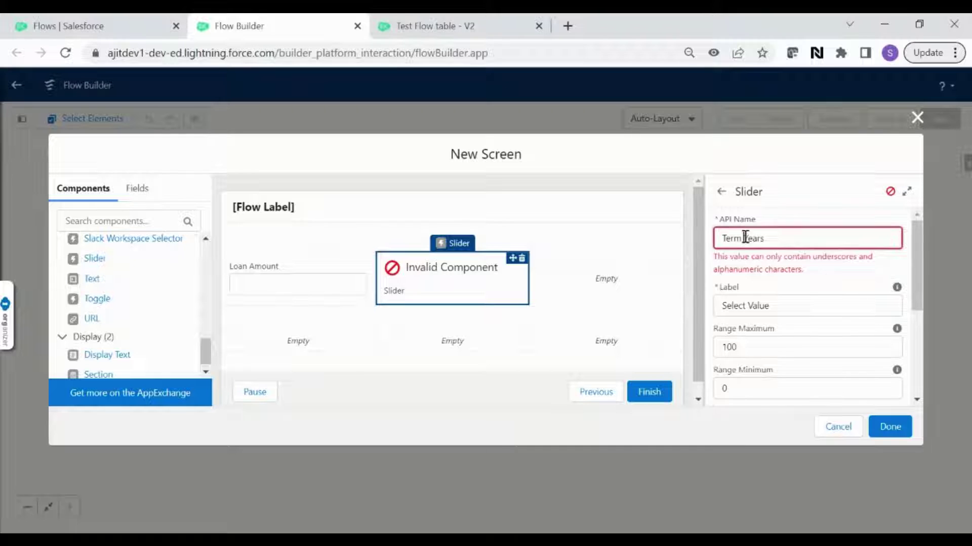
key(BackSpace)
text(_)
click(797, 277)
drag(797, 277, 661, 301)
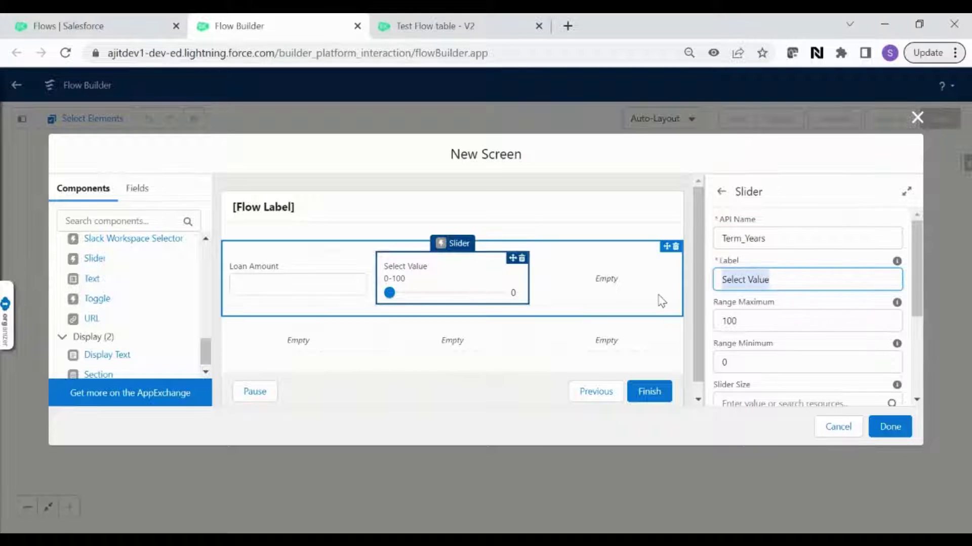
text(Term)
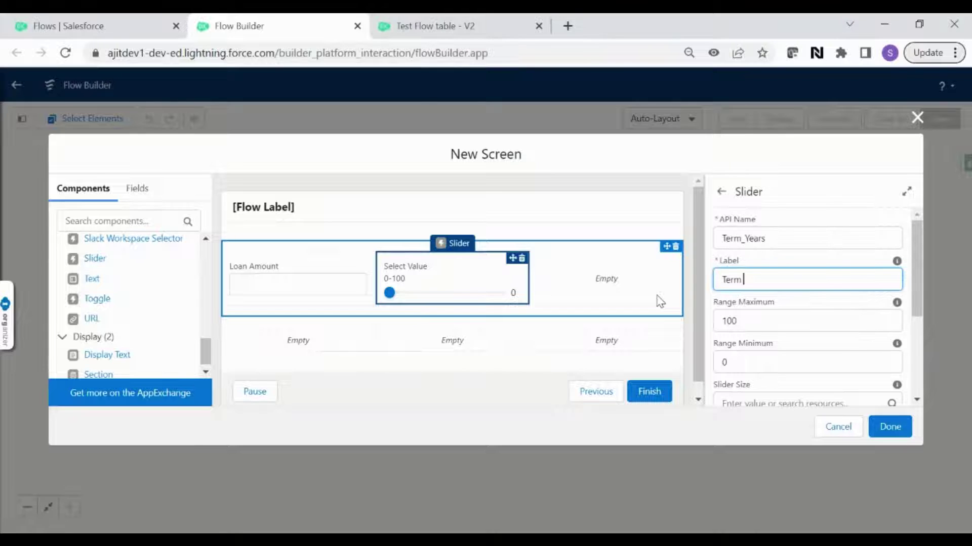
text( Years)
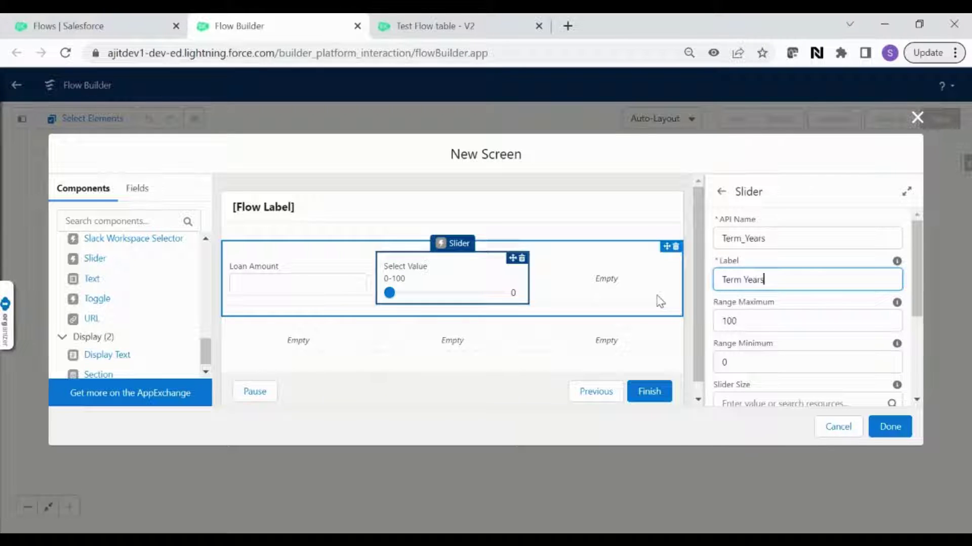
click(794, 303)
Change the slider's range maximum from 100 to 30.
click(726, 326)
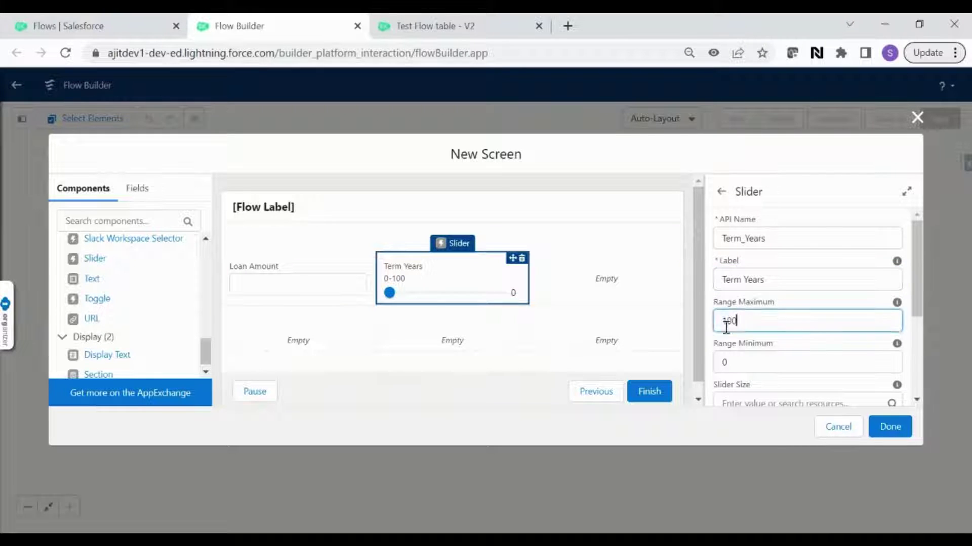
double_click(726, 324)
text(30)
click(821, 344)
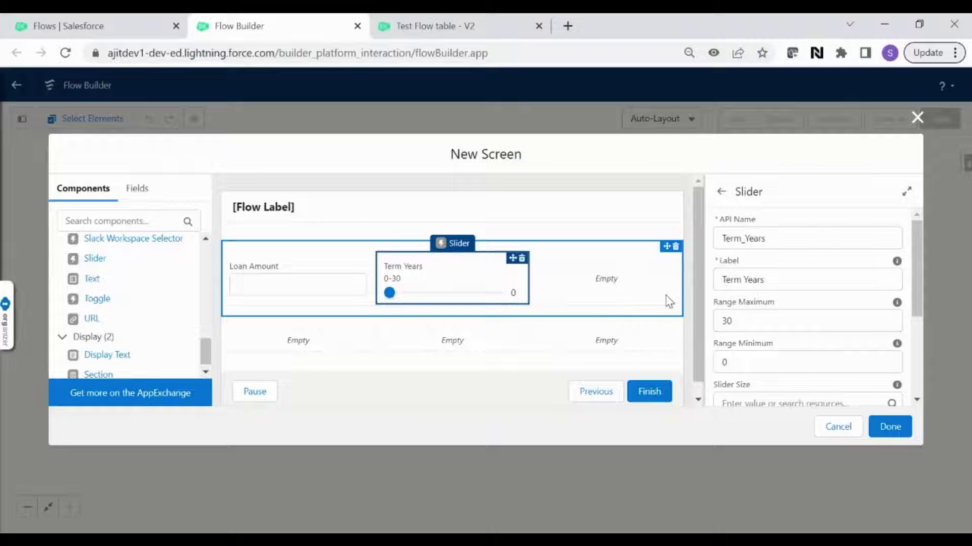
click(602, 281)
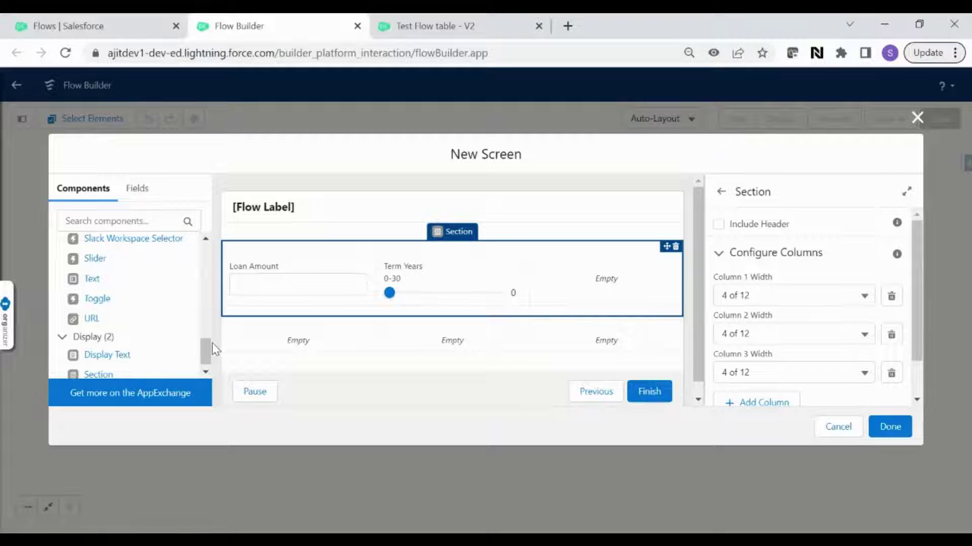
Put a Number field labelled 'Months' (API name Months) in the top section's third column.
drag(206, 346, 211, 304)
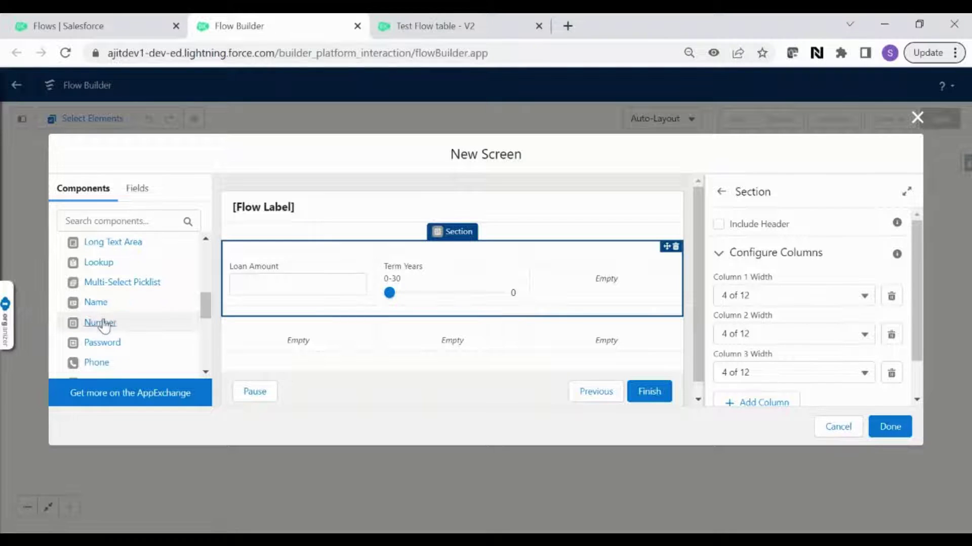
drag(101, 321, 575, 282)
click(733, 243)
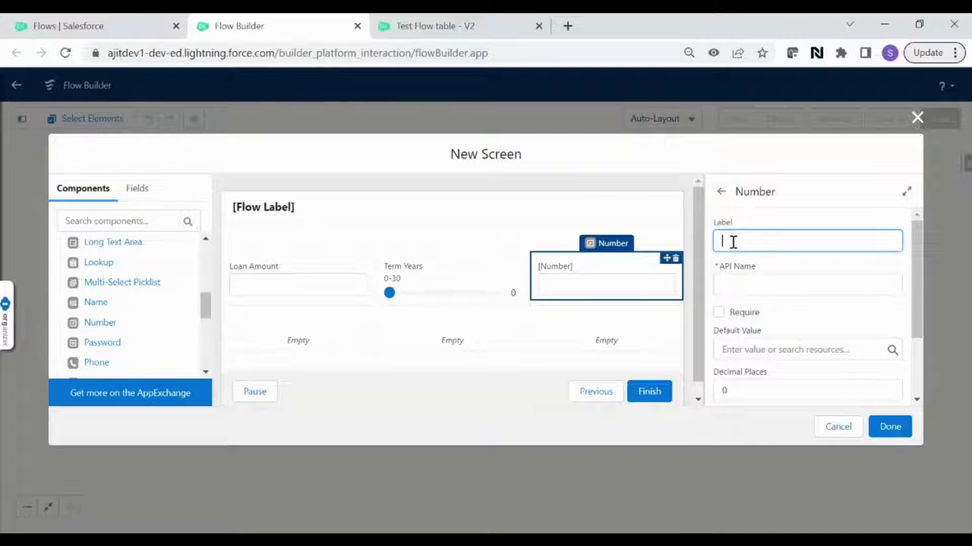
text(Months)
click(772, 267)
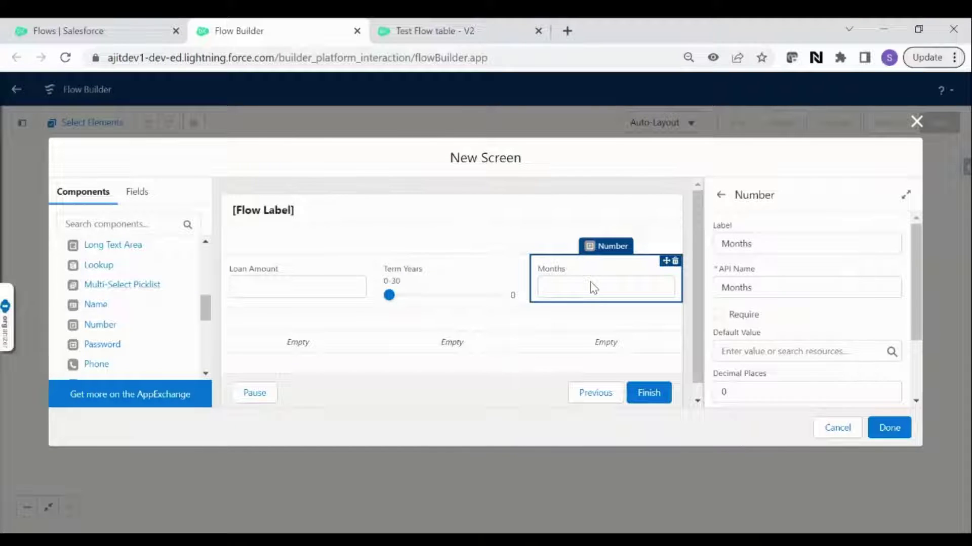
scroll(818, 338, down, 2)
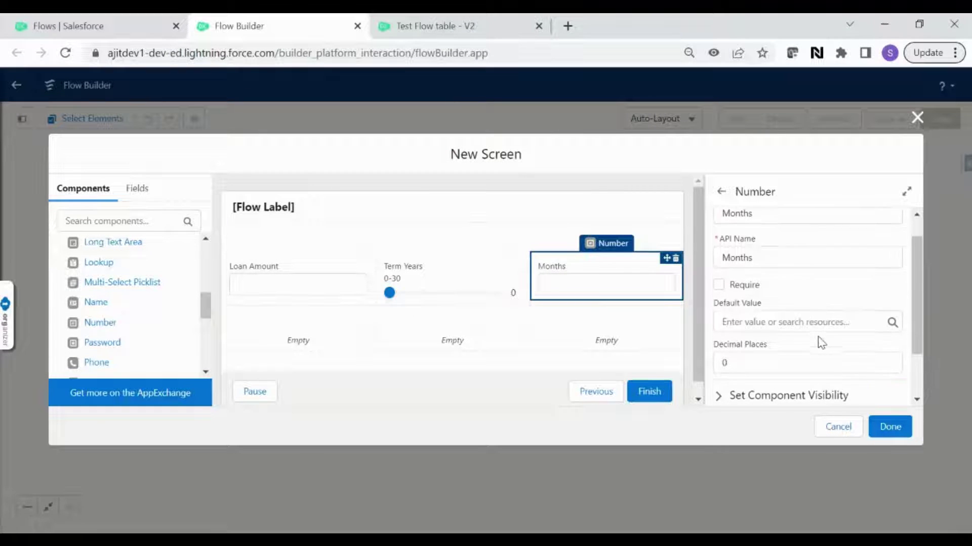
click(765, 313)
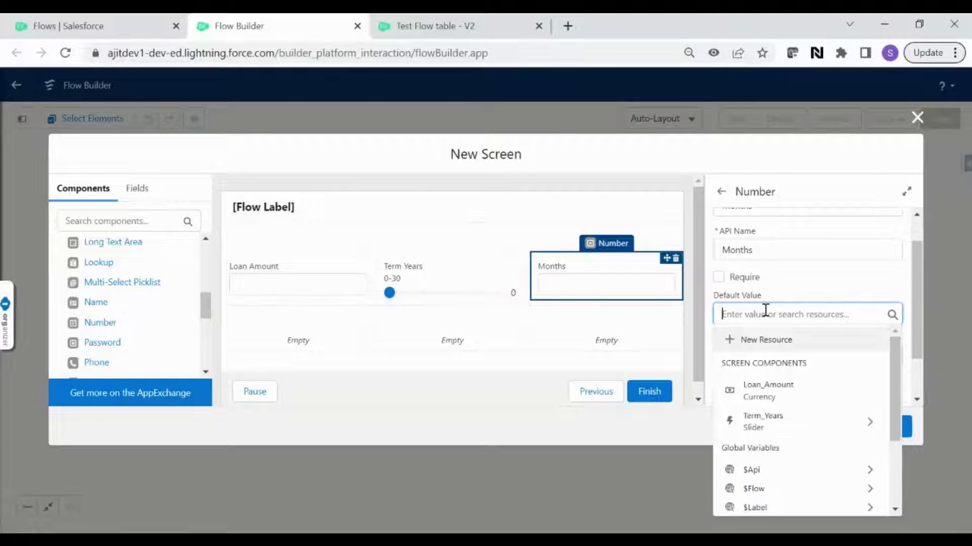
Create a new Formula resource named Cal_Months returning Number with 0 decimal places.
click(778, 348)
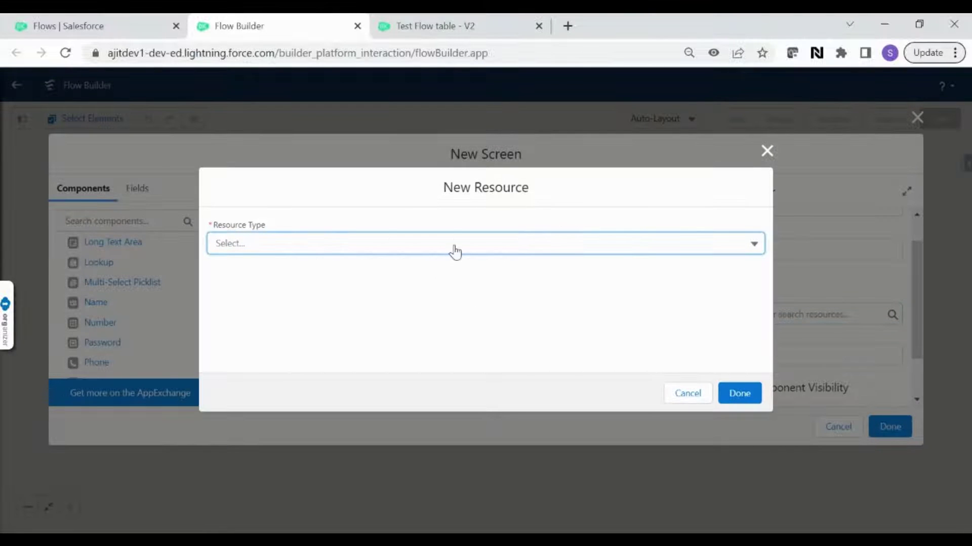
click(454, 247)
click(433, 340)
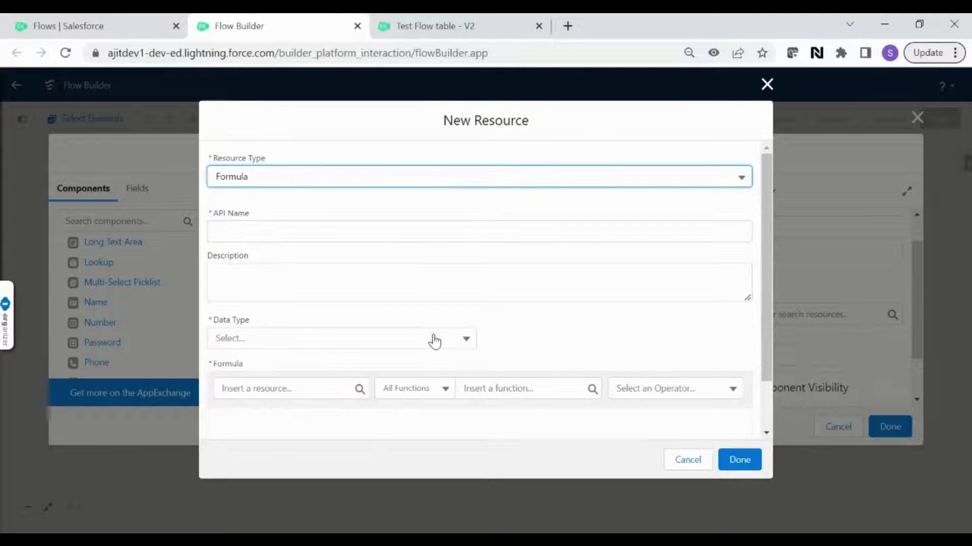
click(391, 233)
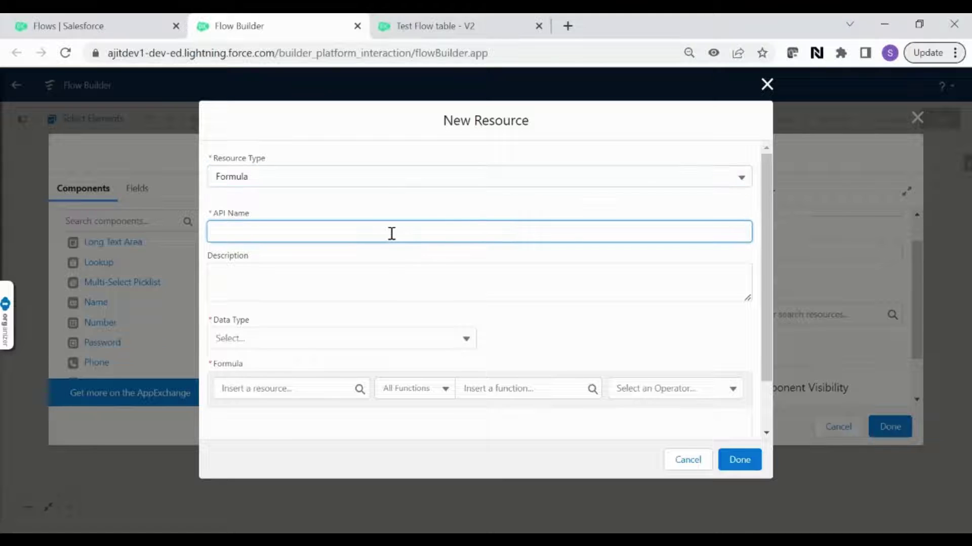
text(Cal_Months)
click(431, 343)
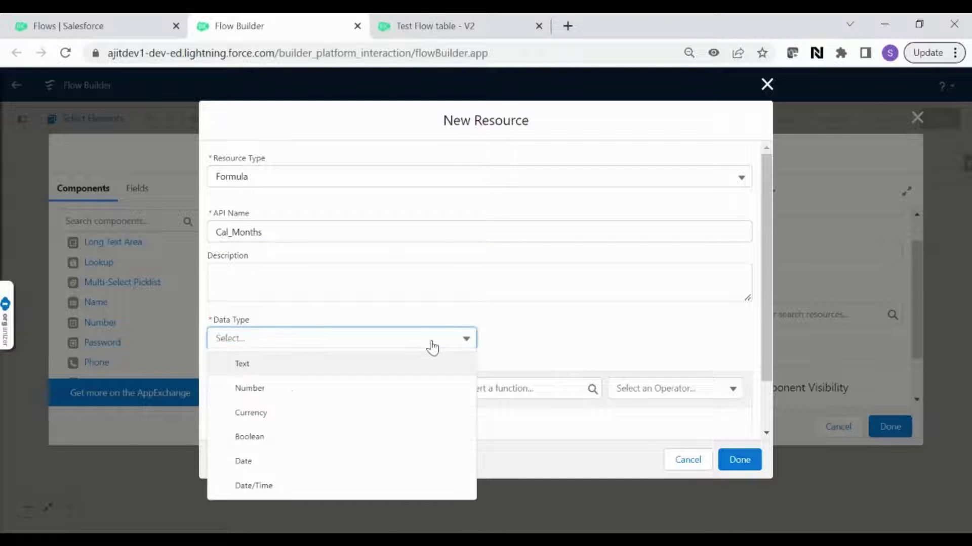
click(404, 388)
scroll(434, 387, down, 2)
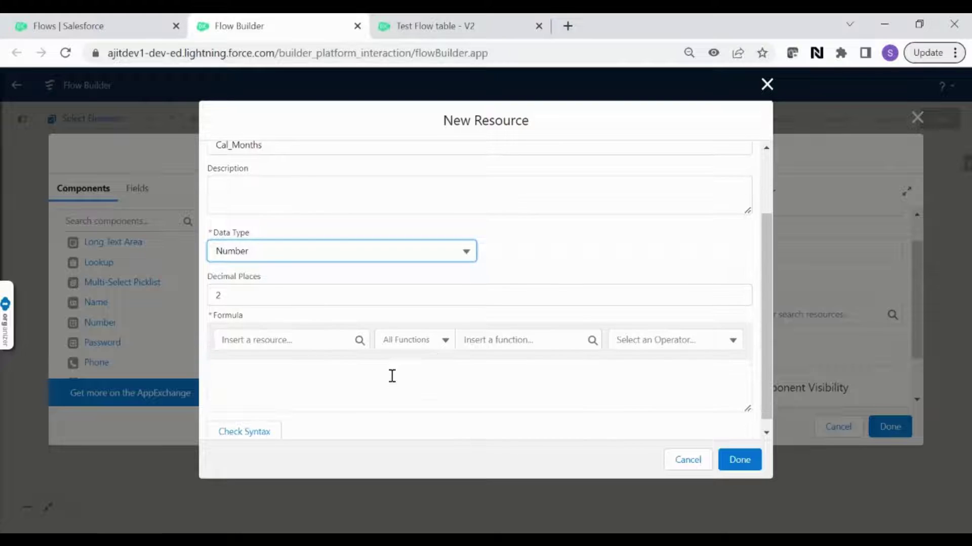
double_click(266, 295)
text(0)
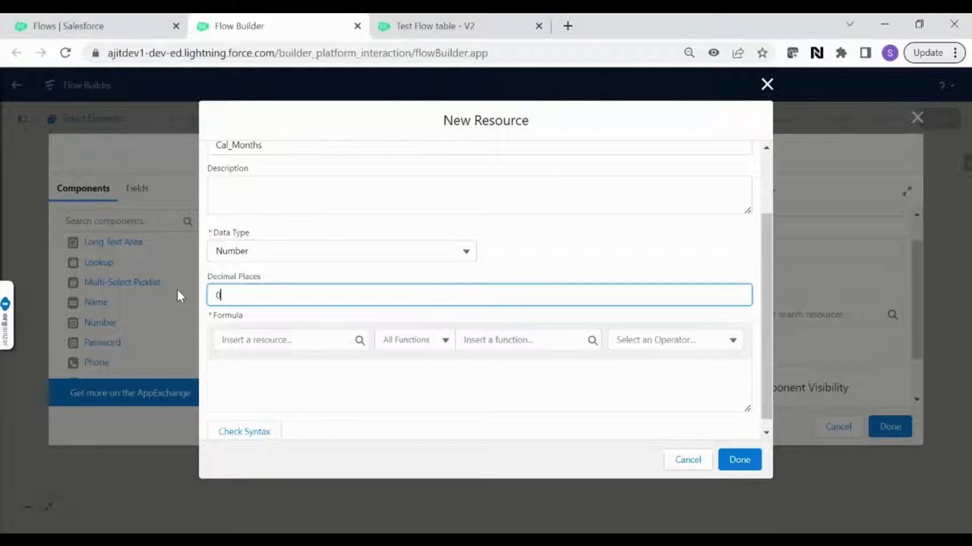
Enter the formula {!Term_Years.value}*12, check its syntax, and save it as the Months default.
click(267, 377)
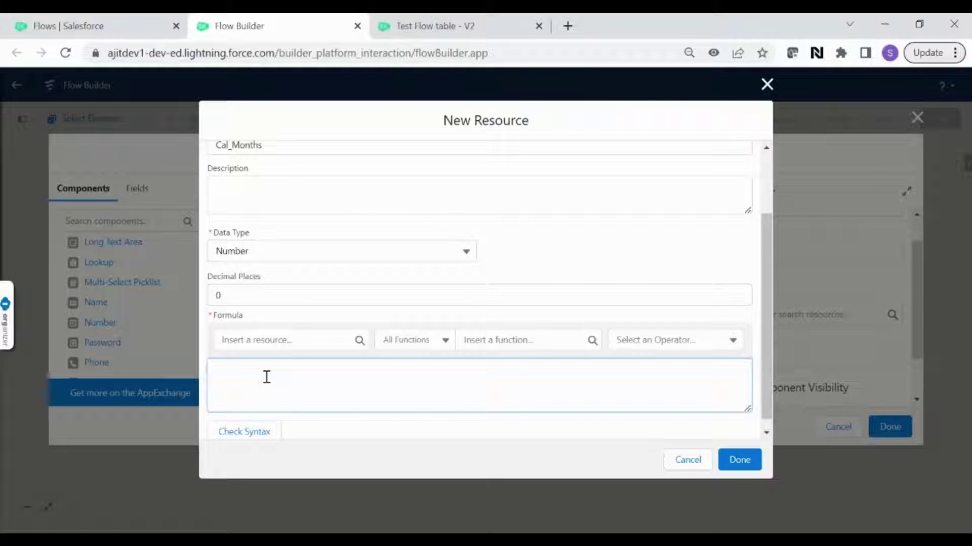
click(293, 346)
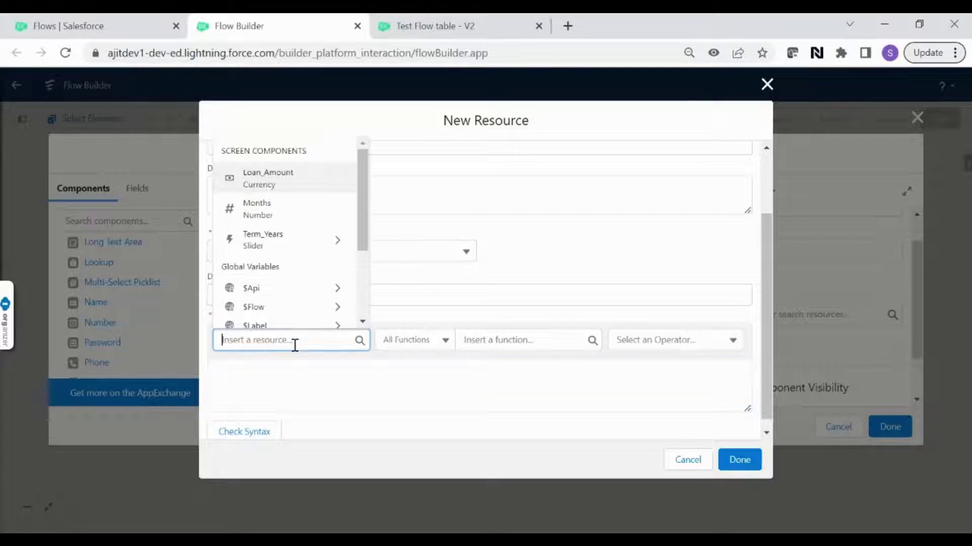
click(304, 248)
key(BackSpace)
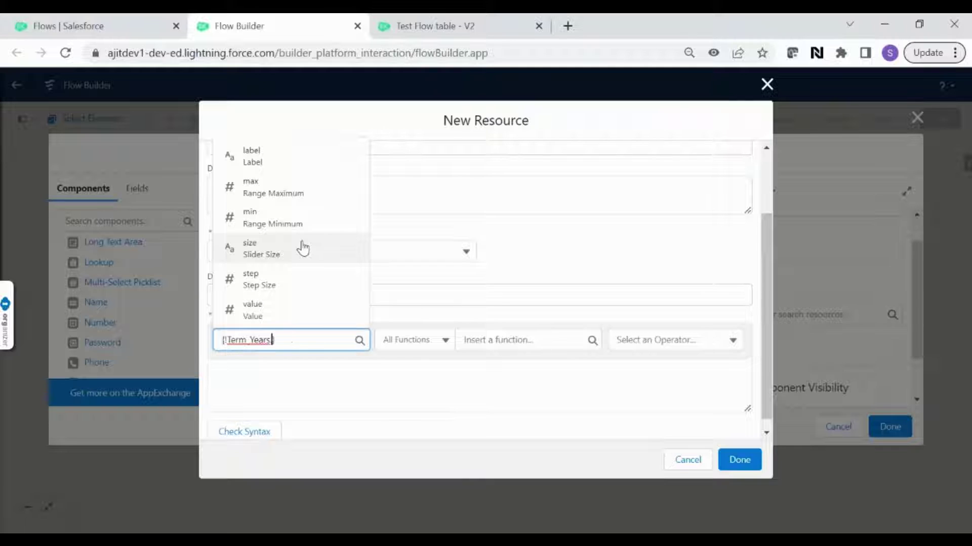
click(296, 317)
click(320, 379)
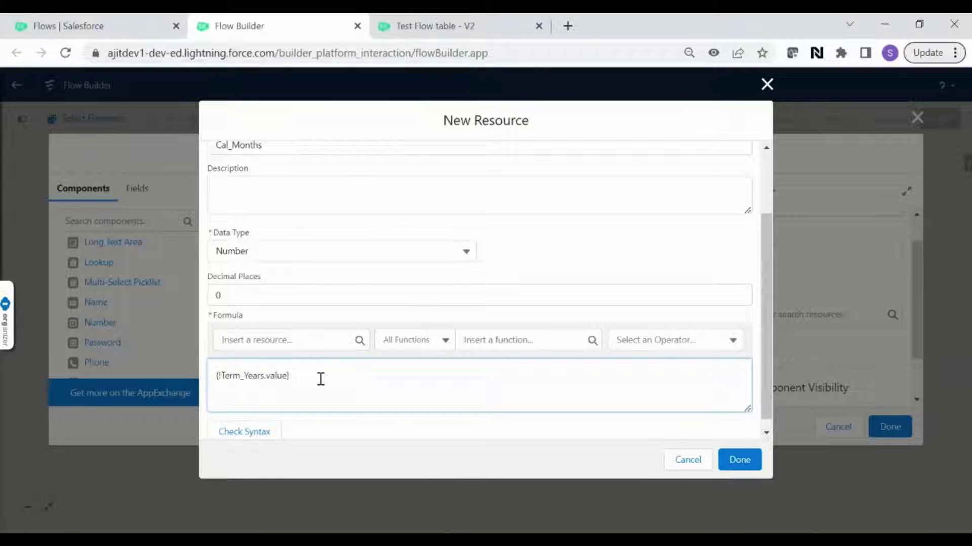
text(*12)
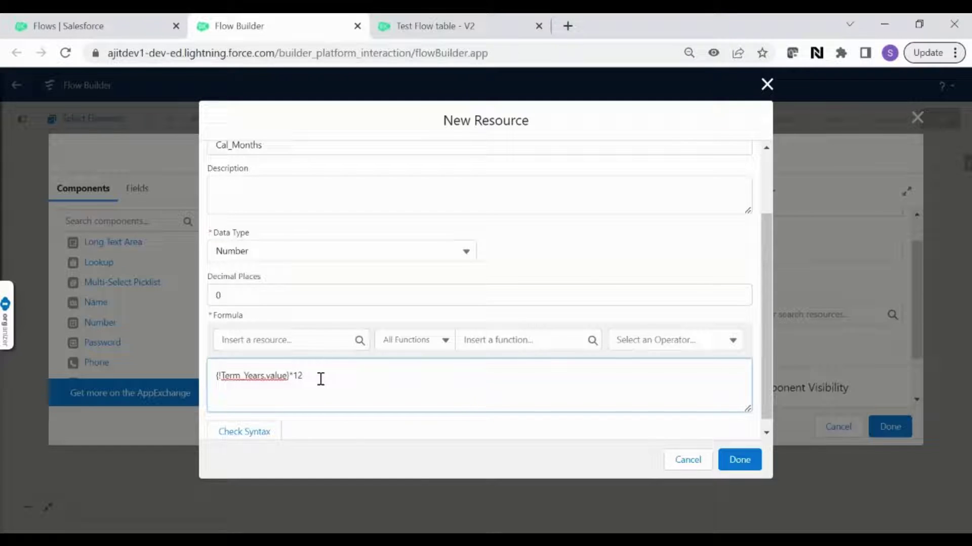
click(254, 431)
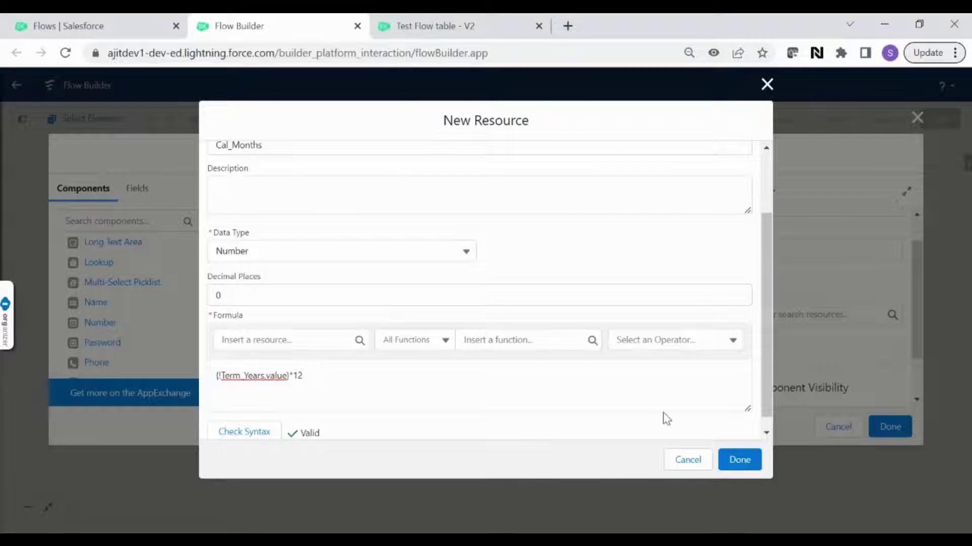
click(743, 452)
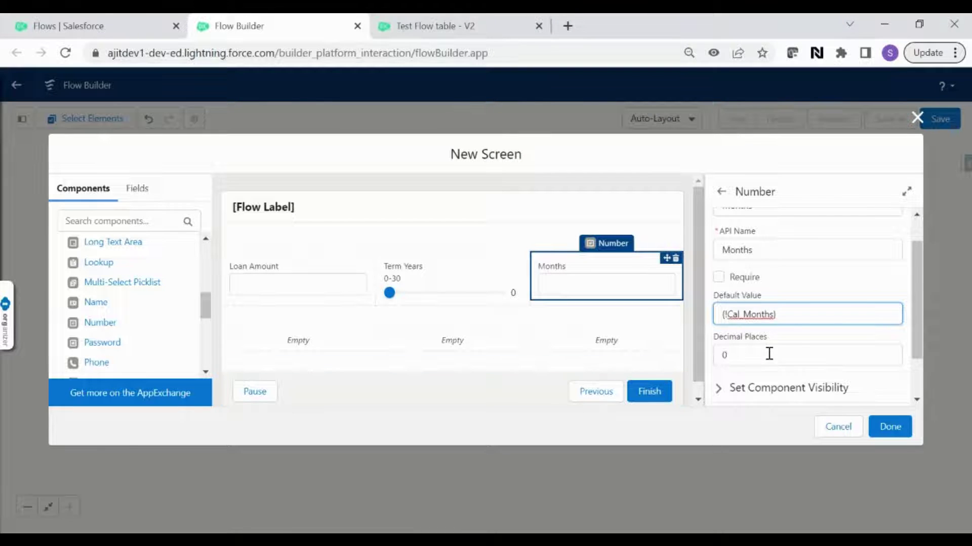
Verify Months defaults to {!Cal_Months} and select the empty lower three-column section.
scroll(768, 353, down, 1)
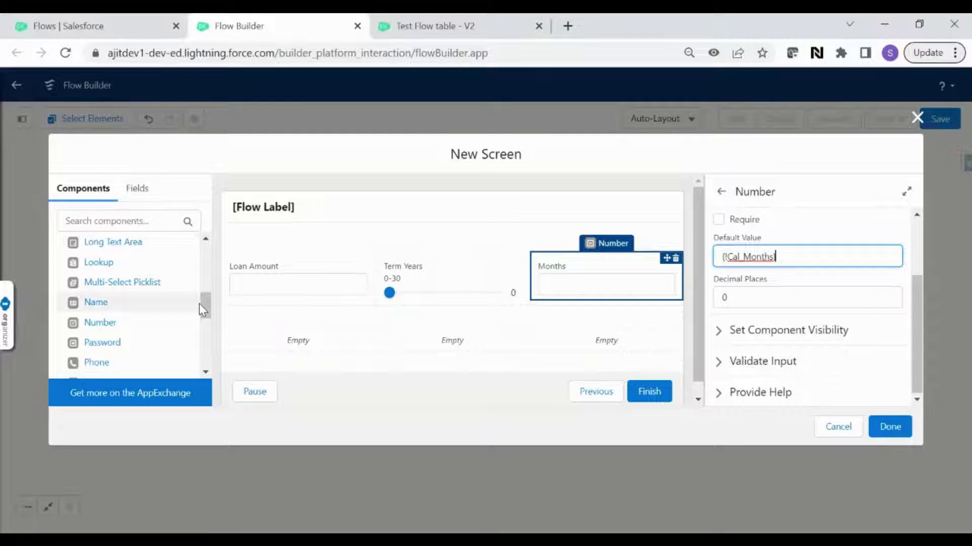
click(302, 344)
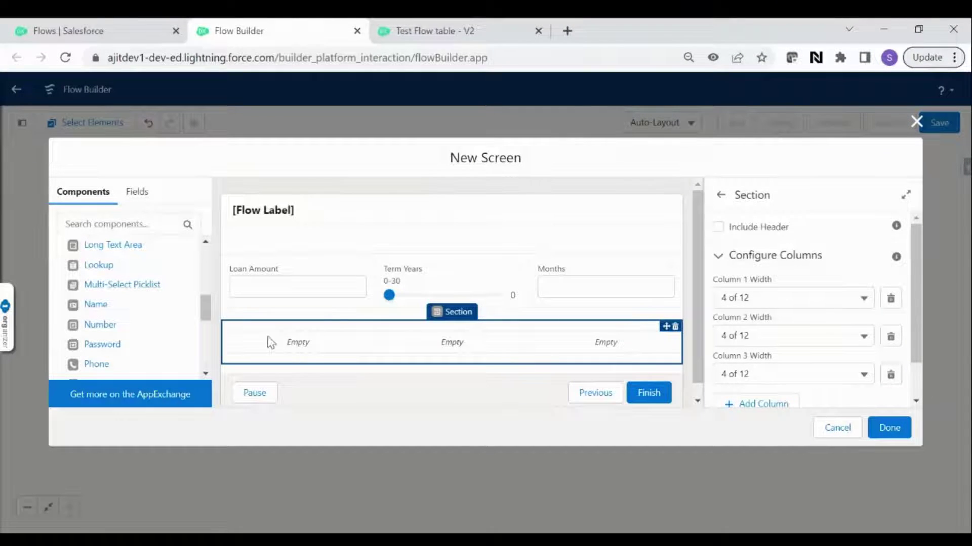
mouse_move(204, 313)
mouse_down()
mouse_move(207, 256)
mouse_move(208, 304)
mouse_up()
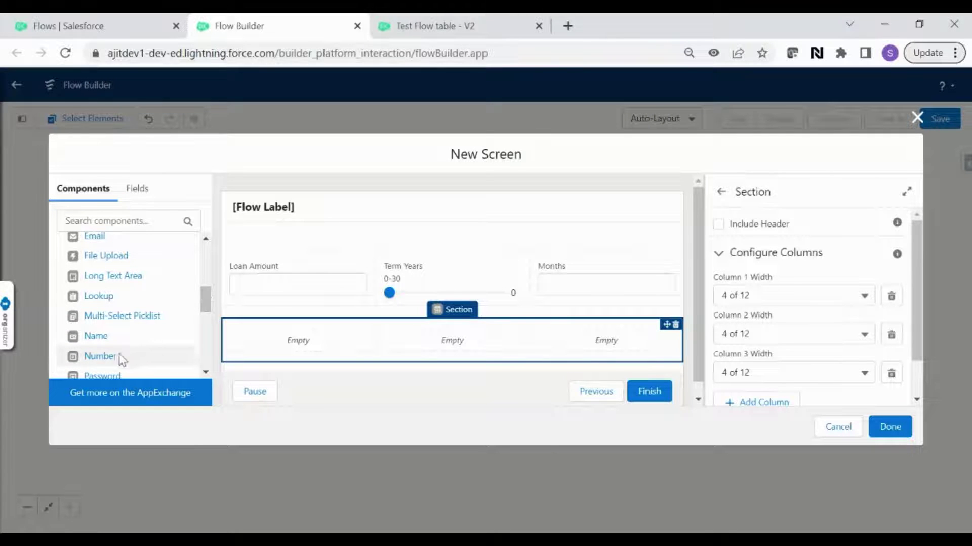
Add a Number field labelled 'Interest' (API name Interest) with 2 decimal places to the lower section's first column.
drag(113, 358, 289, 353)
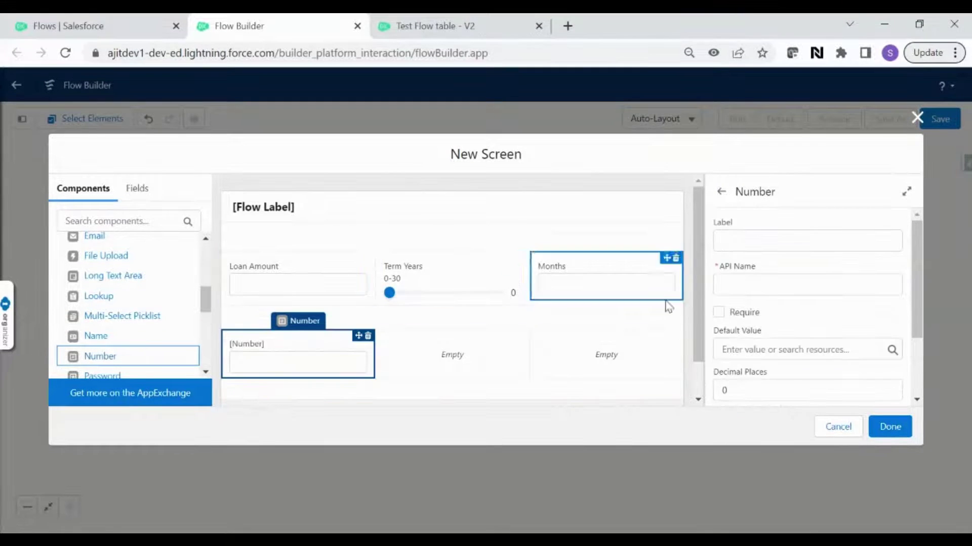
click(798, 246)
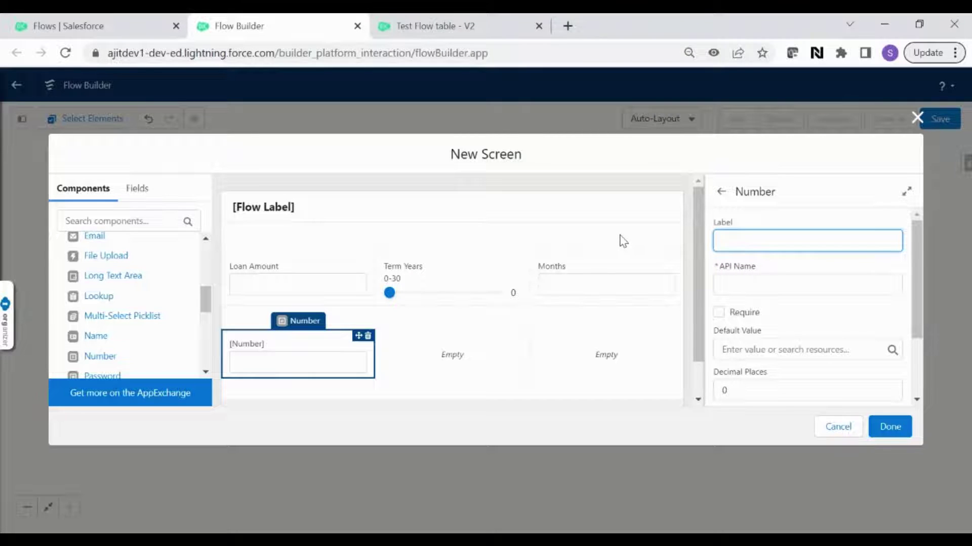
text(Interest)
click(813, 278)
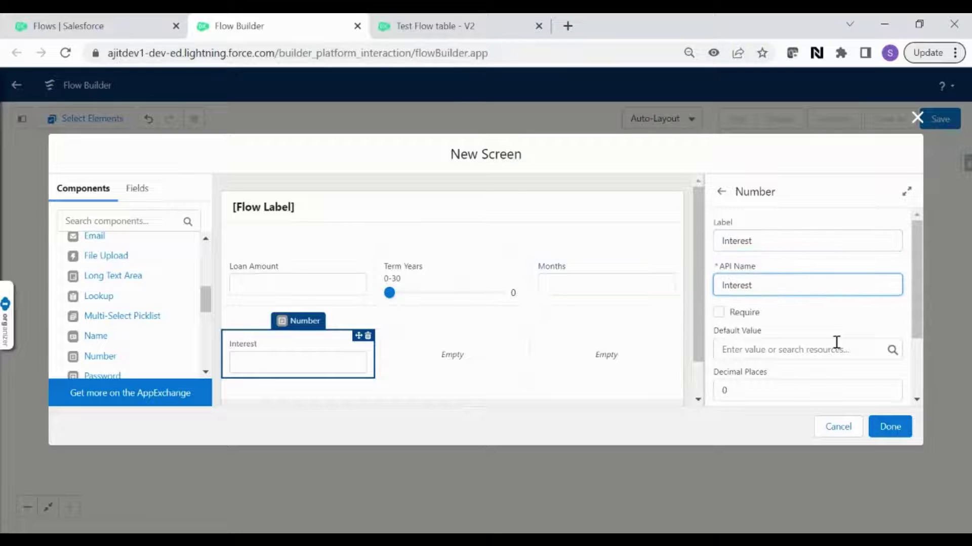
click(855, 313)
scroll(855, 312, down, 2)
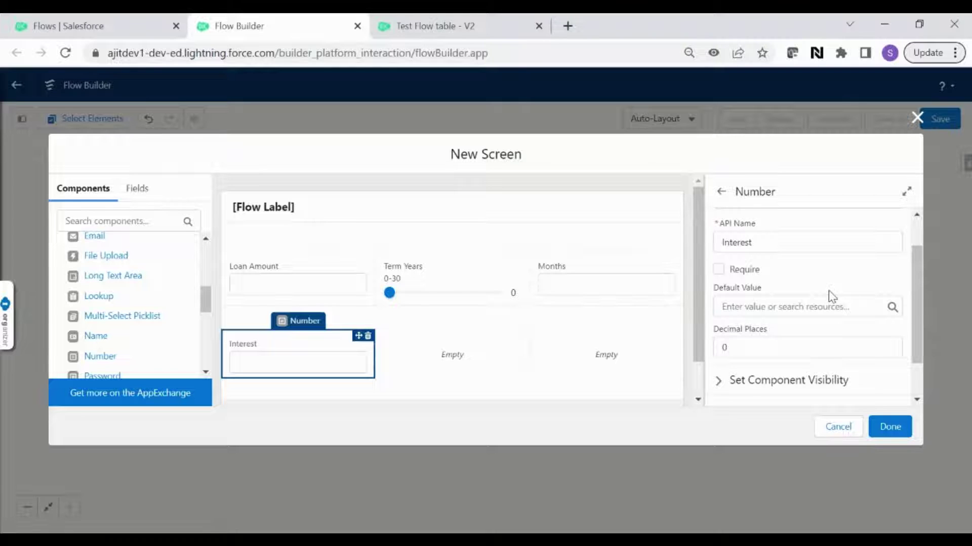
click(776, 349)
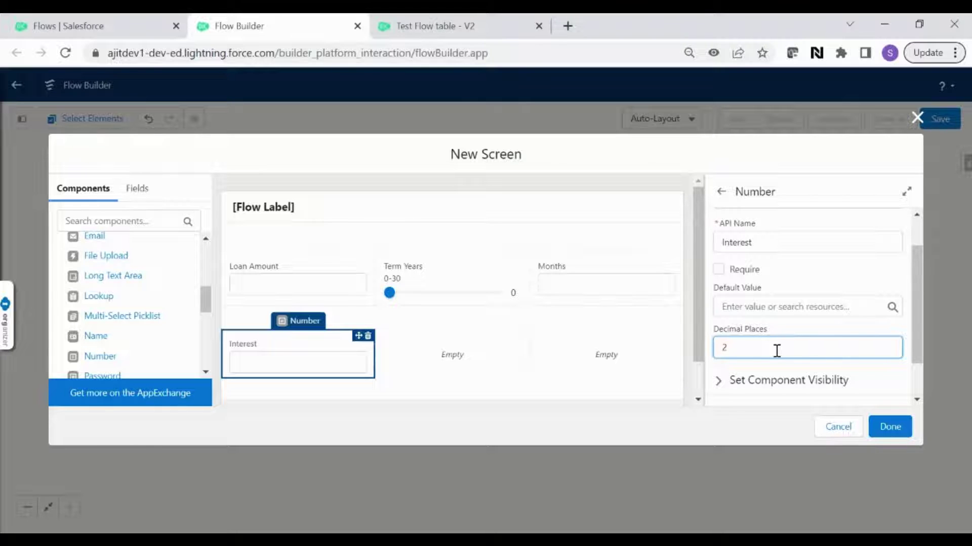
click(841, 285)
scroll(842, 285, down, 1)
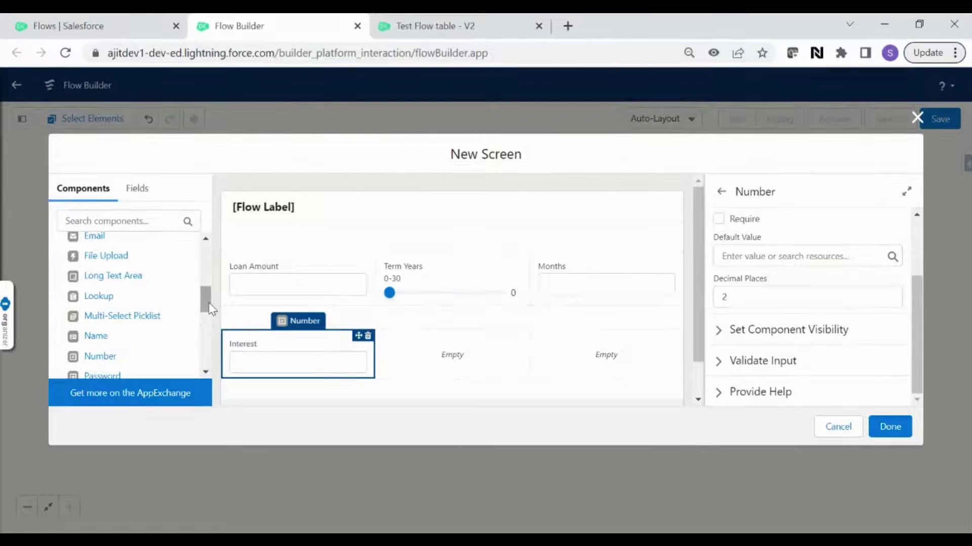
drag(209, 309, 209, 257)
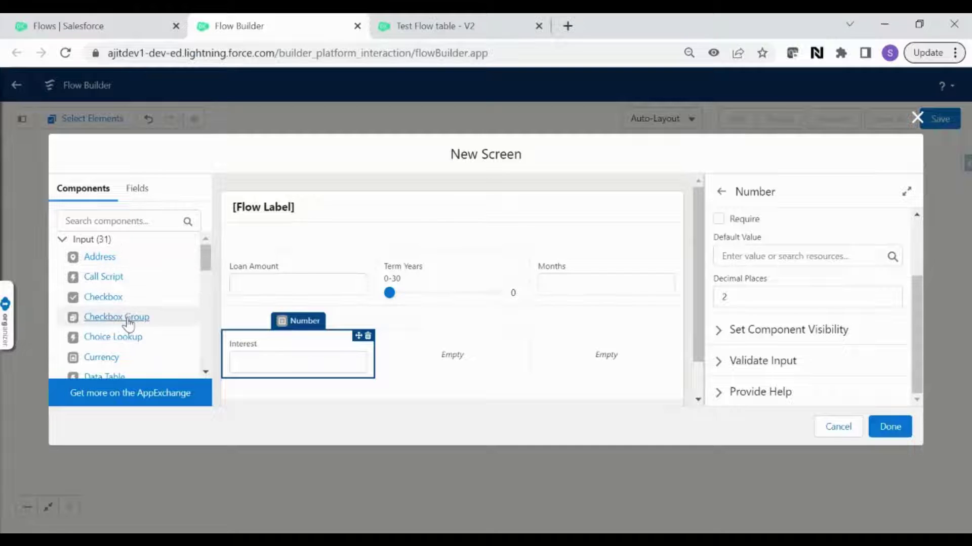
Add a Currency field labelled Monthly Payment in the second row's right-hand slot.
scroll(129, 324, down, 1)
drag(96, 340, 588, 354)
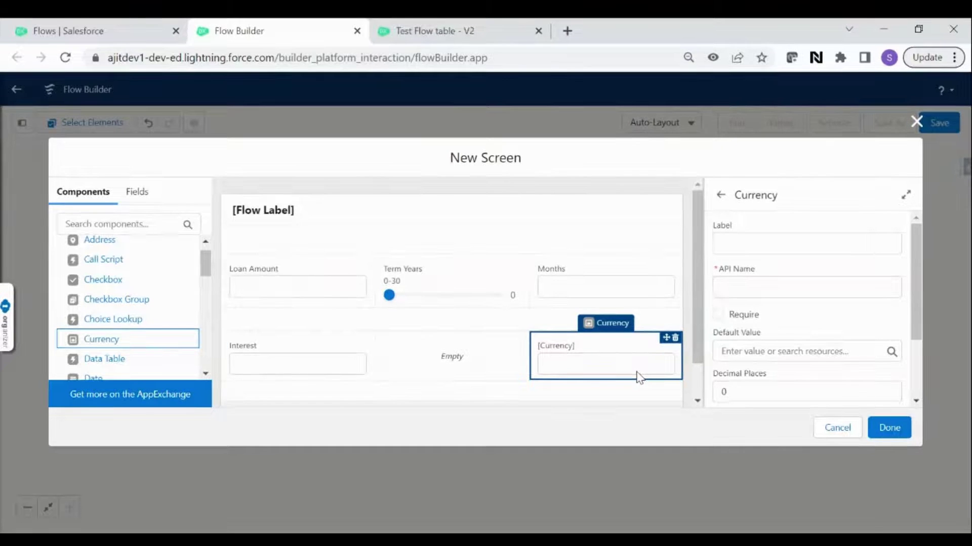
click(756, 241)
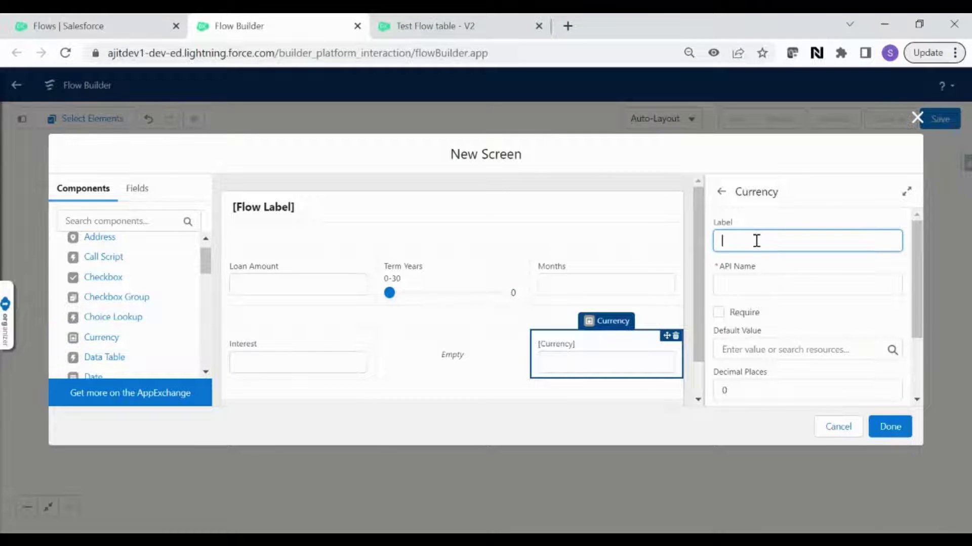
text(Monthly Payment)
click(820, 315)
scroll(820, 317, down, 1)
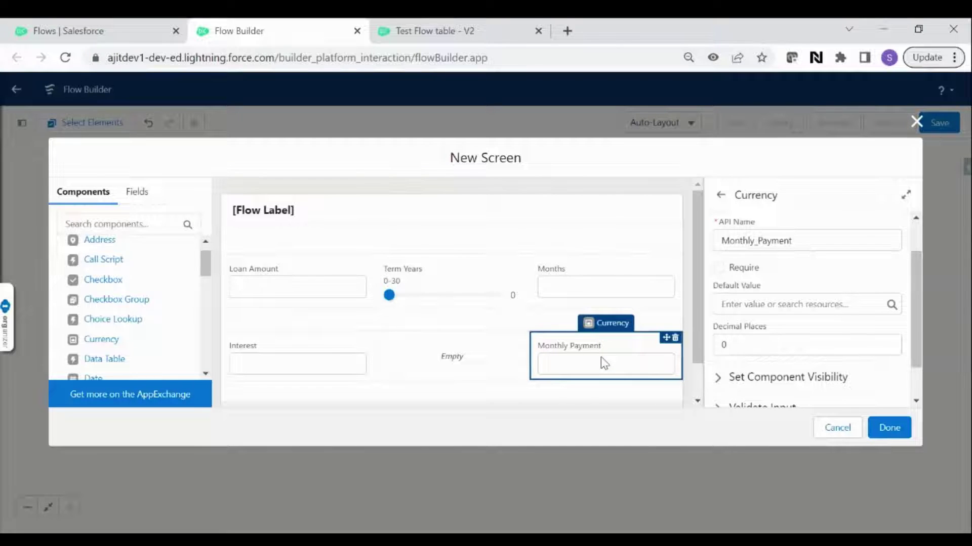
click(768, 305)
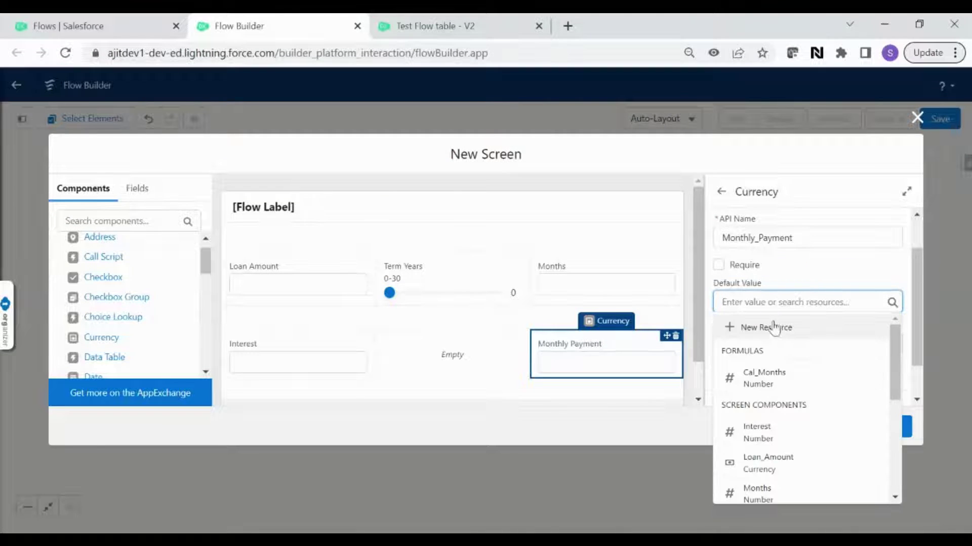
Create a new Formula resource named Cal_MonthlyPayment with Currency data type.
click(772, 328)
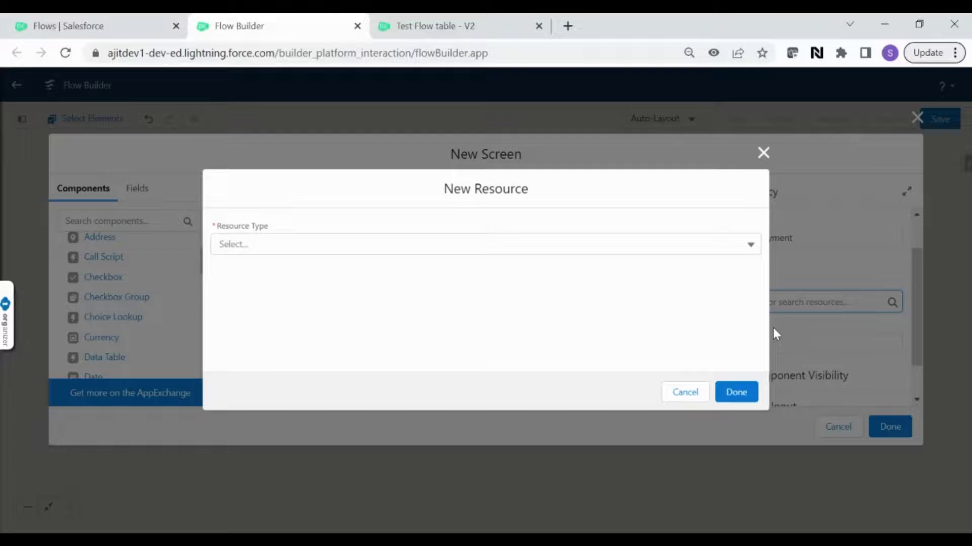
click(433, 245)
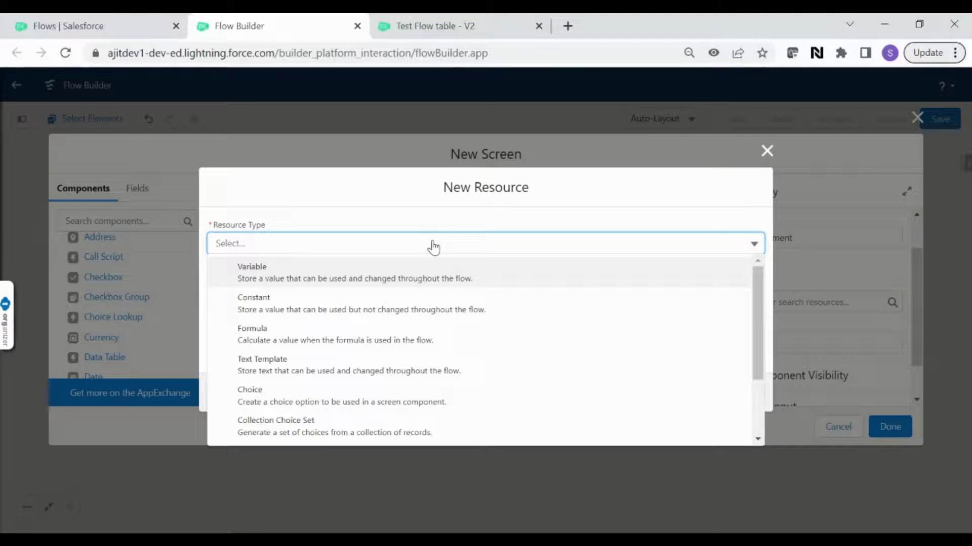
click(407, 348)
click(397, 232)
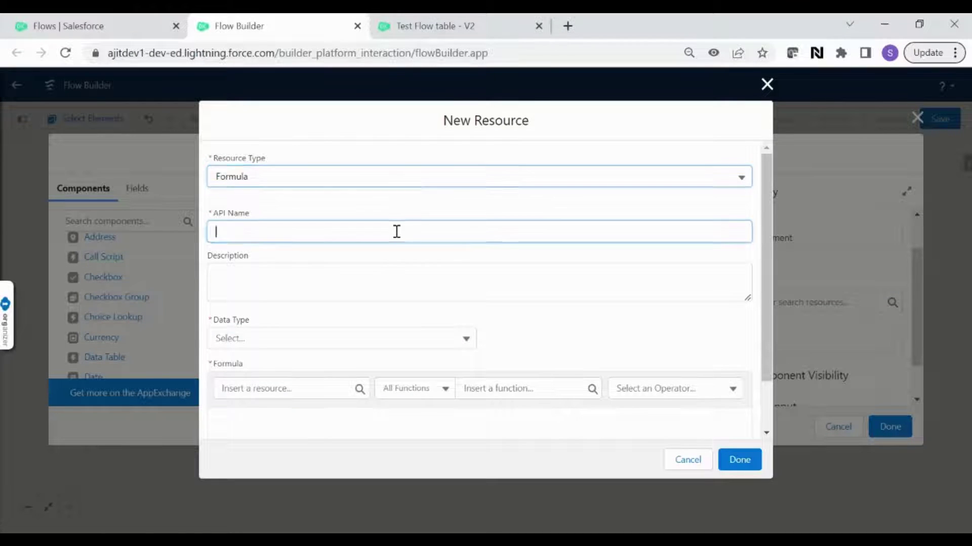
text(Ca)
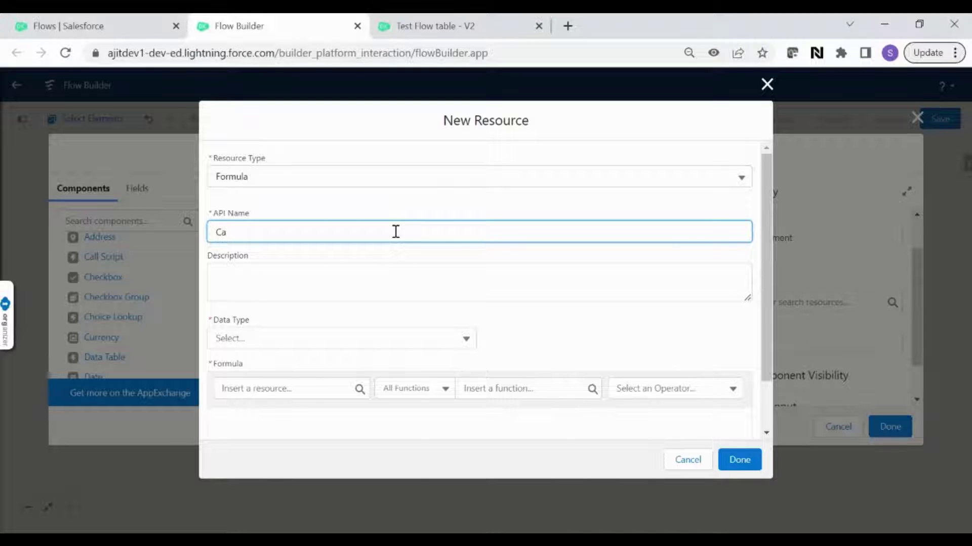
text(l_MonthlyPayment)
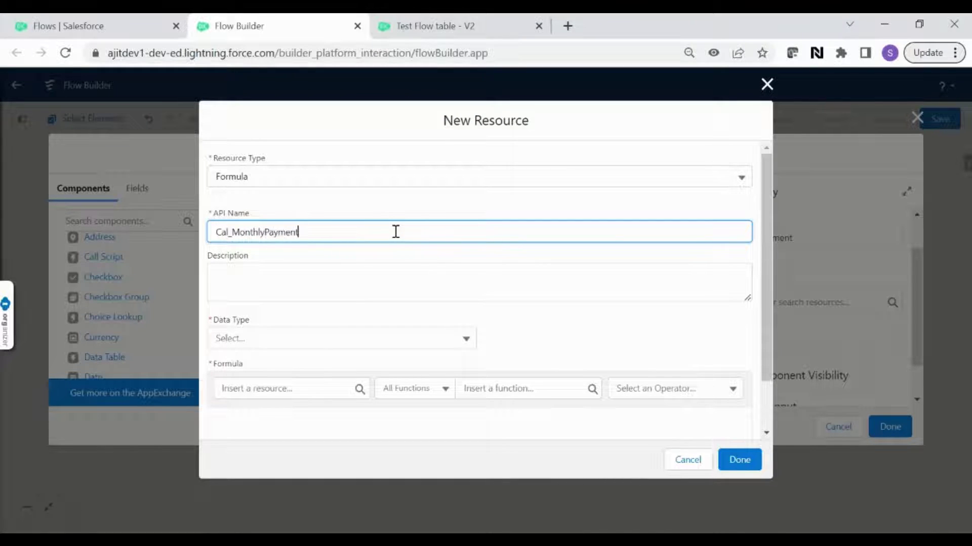
click(353, 348)
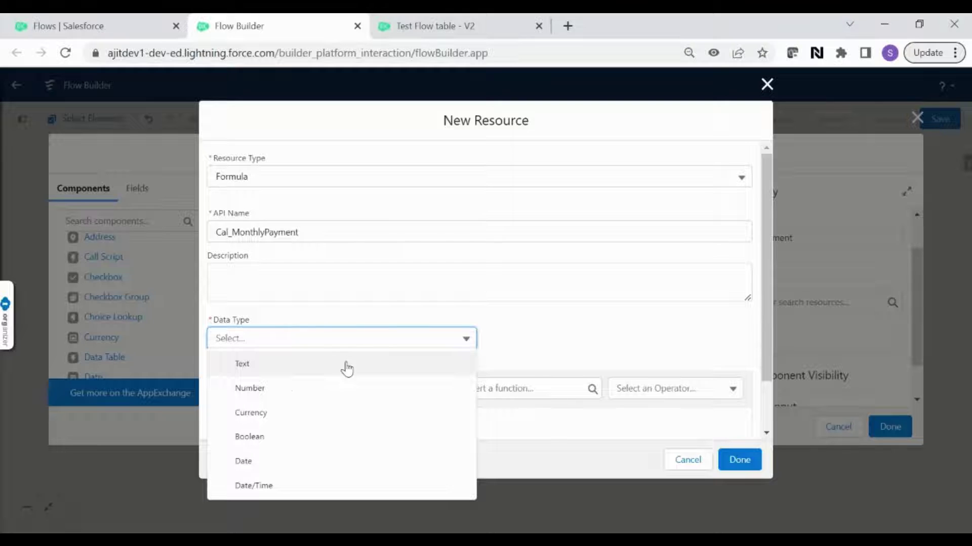
click(330, 411)
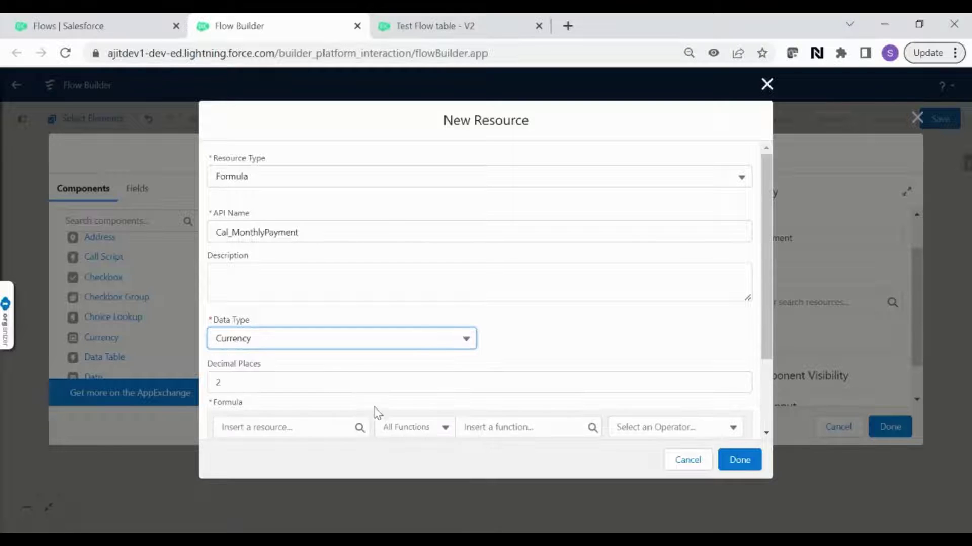
scroll(471, 391, down, 2)
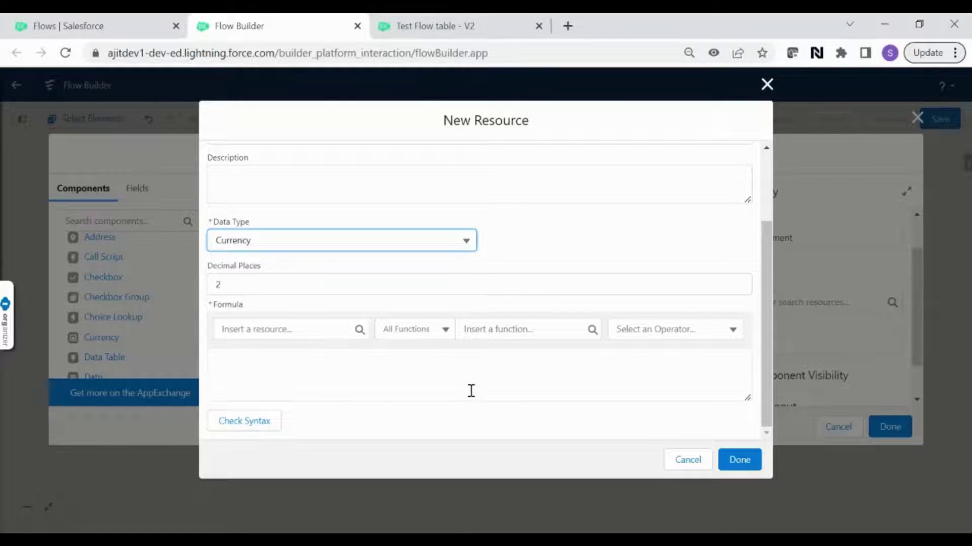
Build the formula by inserting Loan_Amount, Interest and Months from the resource list.
click(393, 378)
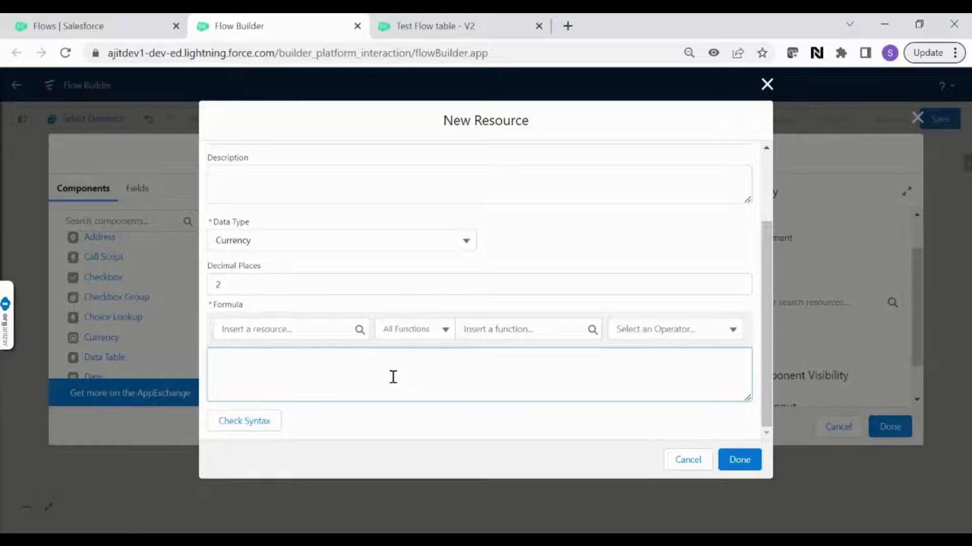
click(318, 328)
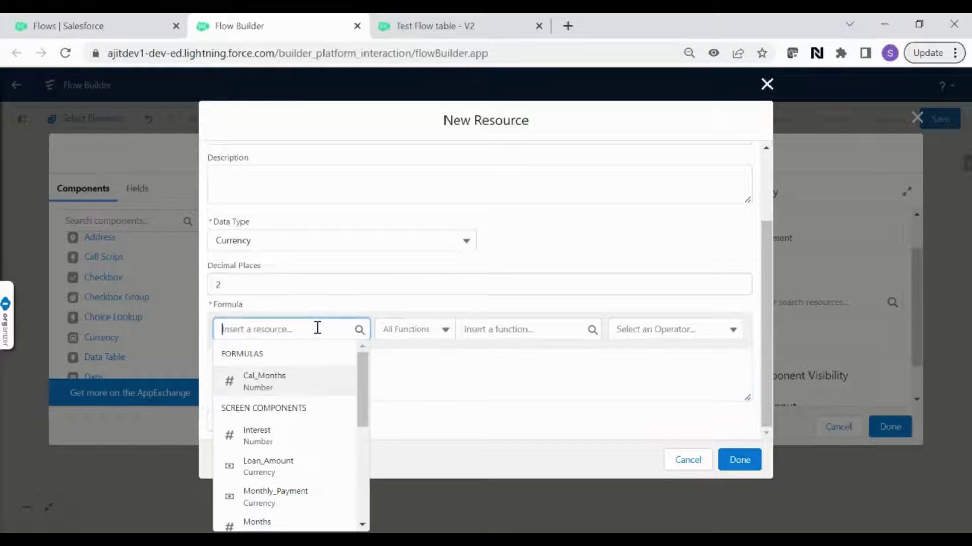
click(305, 470)
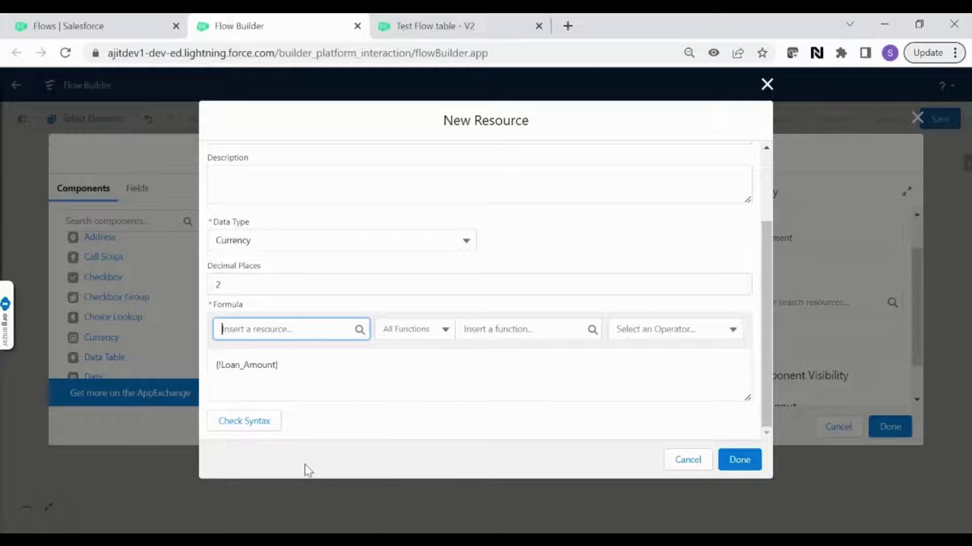
click(340, 372)
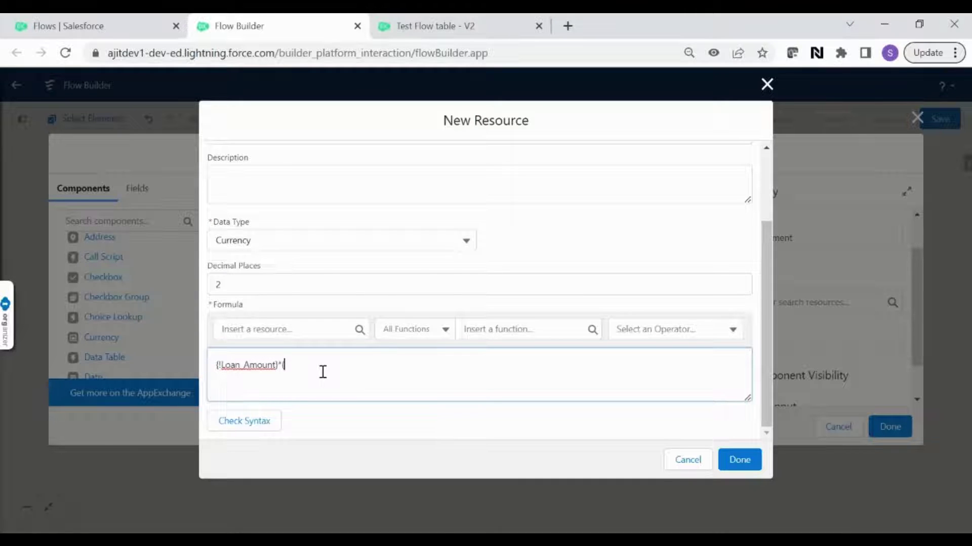
click(293, 328)
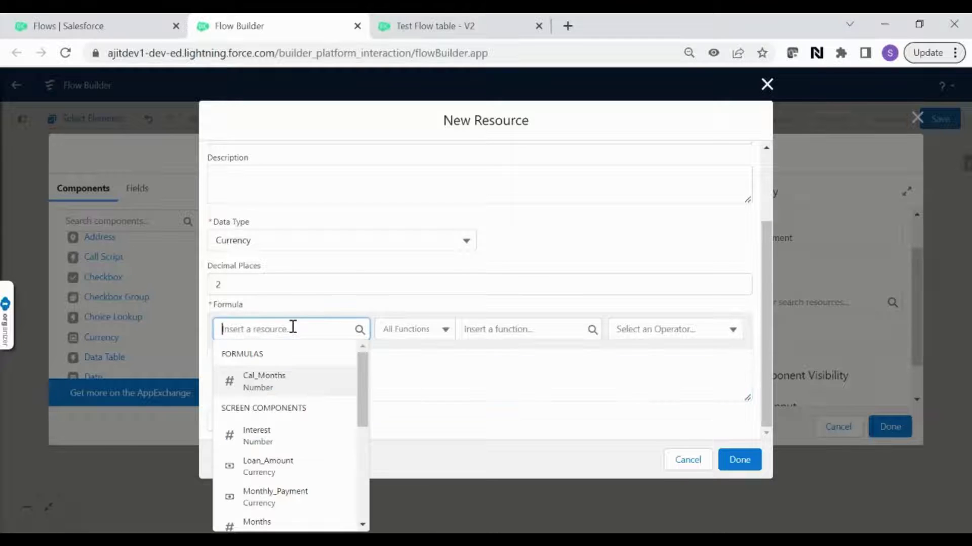
click(305, 444)
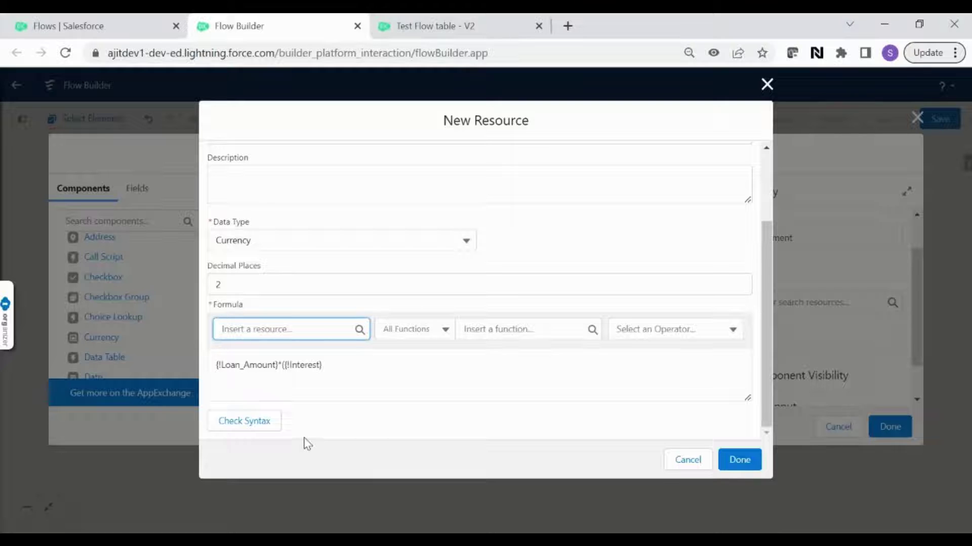
click(346, 365)
text())
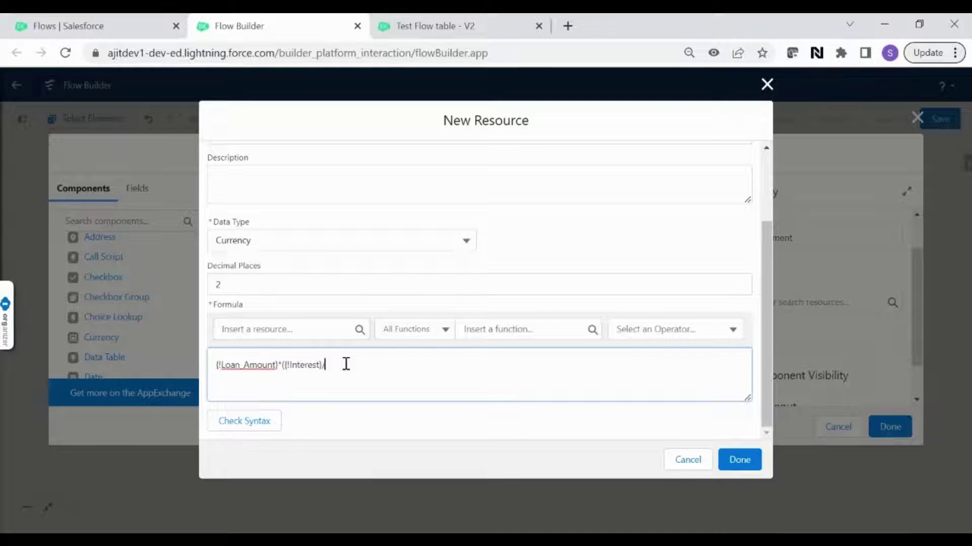
click(306, 327)
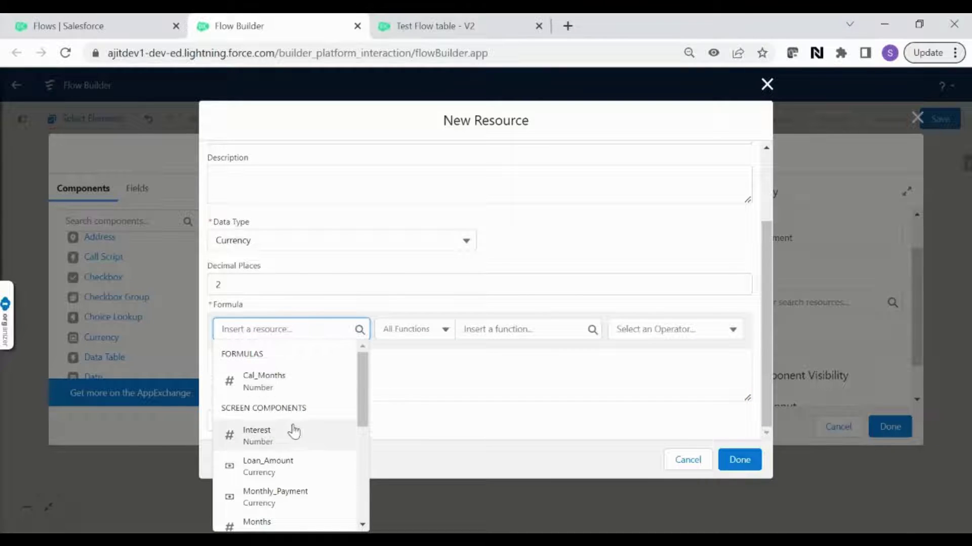
click(282, 522)
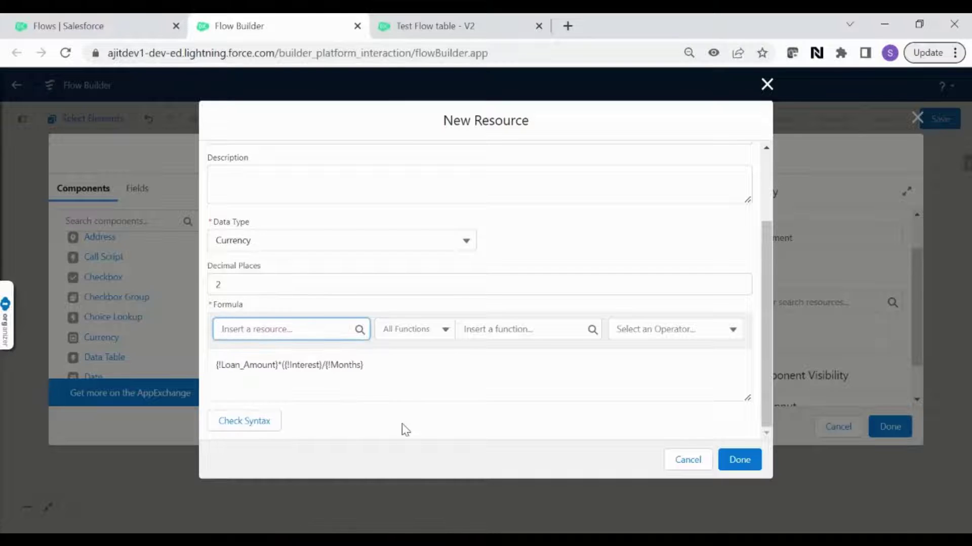
Finish the parentheses of ({!Loan_Amount}*({!Interest}/{!Months})), check syntax, and save the formula.
click(408, 371)
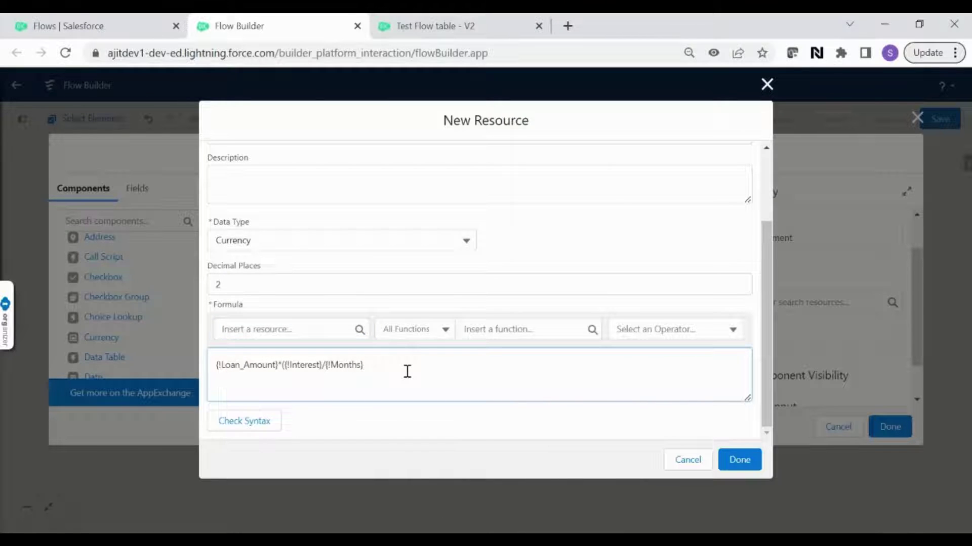
text())
click(214, 364)
text(()
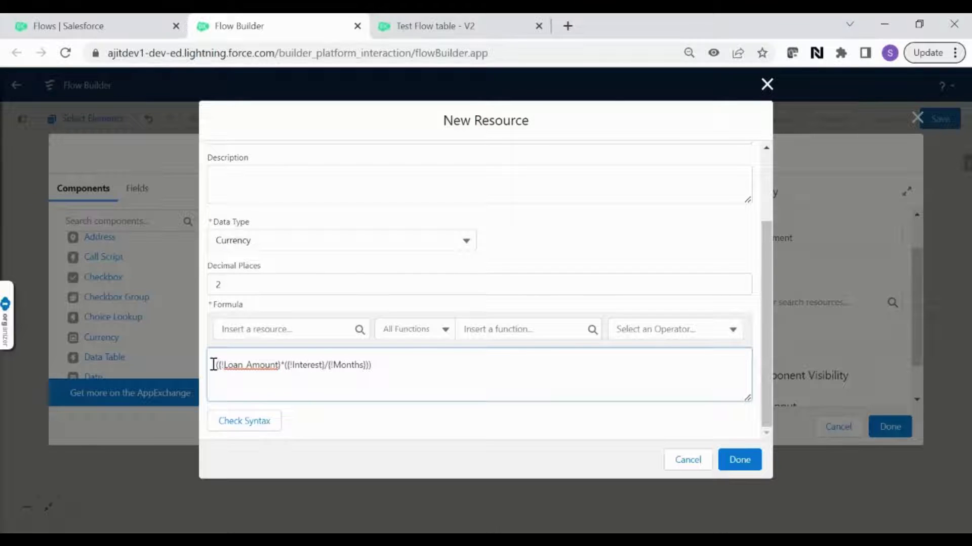
click(254, 420)
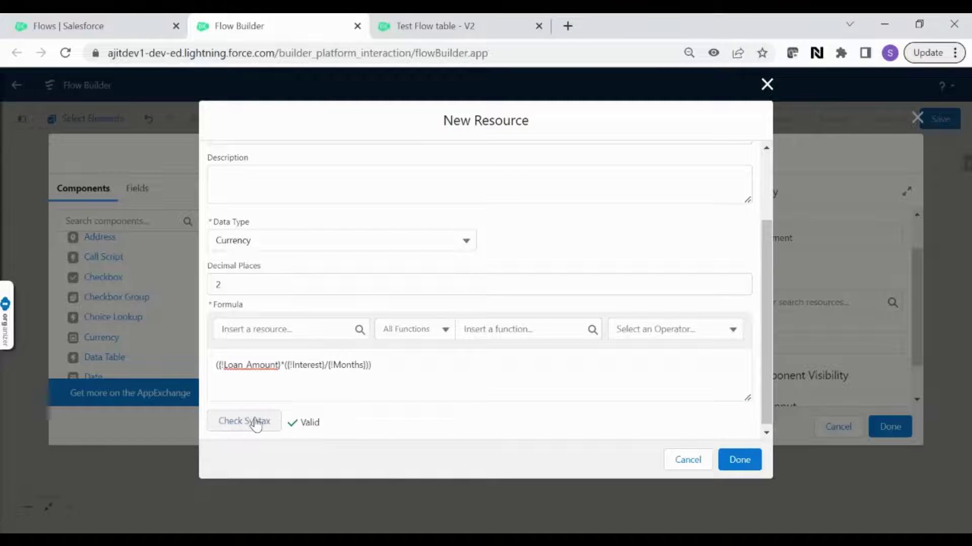
click(738, 455)
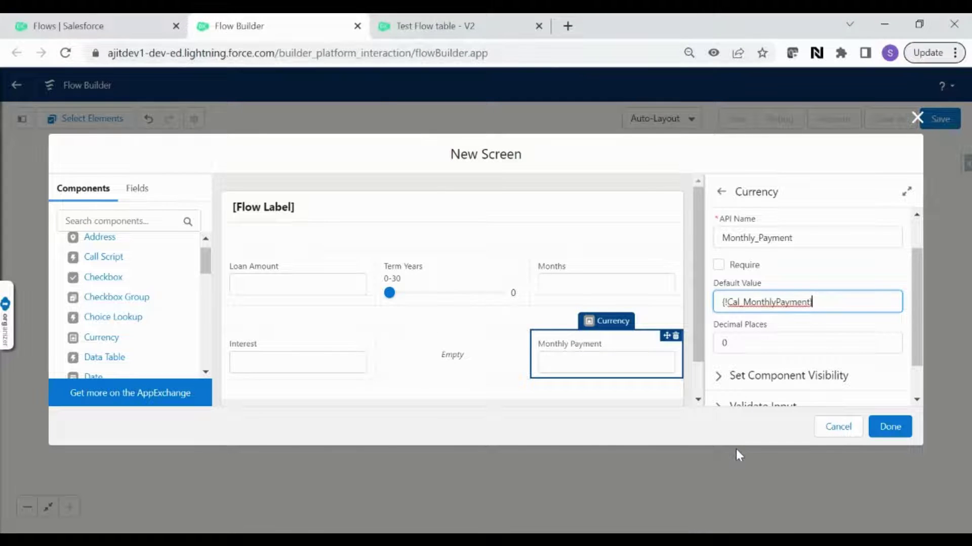
Compare with the Test Flow table - V2 formula, then return and select the screen footer.
click(462, 19)
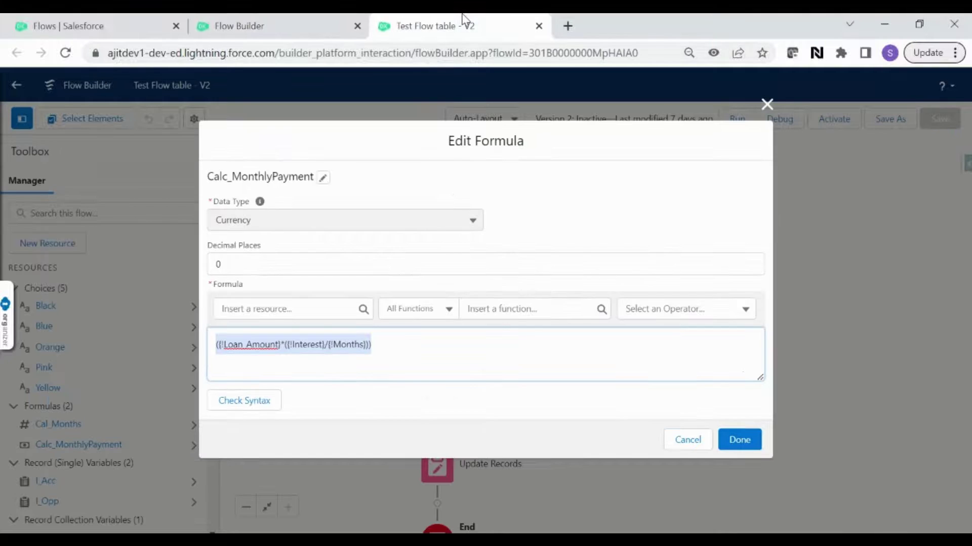
click(293, 21)
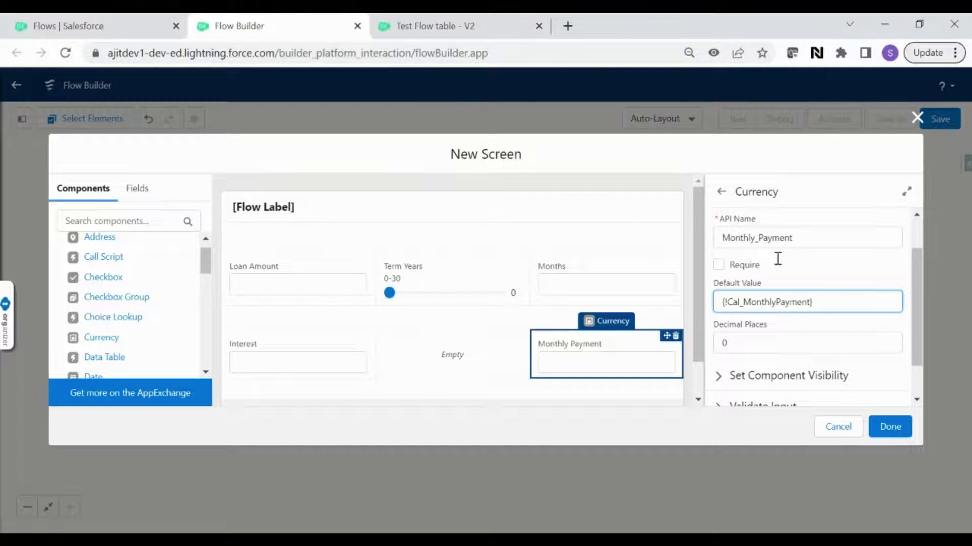
click(660, 403)
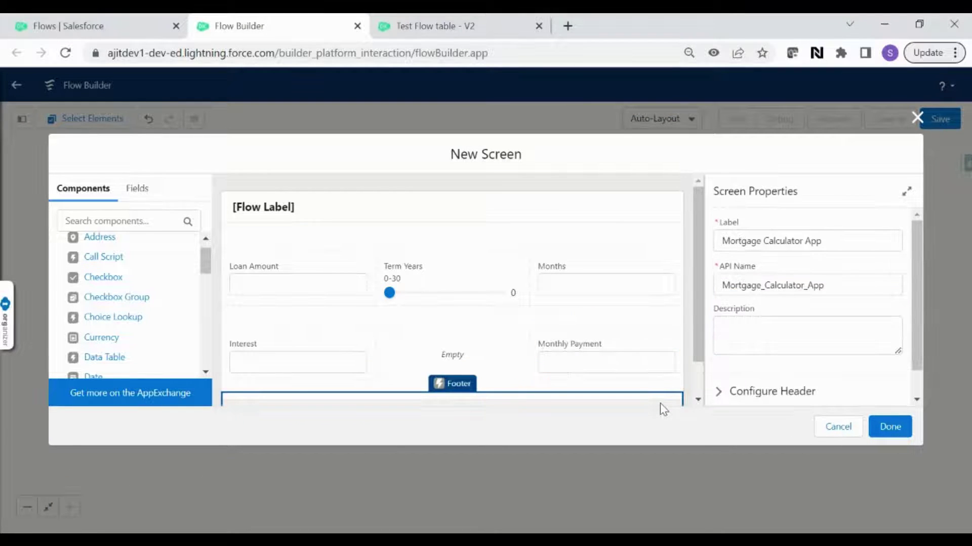
Close the screen editor and save the flow as 'Monthly Payment Calculator App'.
scroll(696, 328, down, 1)
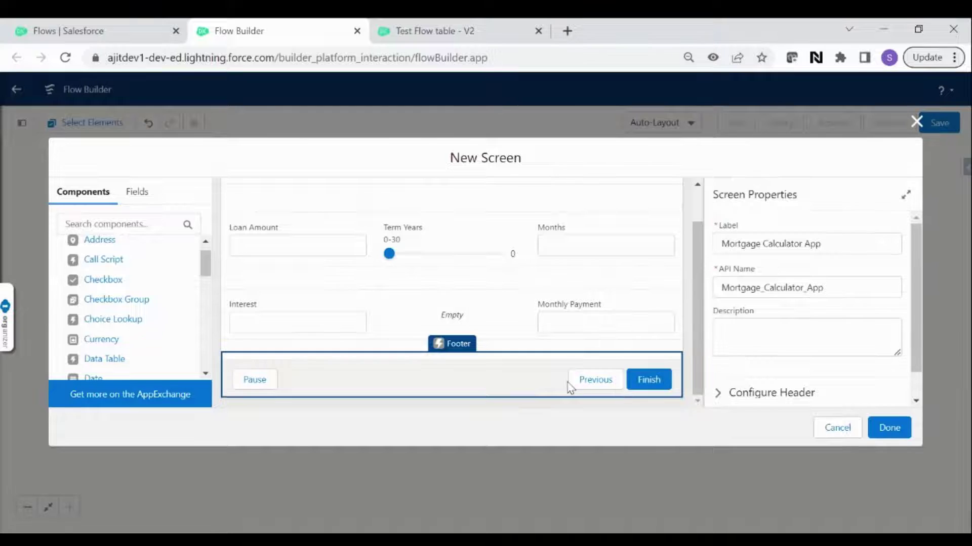
click(881, 428)
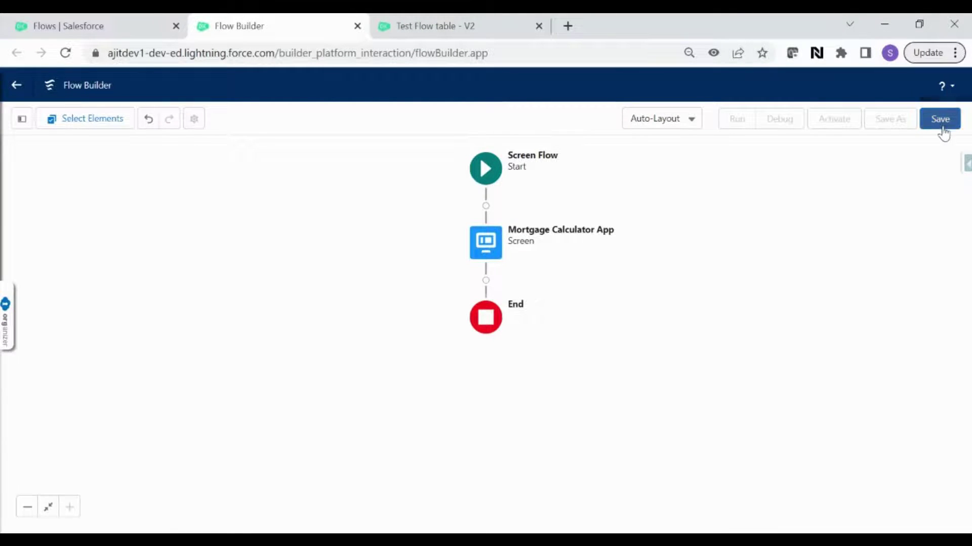
click(940, 121)
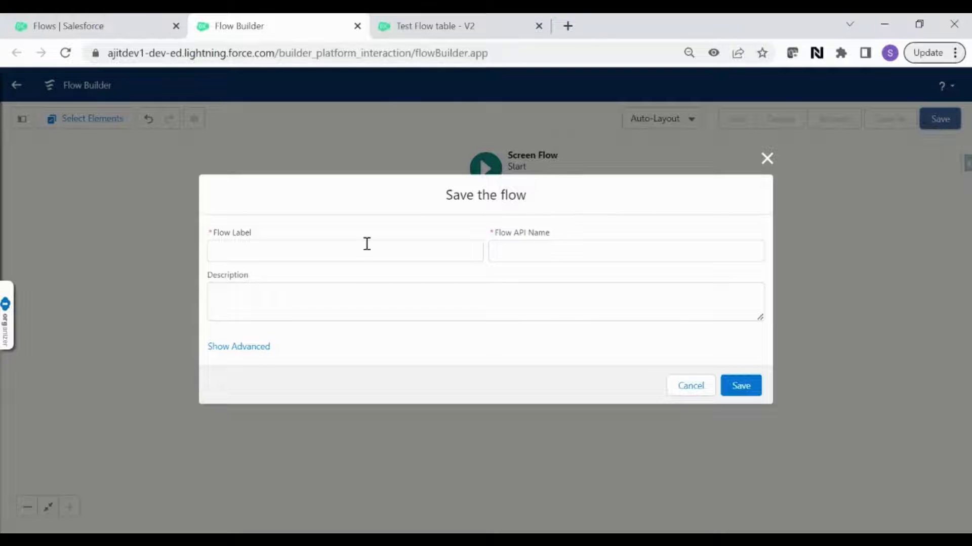
click(368, 248)
text(Mon)
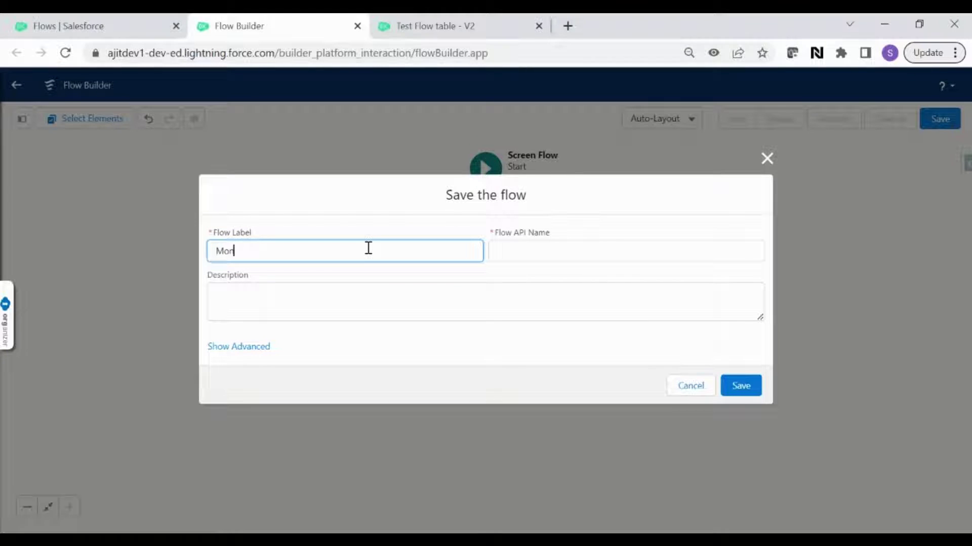
text(thly Payment Calc)
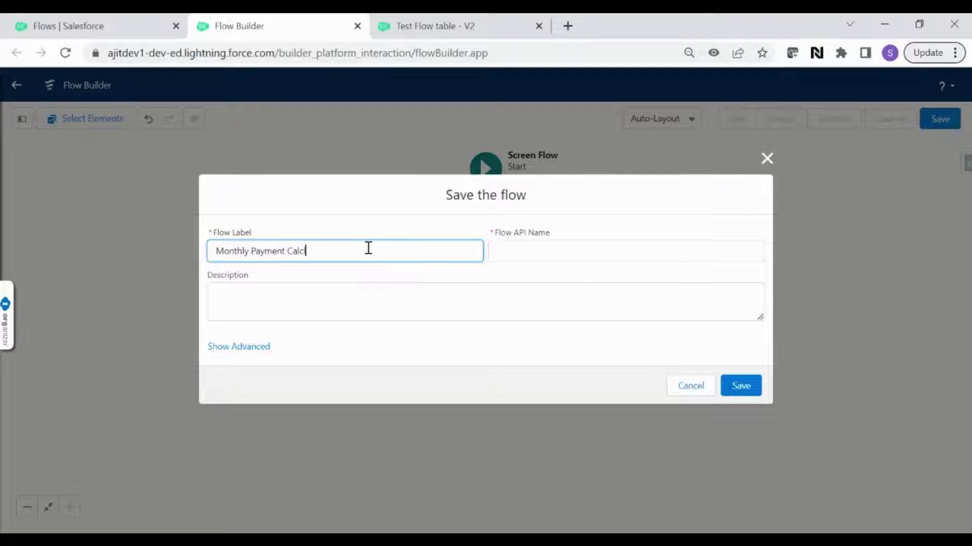
text(ulator App)
click(398, 280)
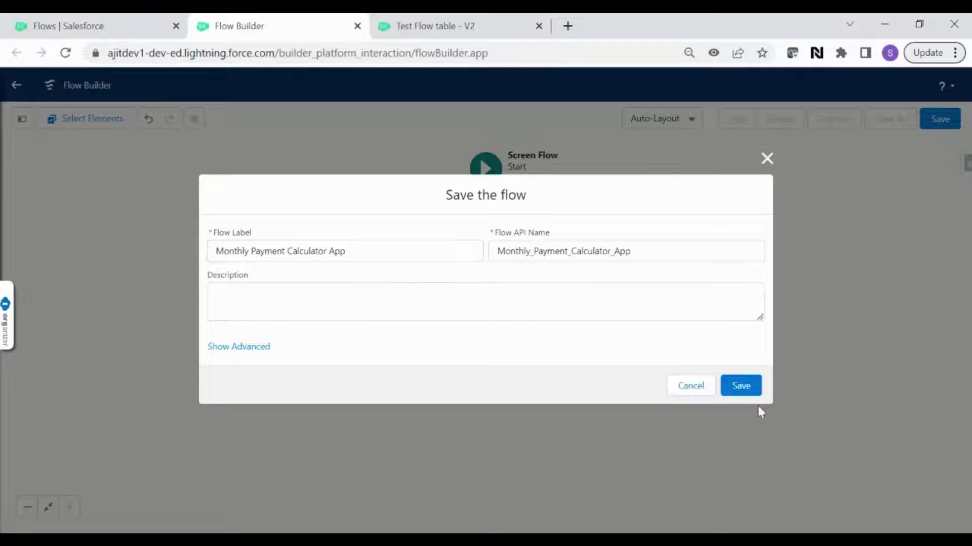
click(740, 389)
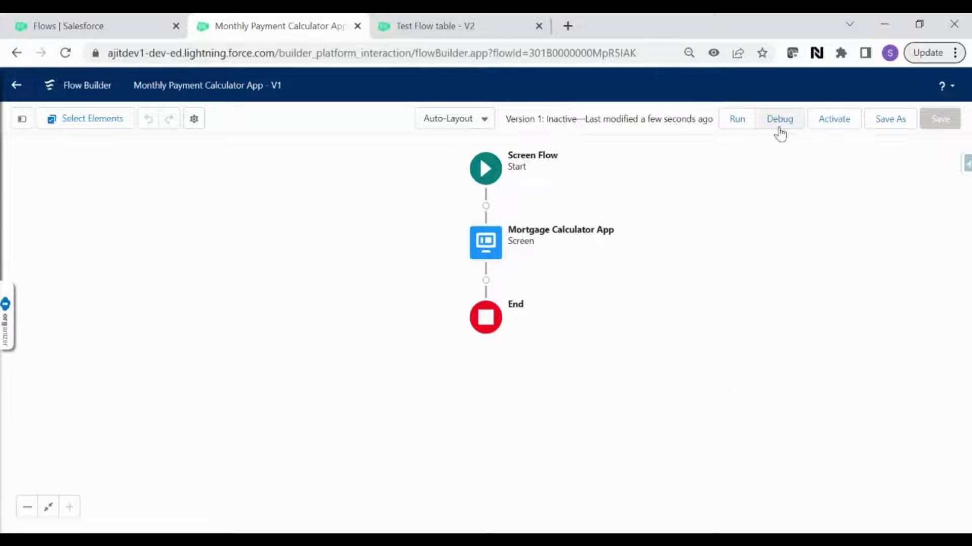
Start a debug run with default options and enter a $100,000 loan amount.
click(782, 122)
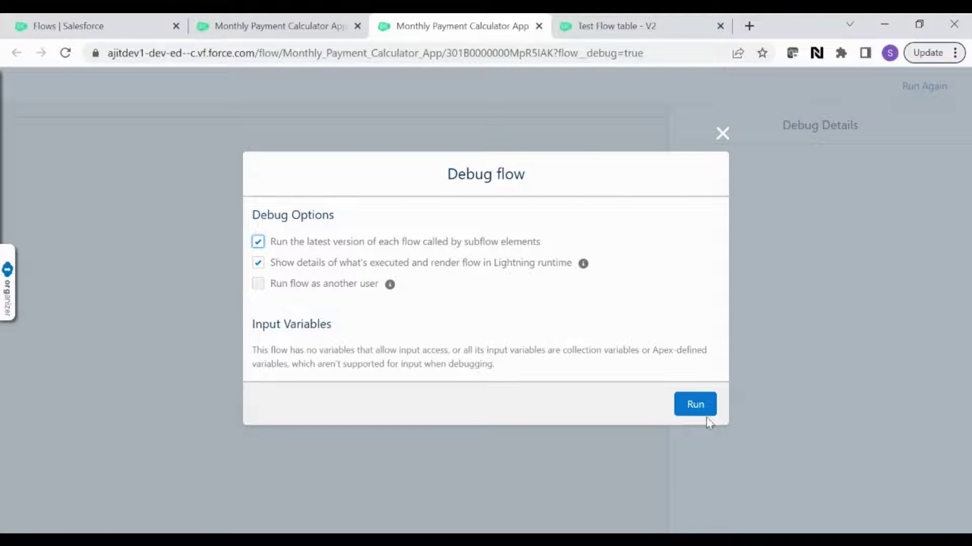
click(694, 403)
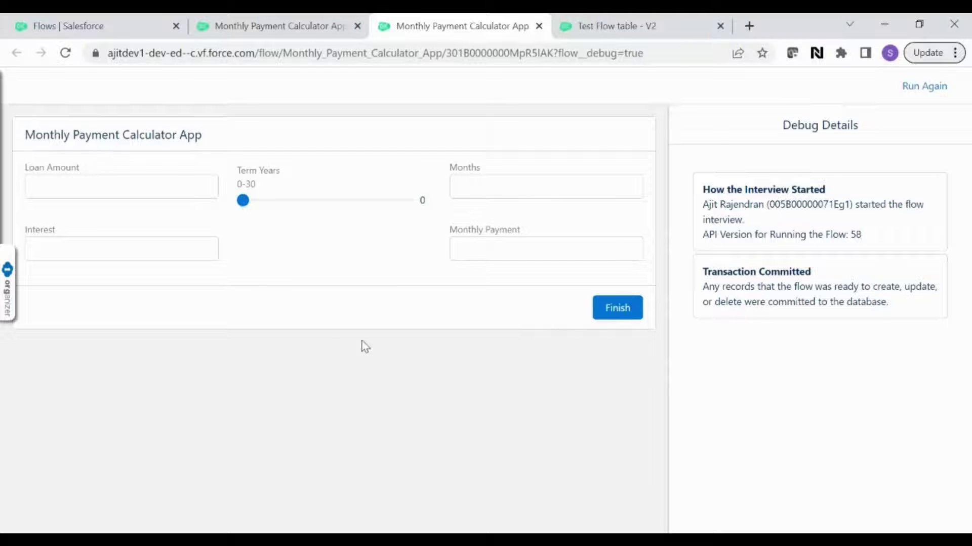
click(165, 191)
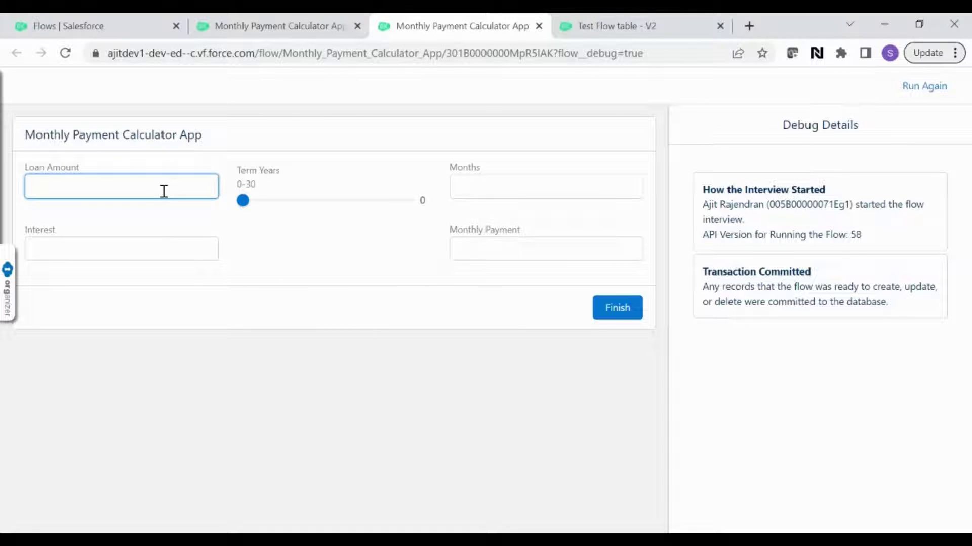
text(10000)
click(310, 273)
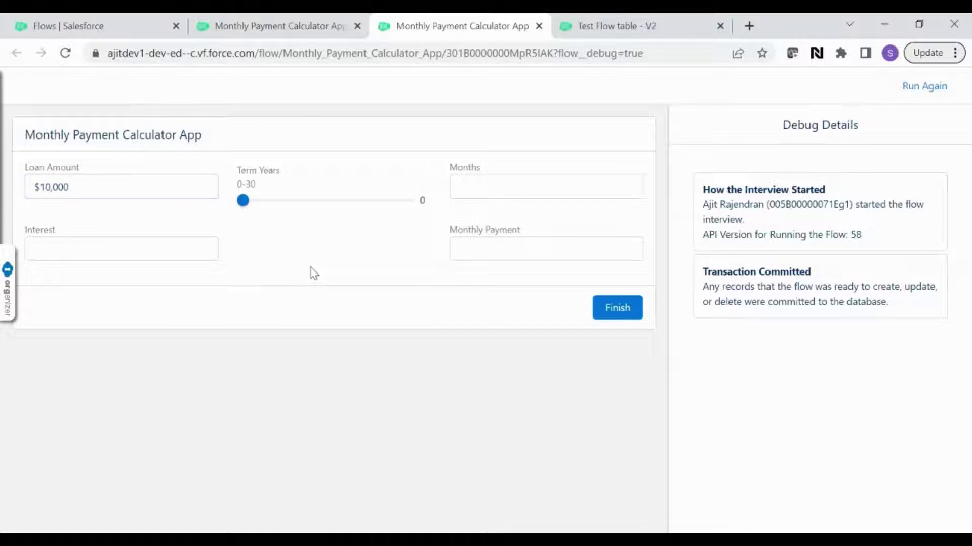
click(208, 192)
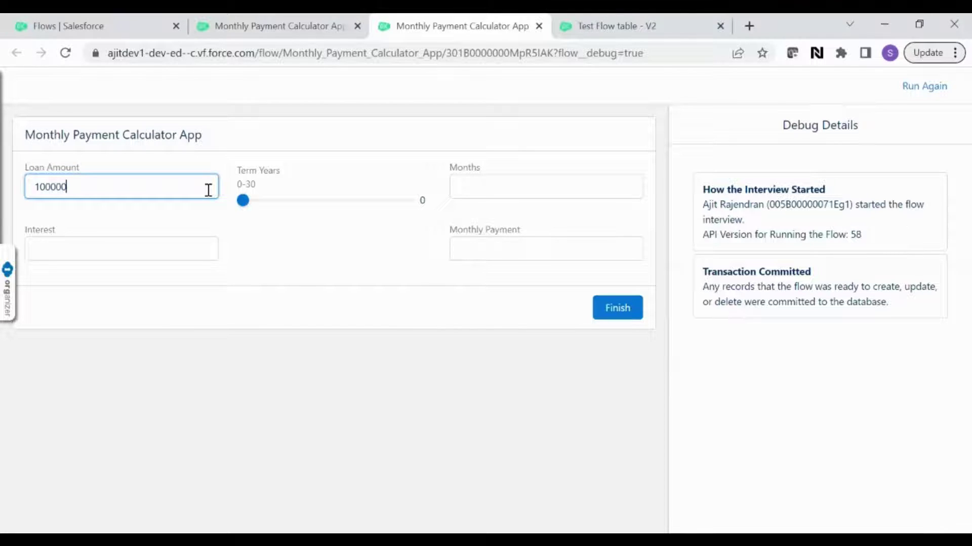
click(274, 255)
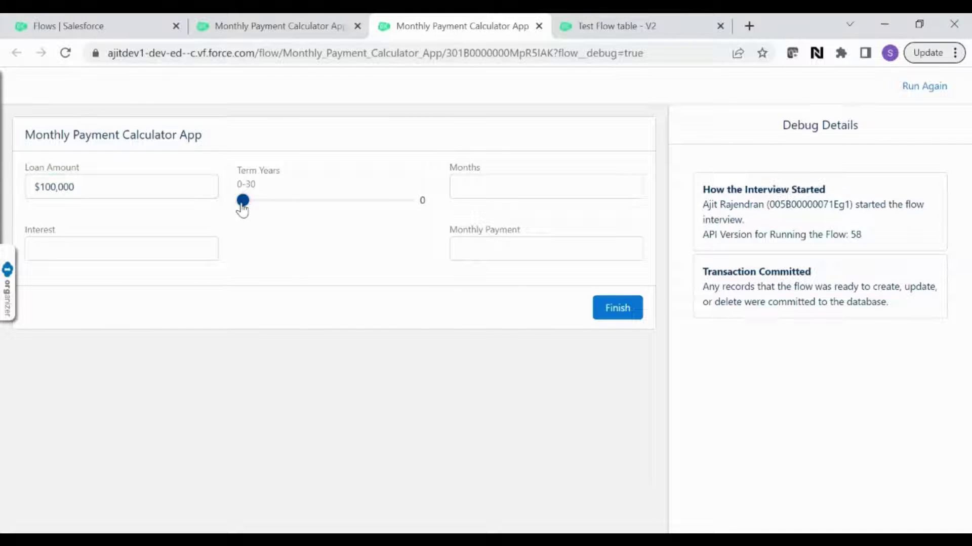
Set the Term Years slider to 10, giving 120 months.
drag(243, 209, 299, 211)
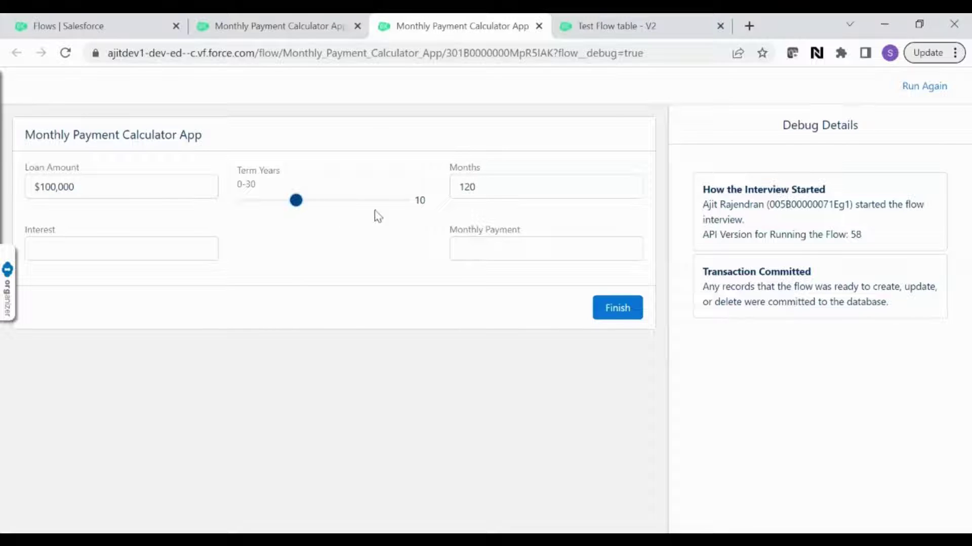
mouse_move(299, 208)
mouse_down()
mouse_move(336, 210)
mouse_move(306, 205)
mouse_up()
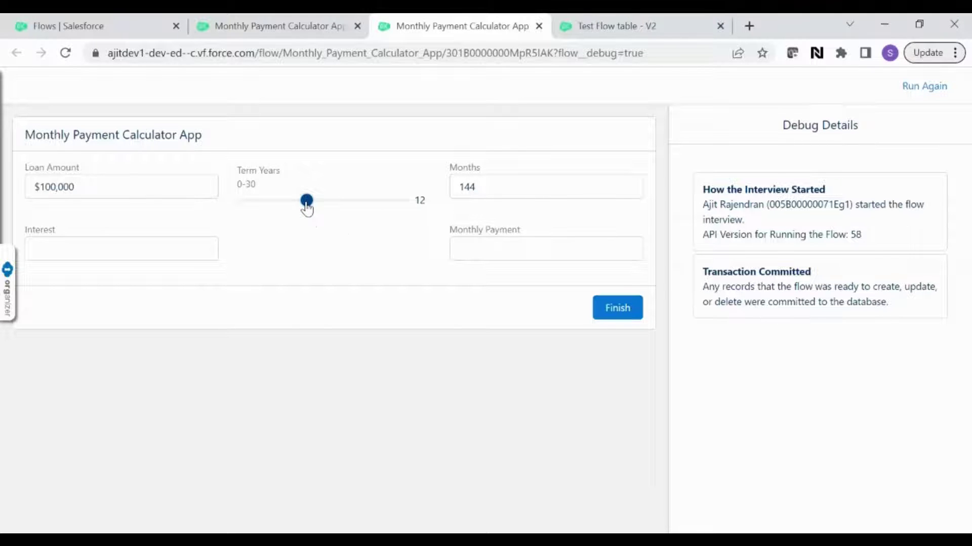
drag(307, 208, 299, 208)
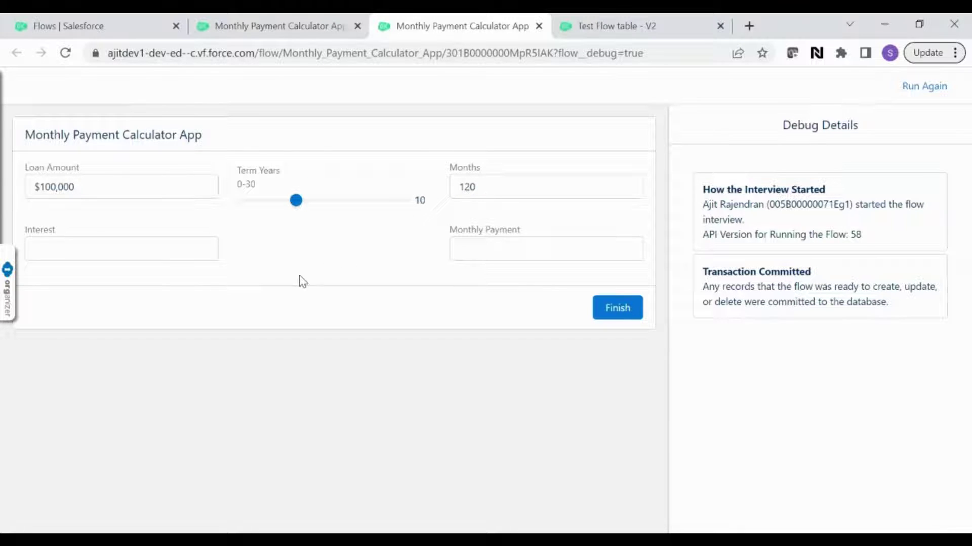
click(143, 251)
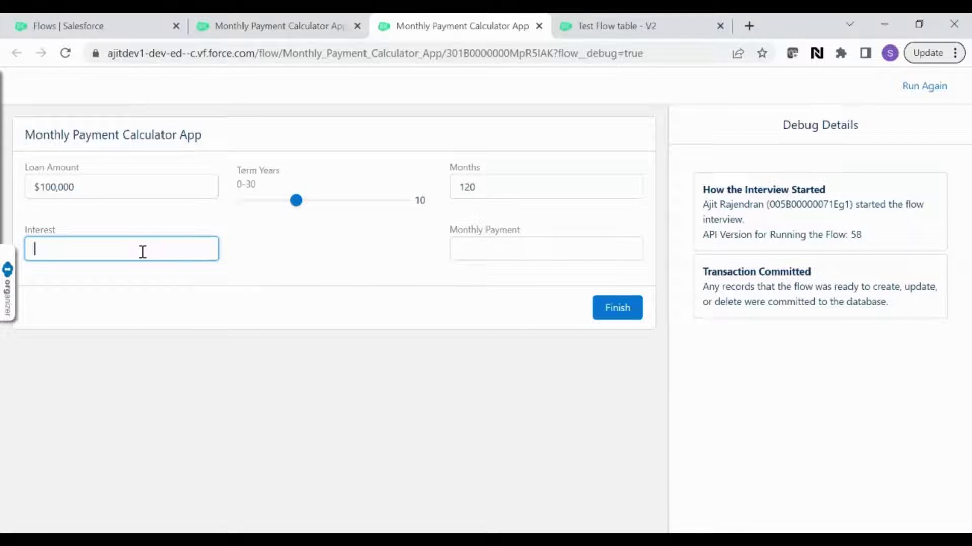
Enter interest 5.25, lengthen Term Years to 16, and finish the debug run.
text(5)
click(368, 260)
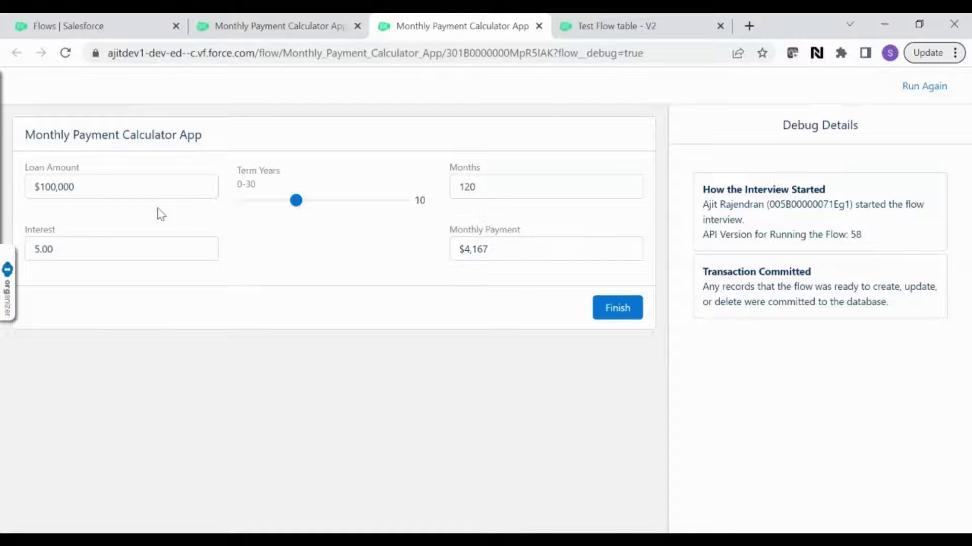
click(89, 246)
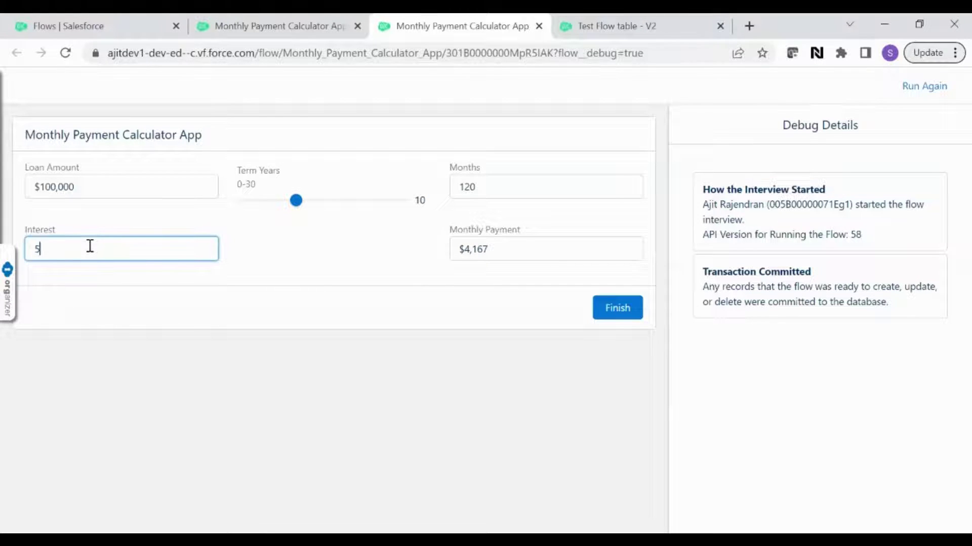
key(BackSpace)
text(5.25)
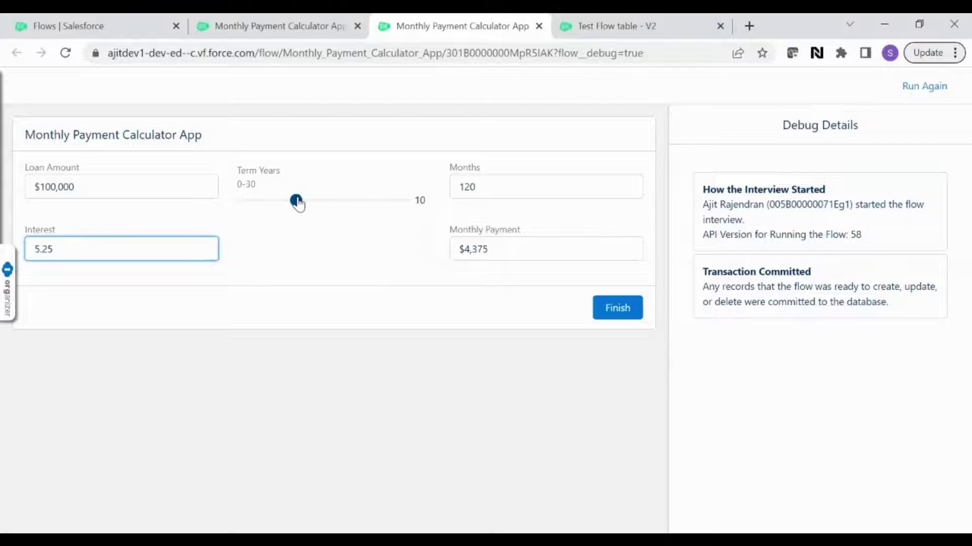
drag(299, 203, 328, 210)
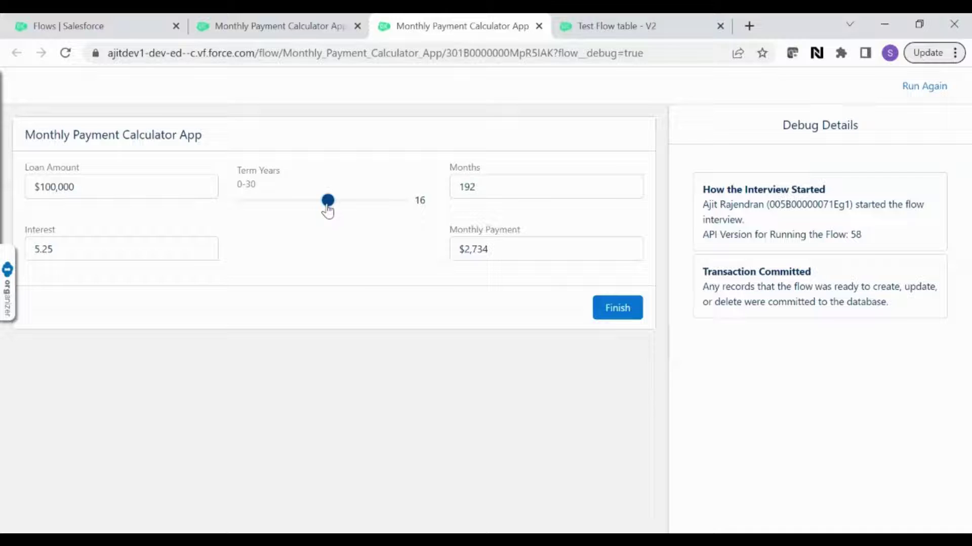
click(618, 314)
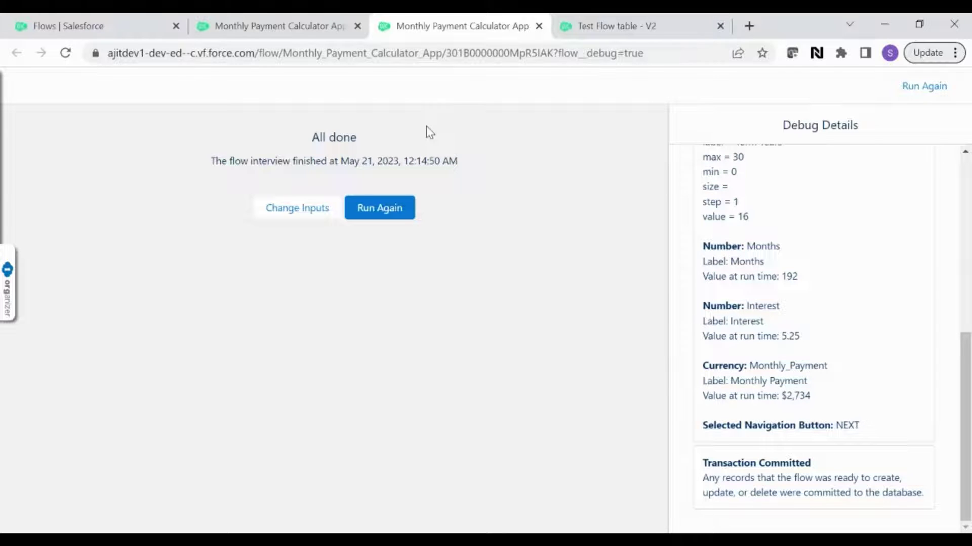
Turn off Show Footer on the Mortgage Calculator App screen.
click(285, 21)
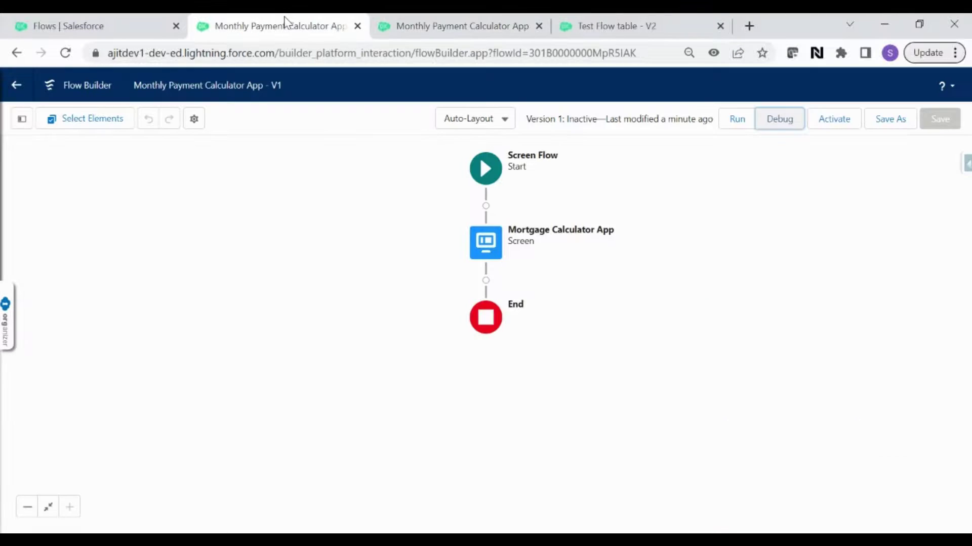
double_click(493, 243)
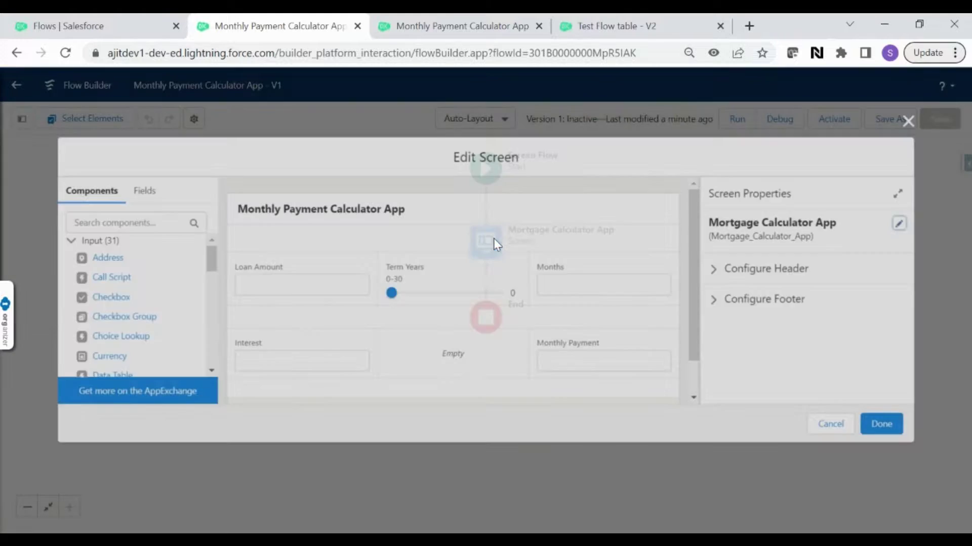
scroll(600, 306, down, 1)
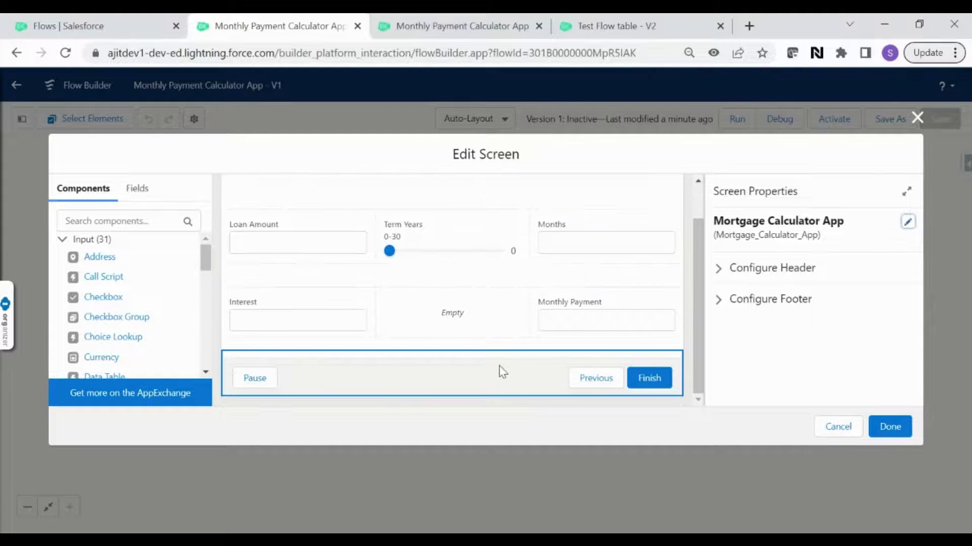
click(719, 300)
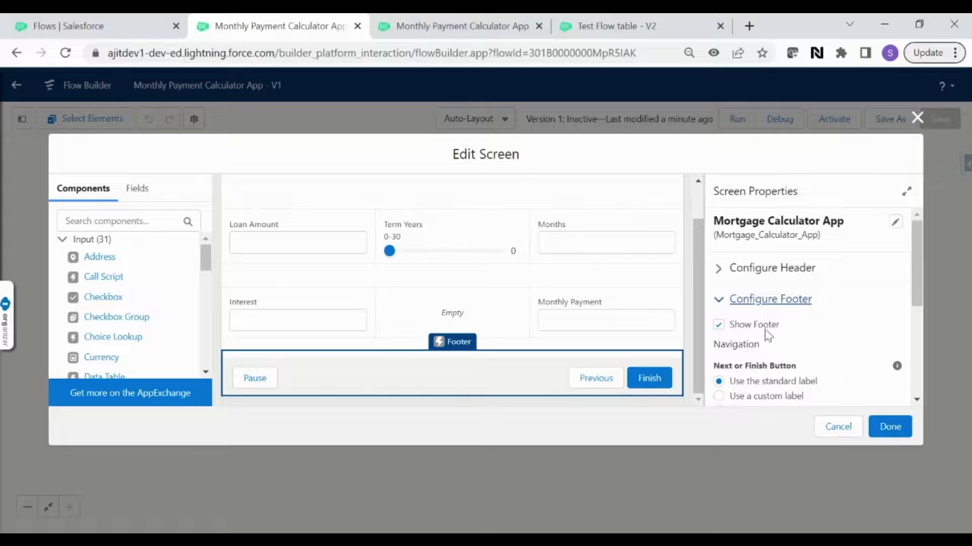
click(719, 324)
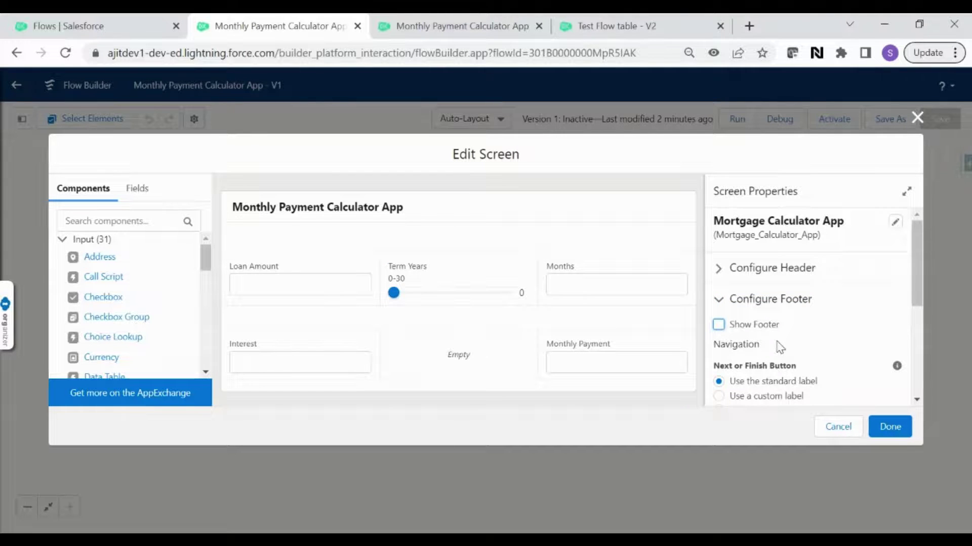
click(885, 431)
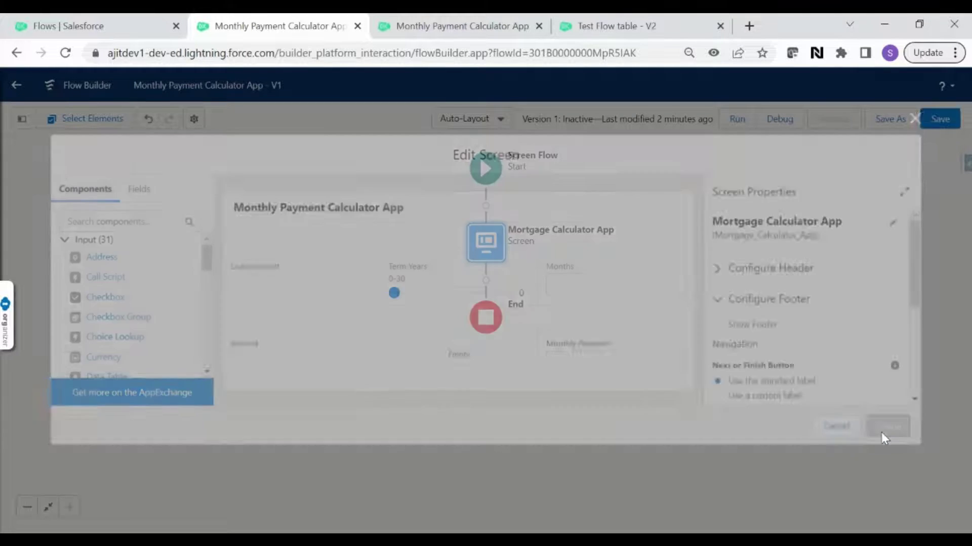
Save the flow and dismiss the missing-navigation warning.
click(940, 119)
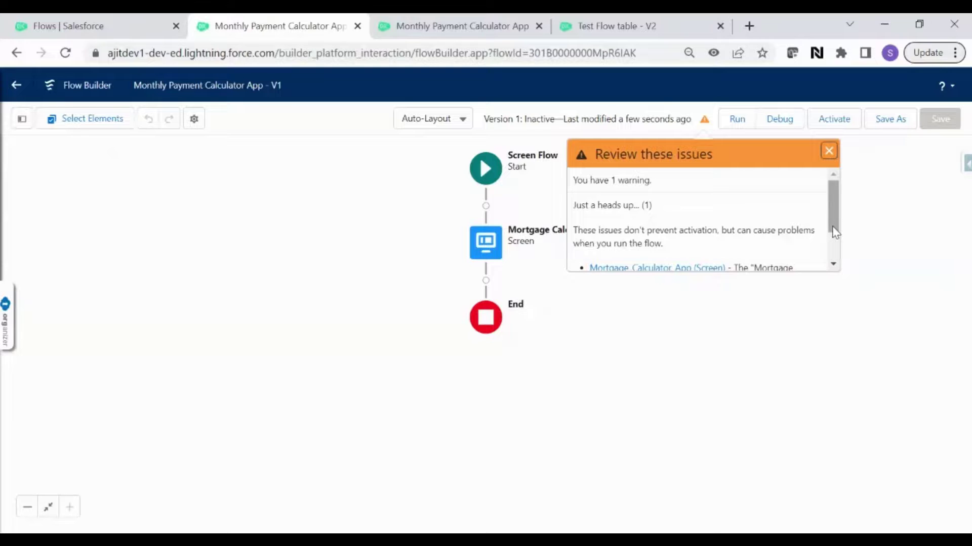
scroll(834, 258, down, 2)
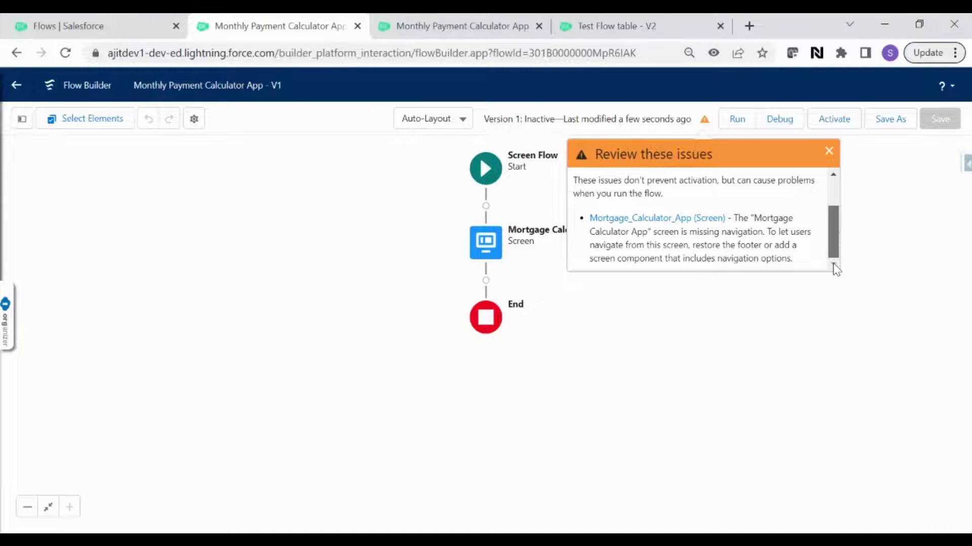
click(829, 152)
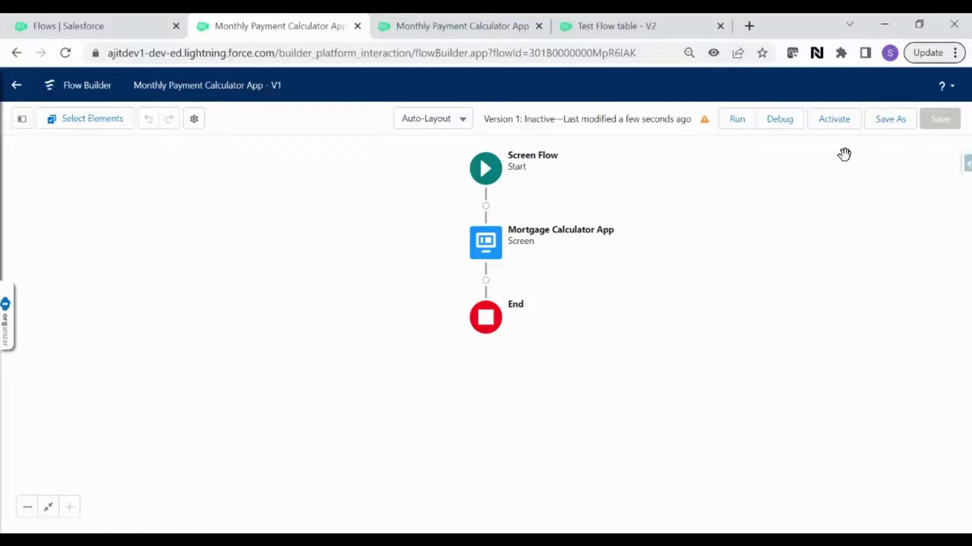
Activate the flow, then find App Manager via Quick Find 'app' and start a New Lightning App.
click(842, 123)
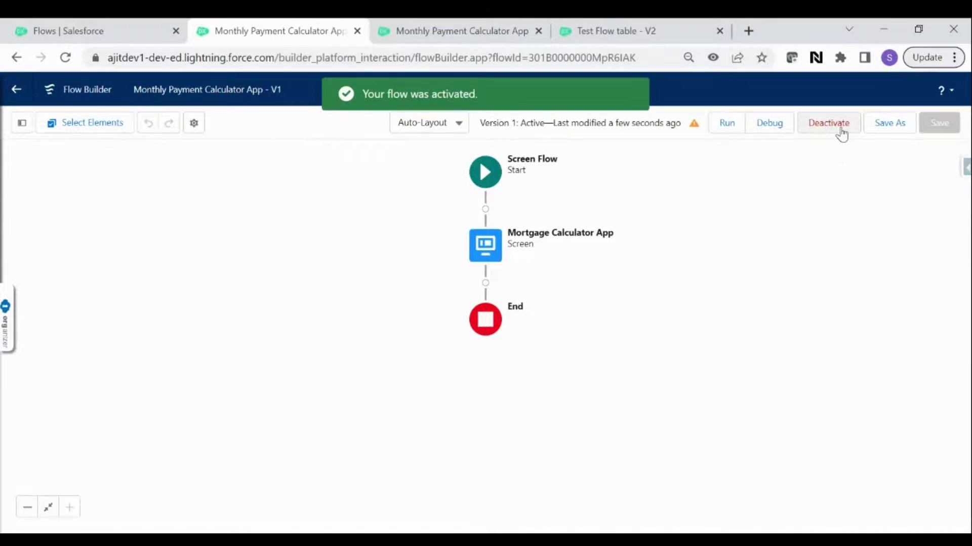
click(86, 30)
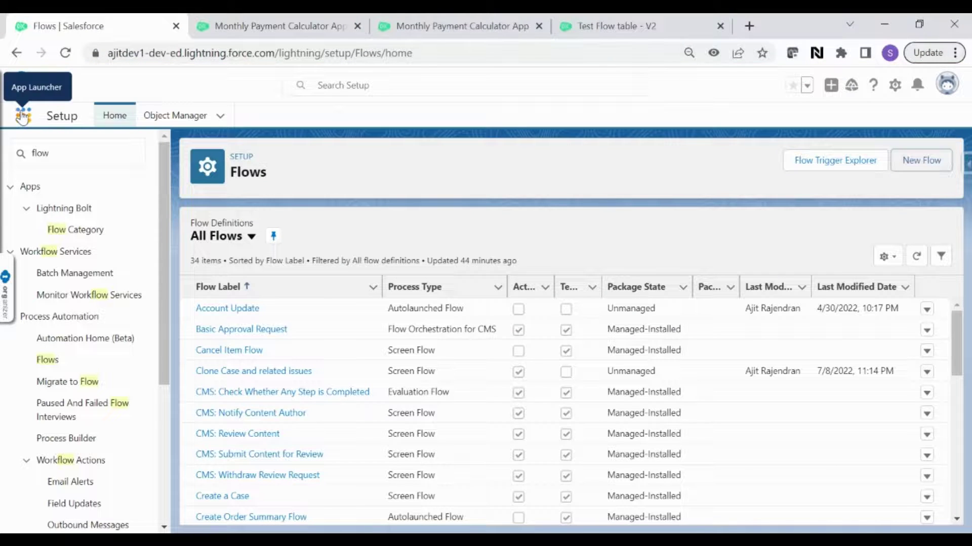
click(52, 154)
text(app)
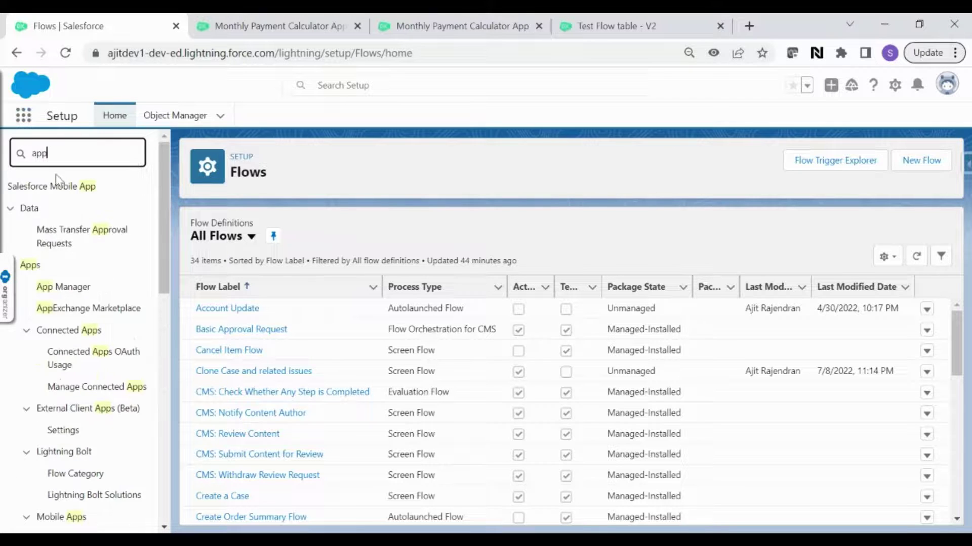
scroll(65, 212, down, 1)
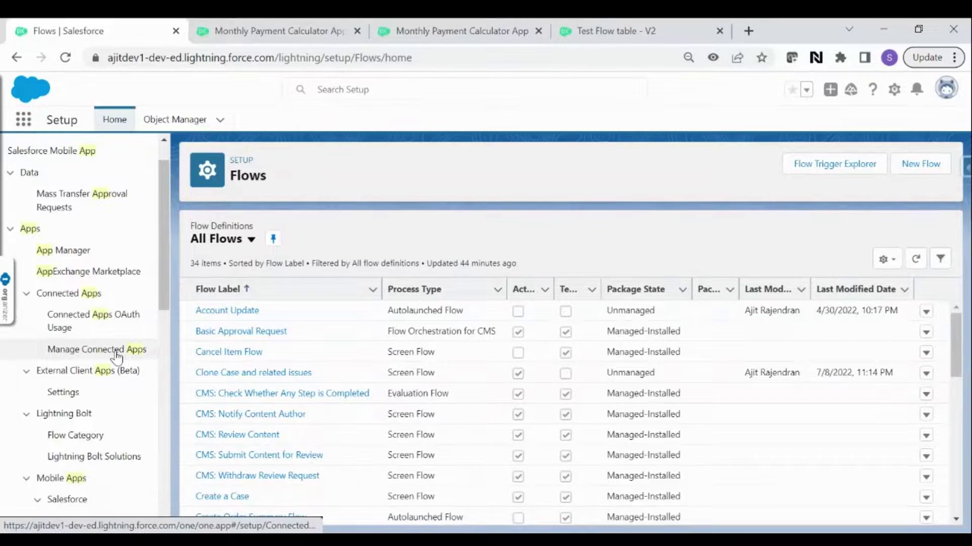
click(72, 249)
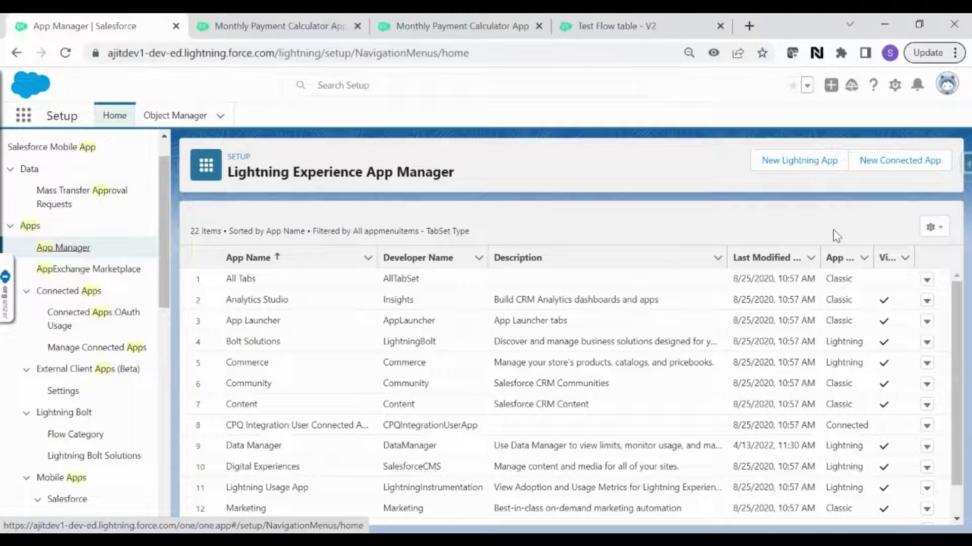
click(805, 169)
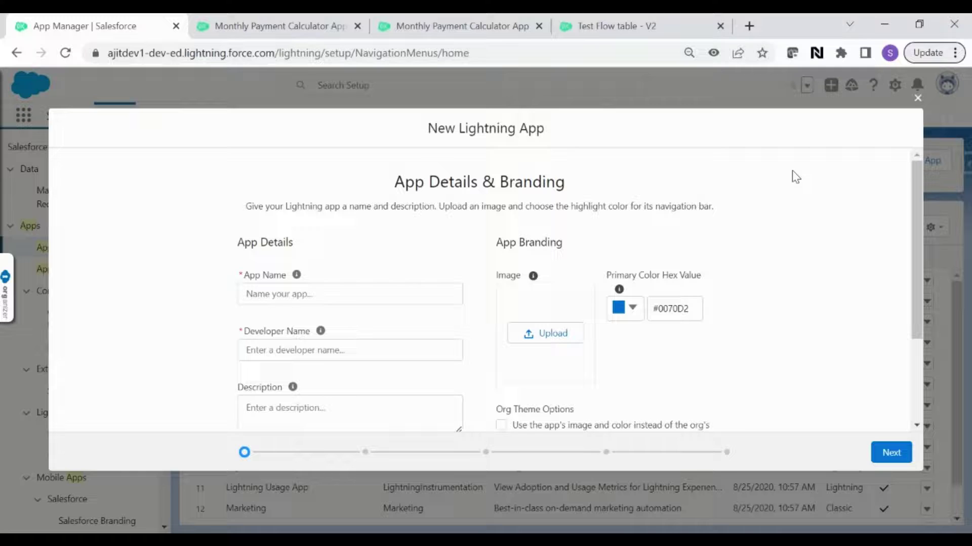
Enter app name Mortgage Calculator App, its developer name, and description 'Calculates the monthly payment'.
click(345, 294)
text(M)
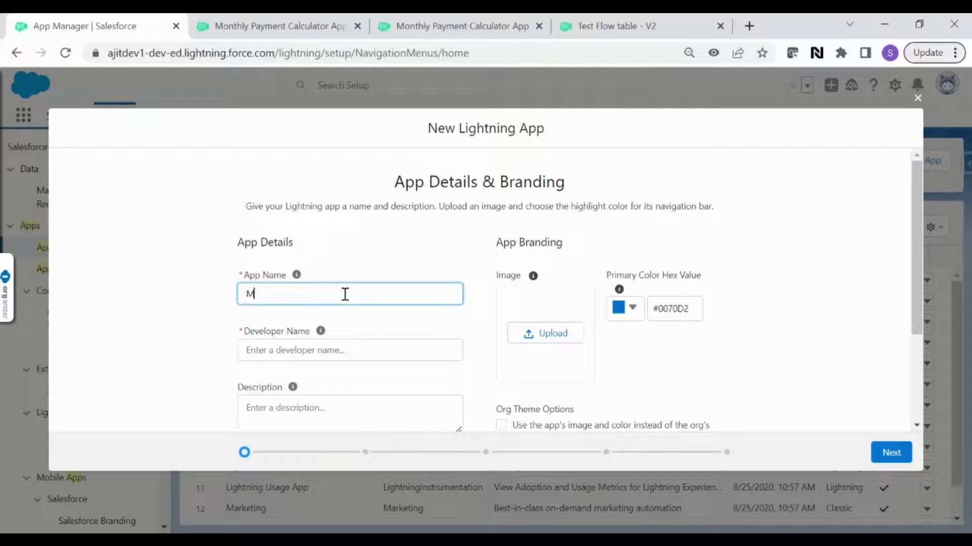
text(ontage)
text(gage Calculat)
text(or App)
click(457, 344)
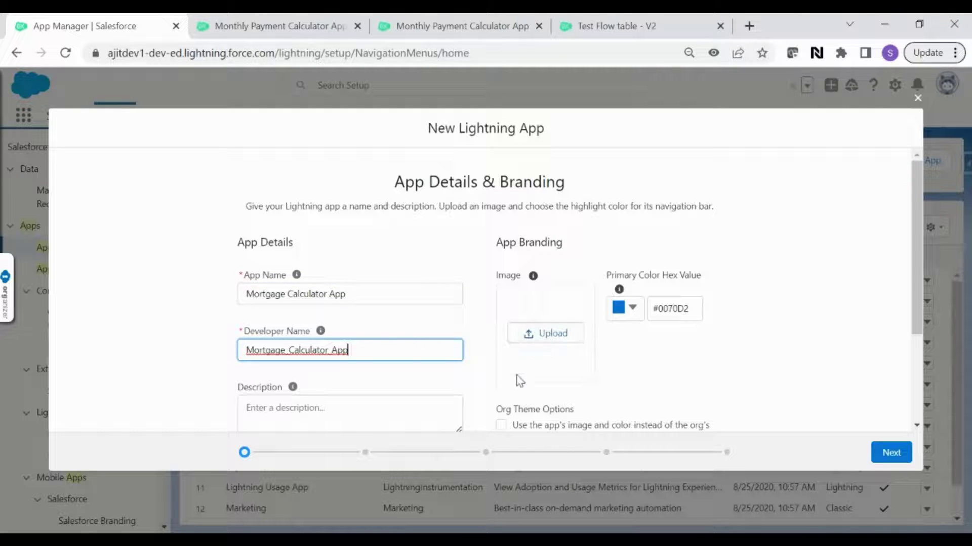
scroll(501, 385, down, 3)
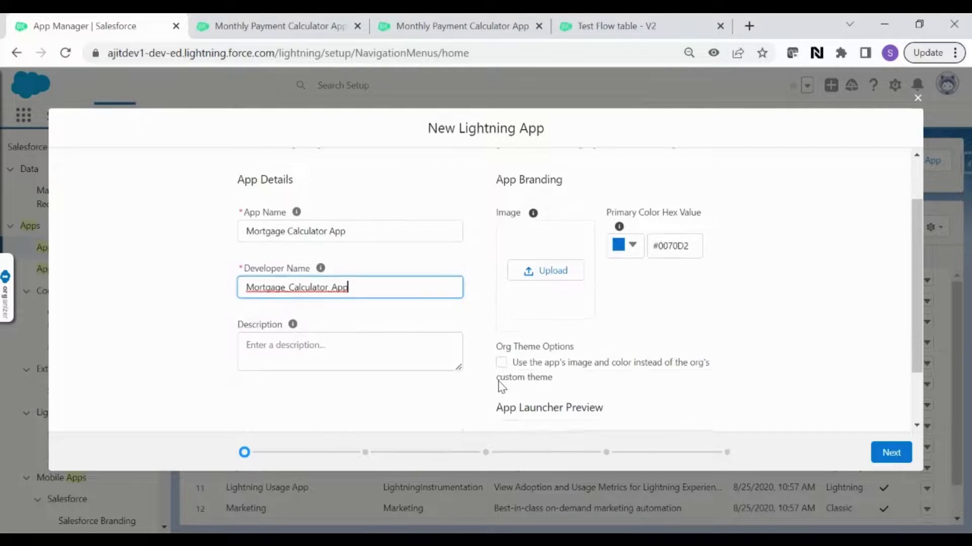
click(364, 329)
text(C)
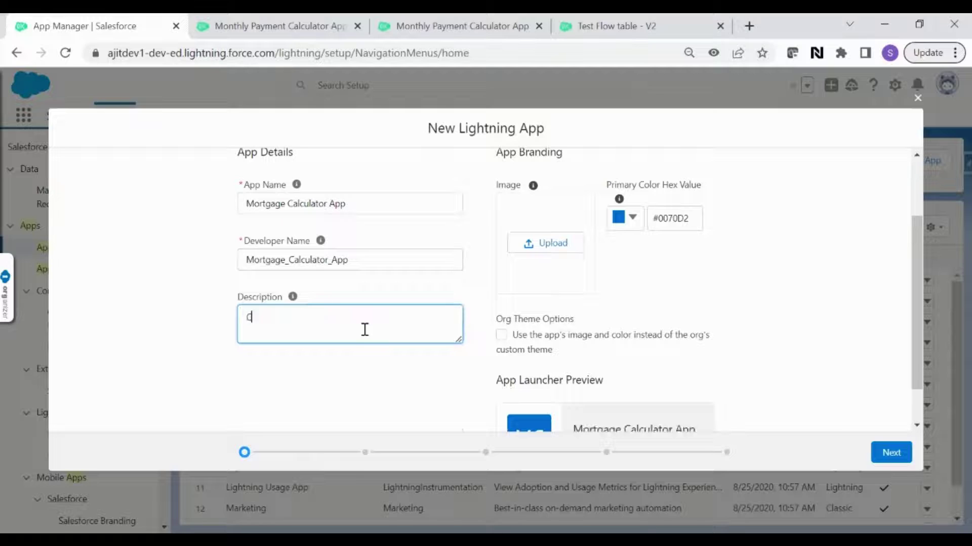
text(alcua)
key(BackSpace)
text(lates the minth)
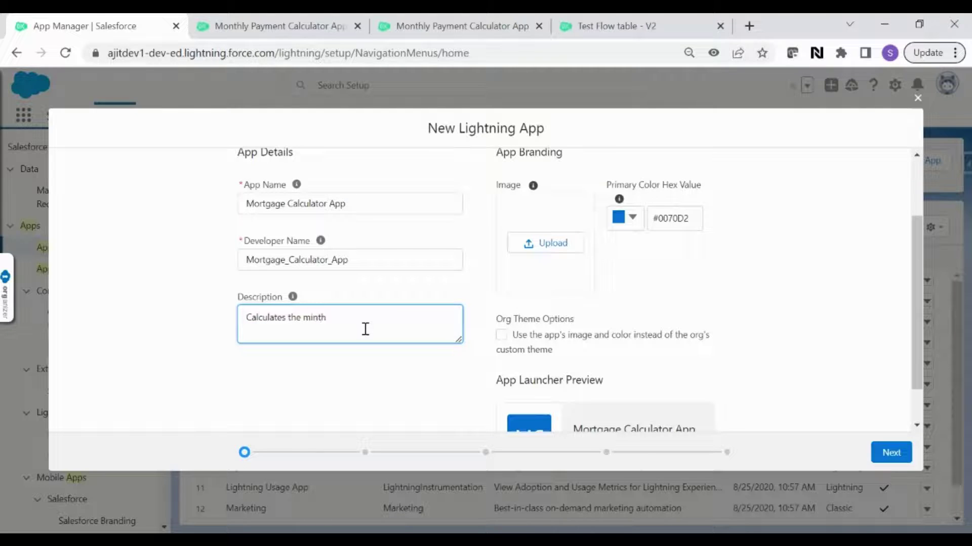
key(BackSpace)
key(BackSpace)
key(BackSpace)
key(BackSpace)
text(onthly payment)
click(436, 377)
Move through the app options, utility items and navigation items steps, keeping defaults.
scroll(438, 378, down, 1)
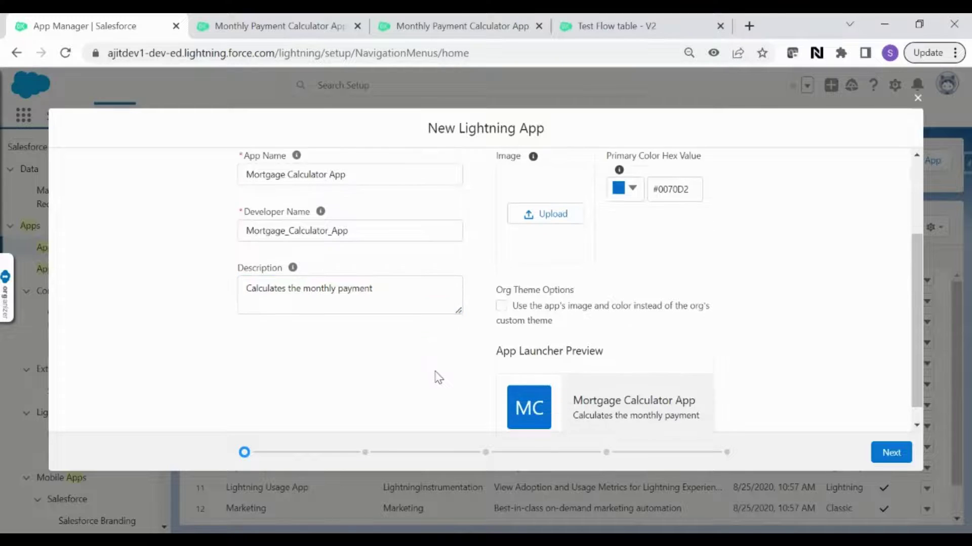
click(887, 458)
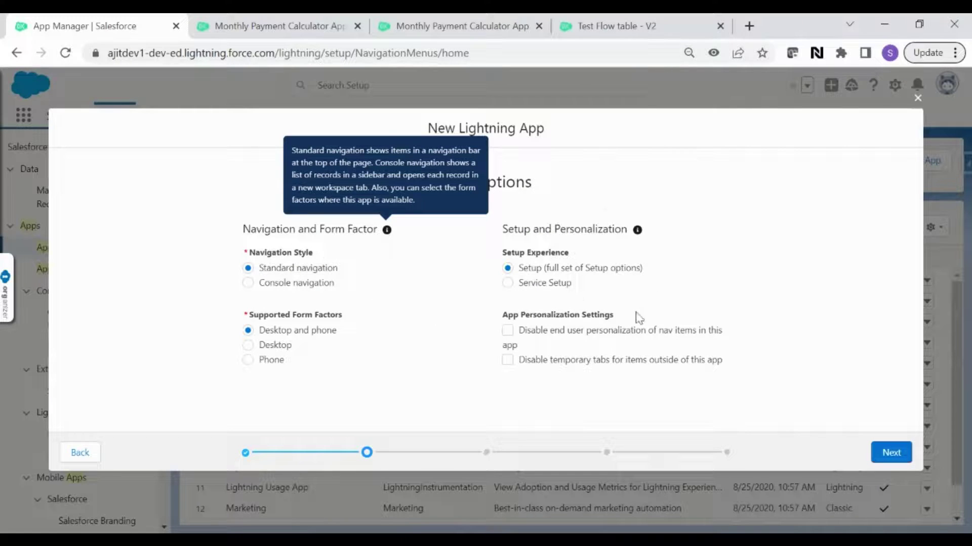
click(887, 456)
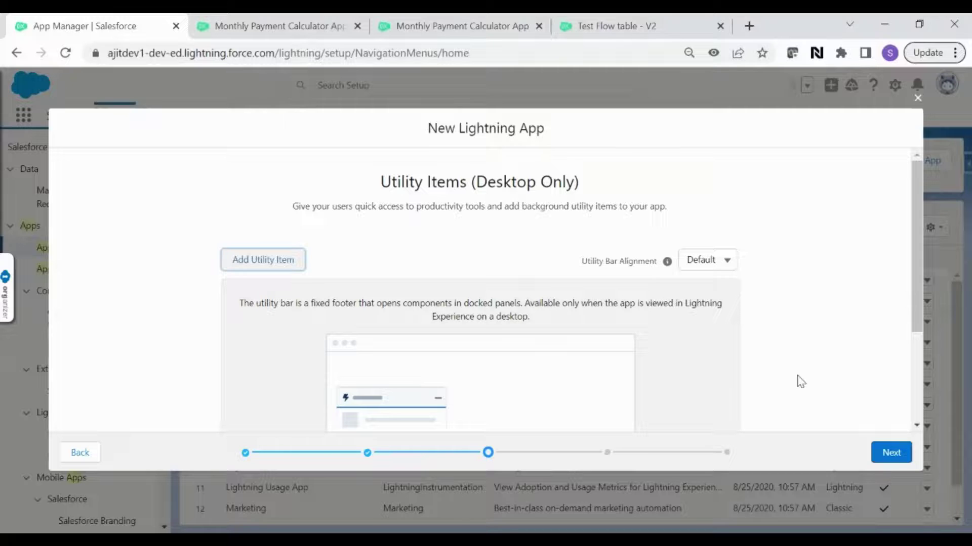
scroll(800, 382, down, 3)
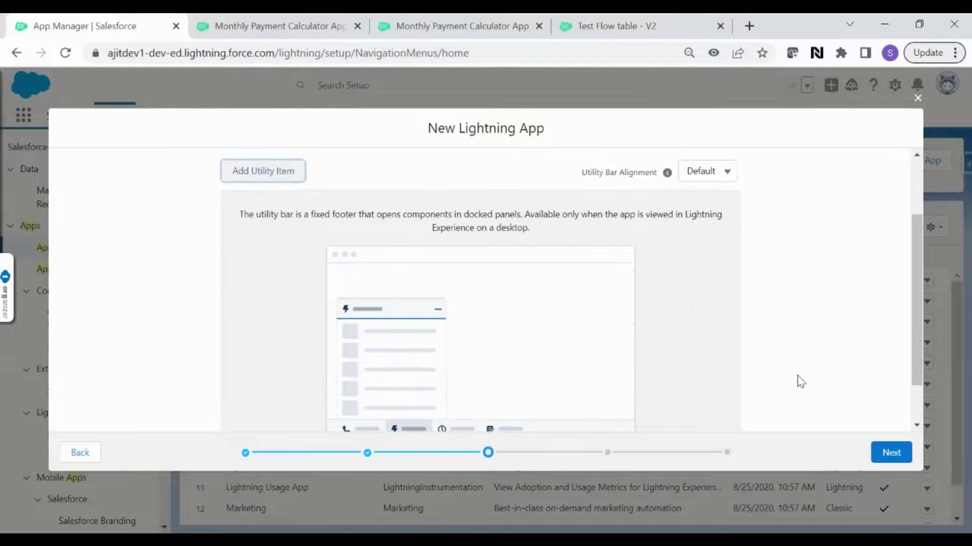
scroll(799, 382, up, 3)
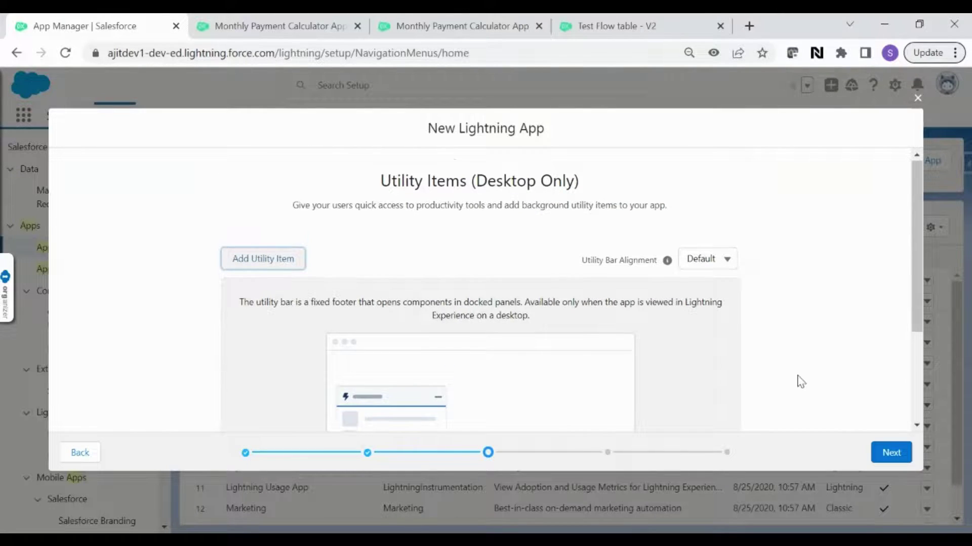
scroll(800, 382, down, 2)
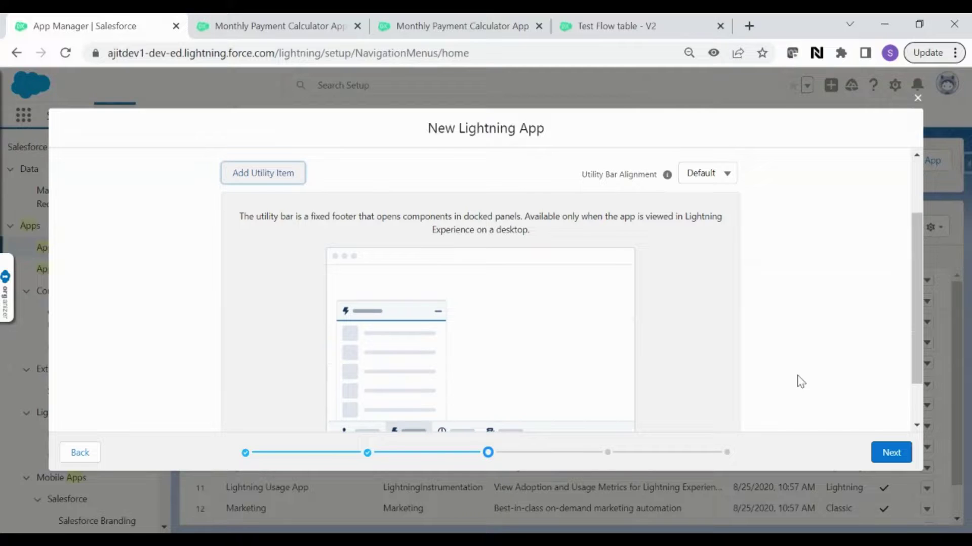
click(890, 453)
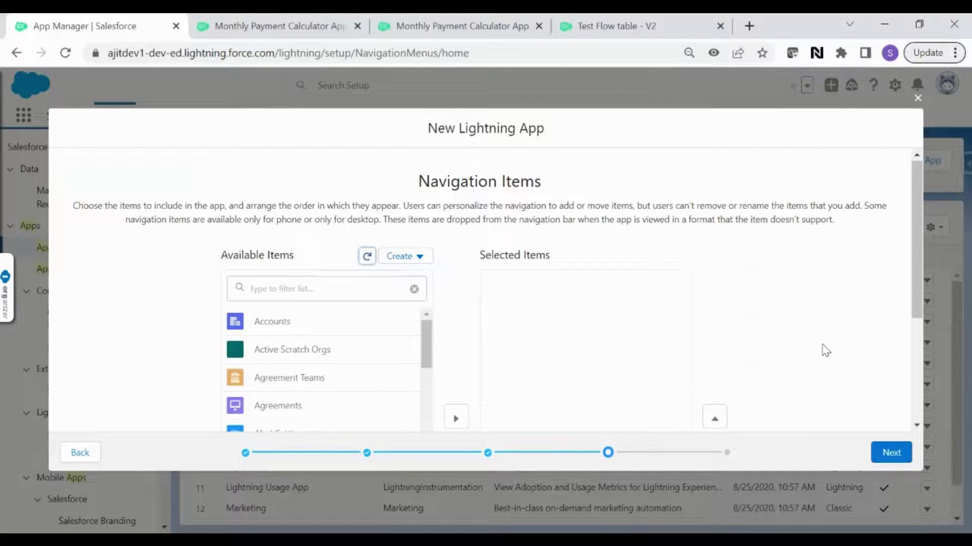
click(890, 453)
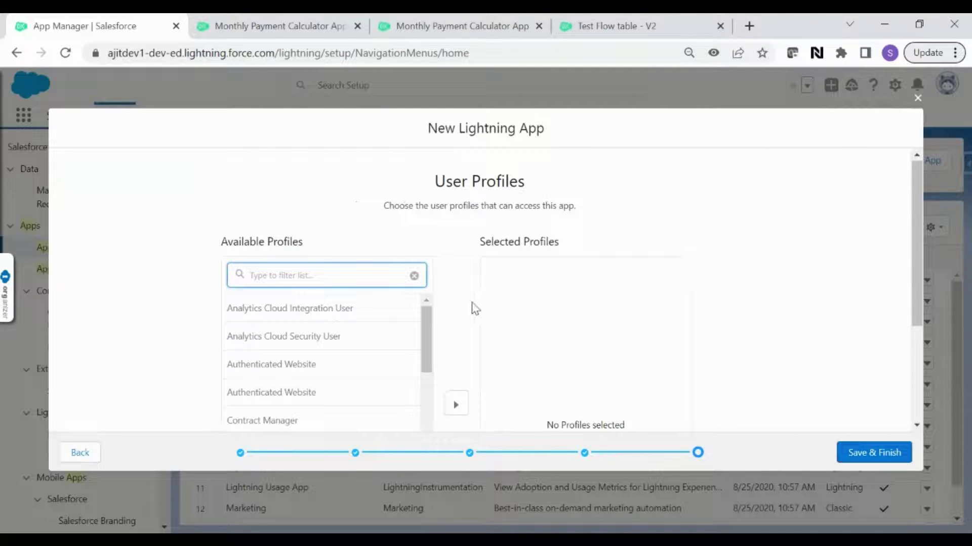
Add System Administrator to the app's selected user profiles.
scroll(461, 304, down, 3)
scroll(430, 369, down, 5)
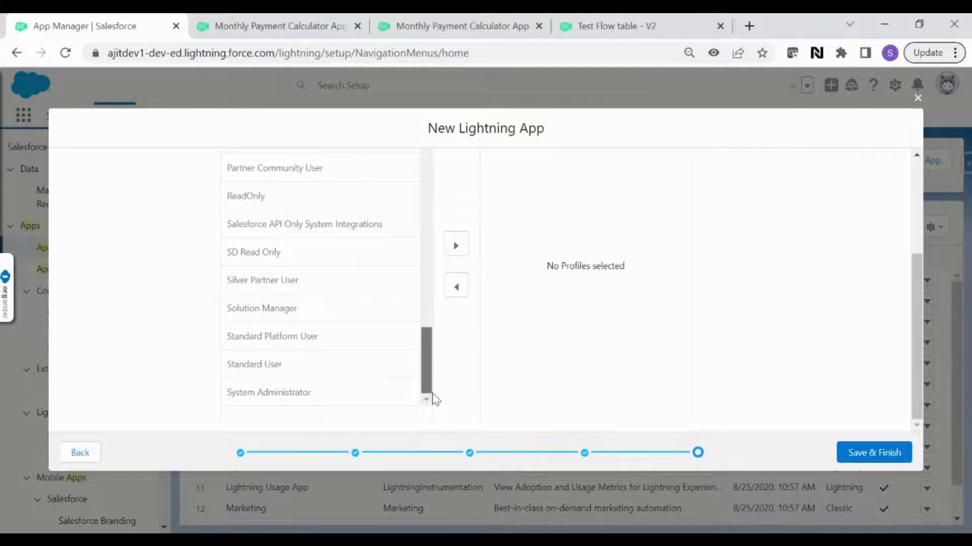
mouse_move(430, 377)
mouse_down()
mouse_move(429, 326)
mouse_move(424, 381)
mouse_up()
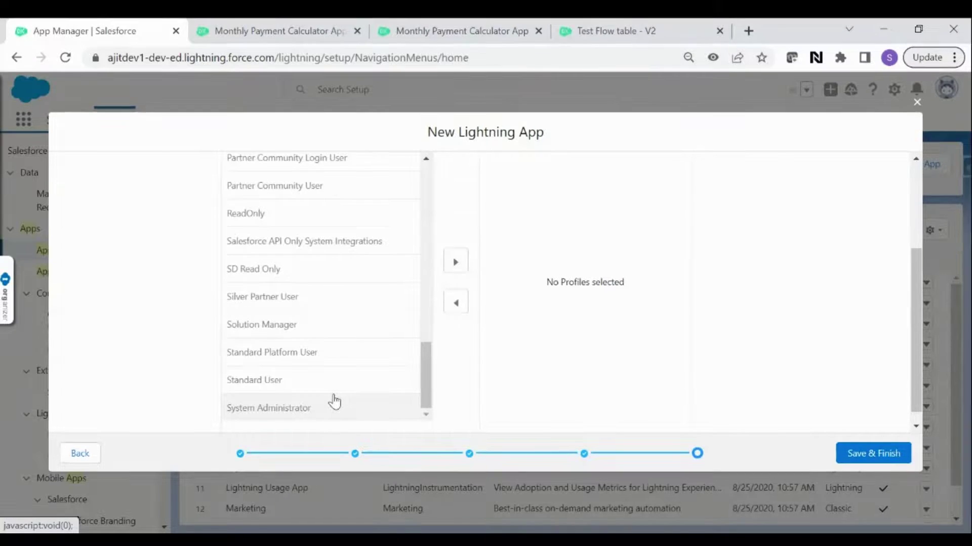
click(454, 267)
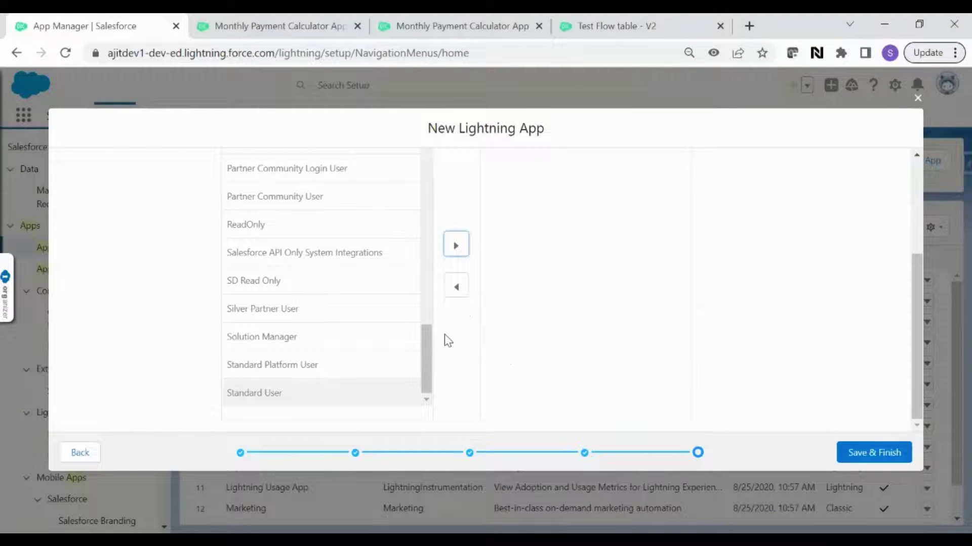
scroll(447, 341, up, 3)
scroll(447, 340, down, 3)
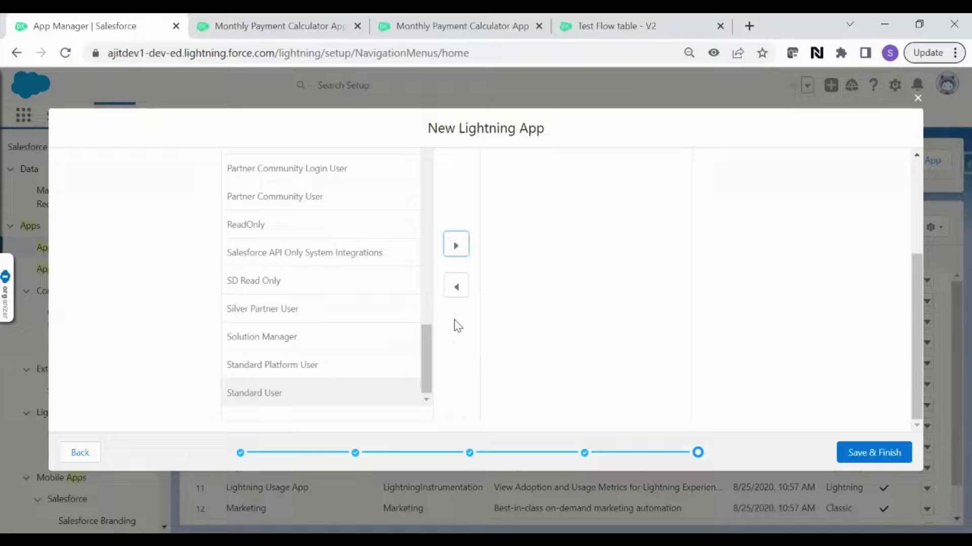
Save and finish the new Mortgage Calculator App.
click(876, 454)
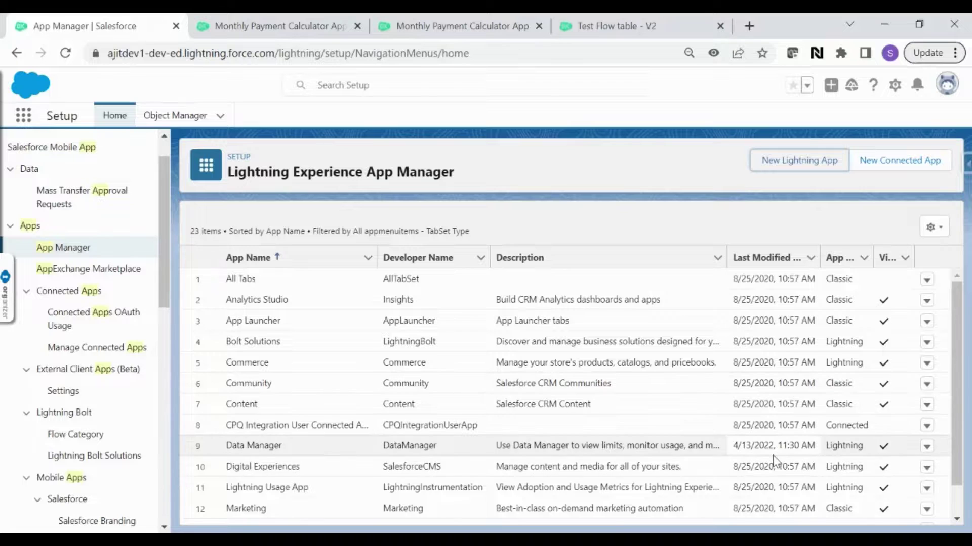
scroll(777, 458, down, 5)
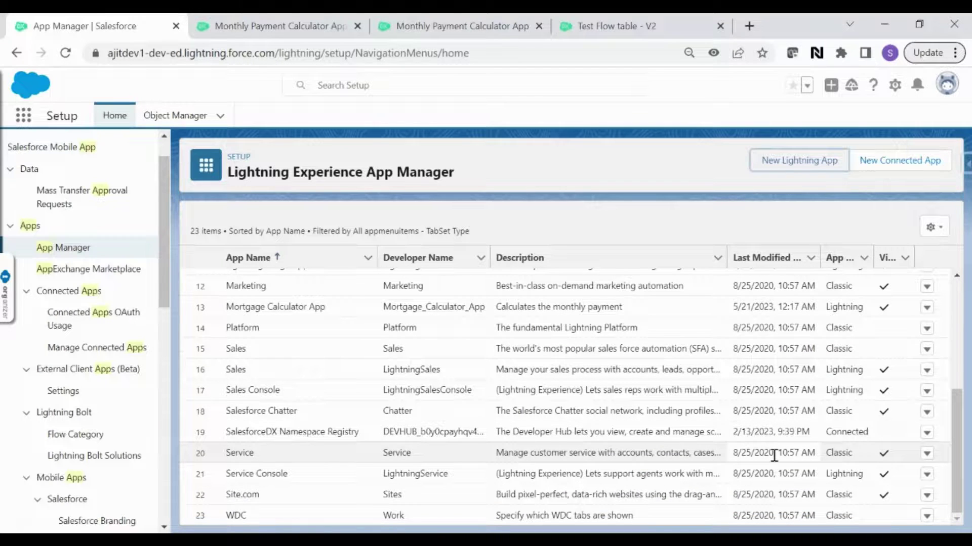
scroll(774, 455, up, 4)
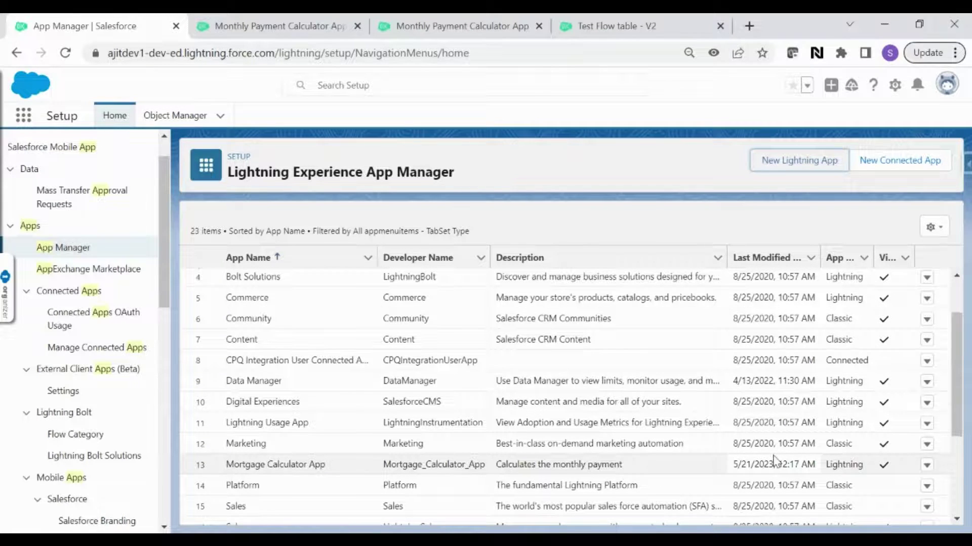
Edit Mortgage Calculator App from App Manager and show its pages list.
click(926, 466)
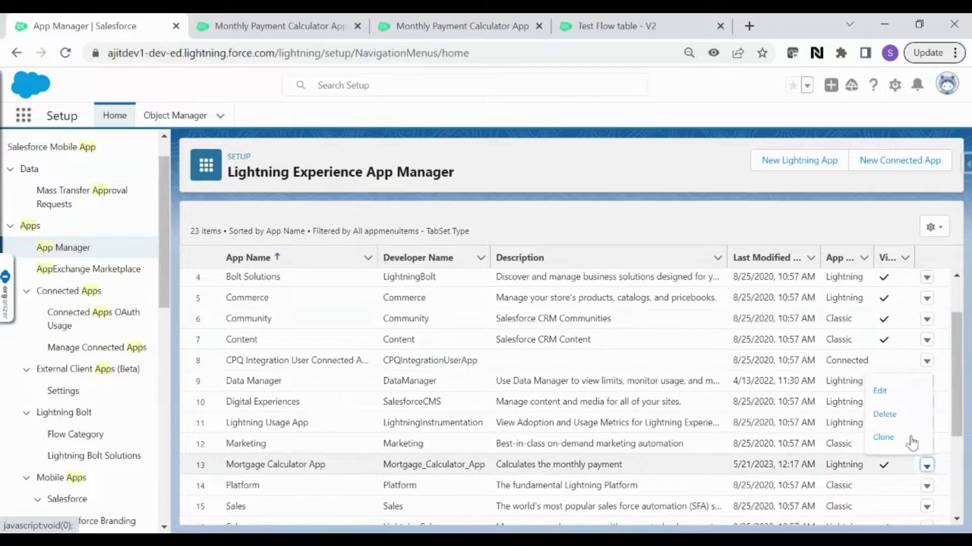
scroll(928, 387, down, 4)
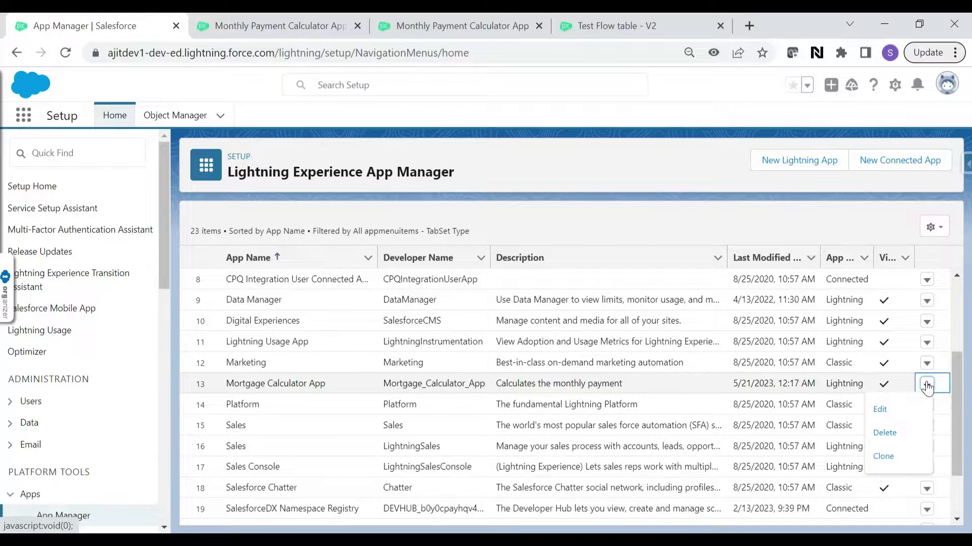
click(904, 409)
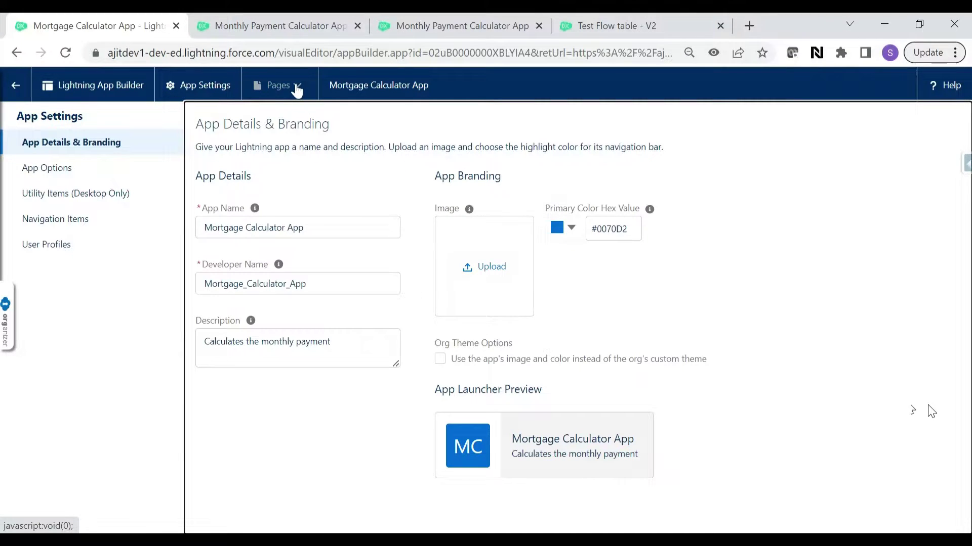
click(298, 89)
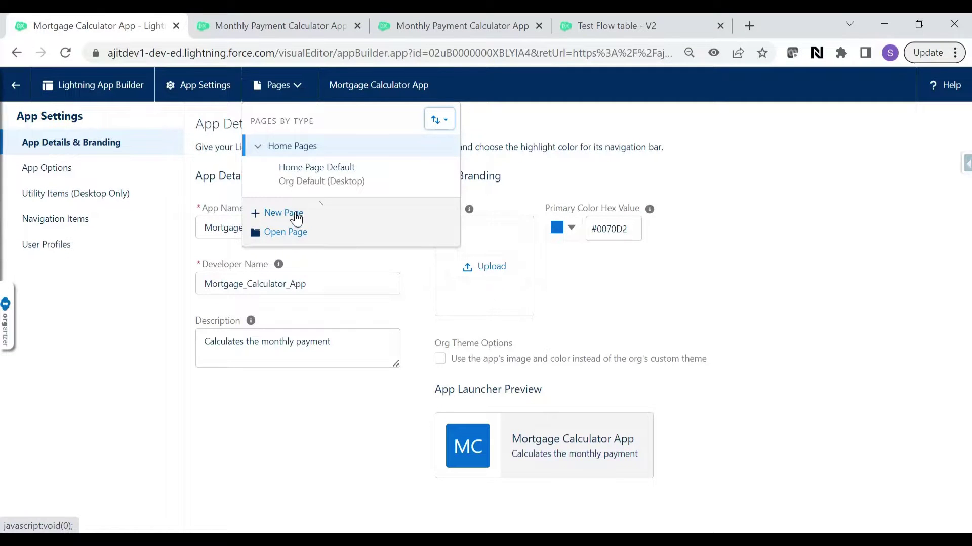
Create an App Page labelled 'Calculator App page' on the Header and Left Sidebar template.
click(295, 217)
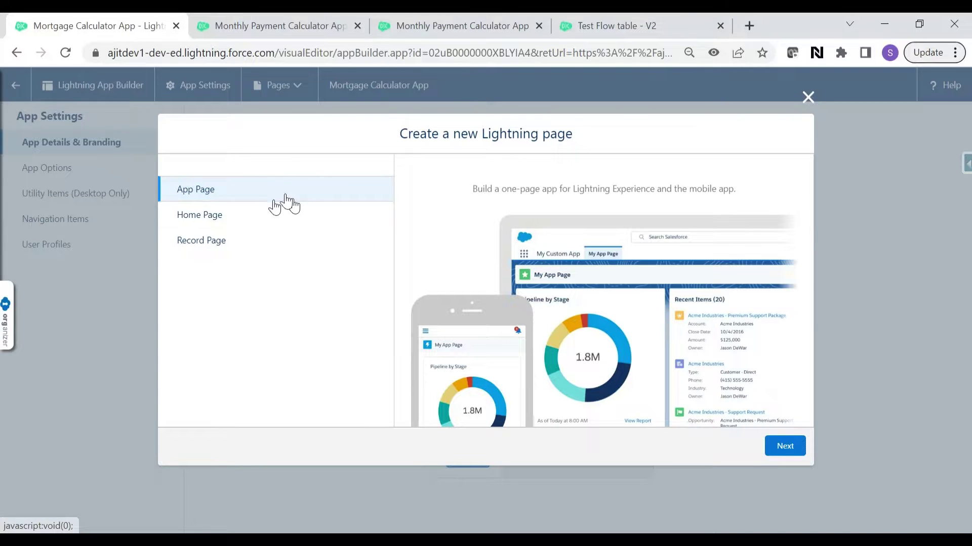
click(778, 445)
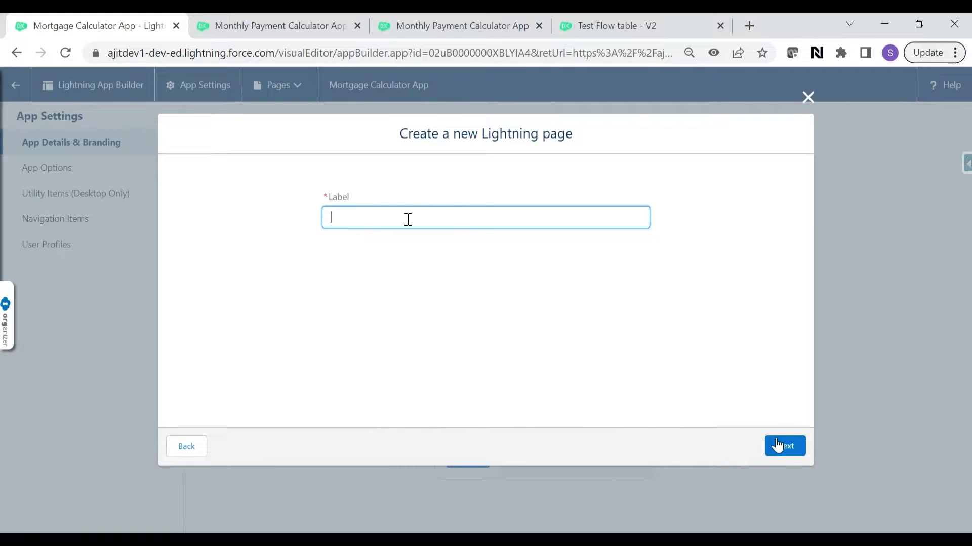
text(Calculator App page)
click(473, 311)
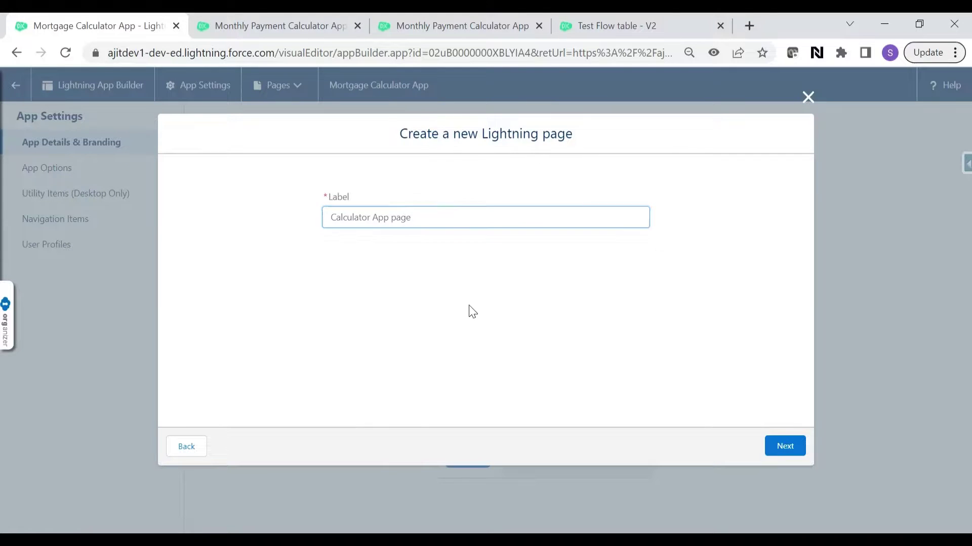
click(786, 447)
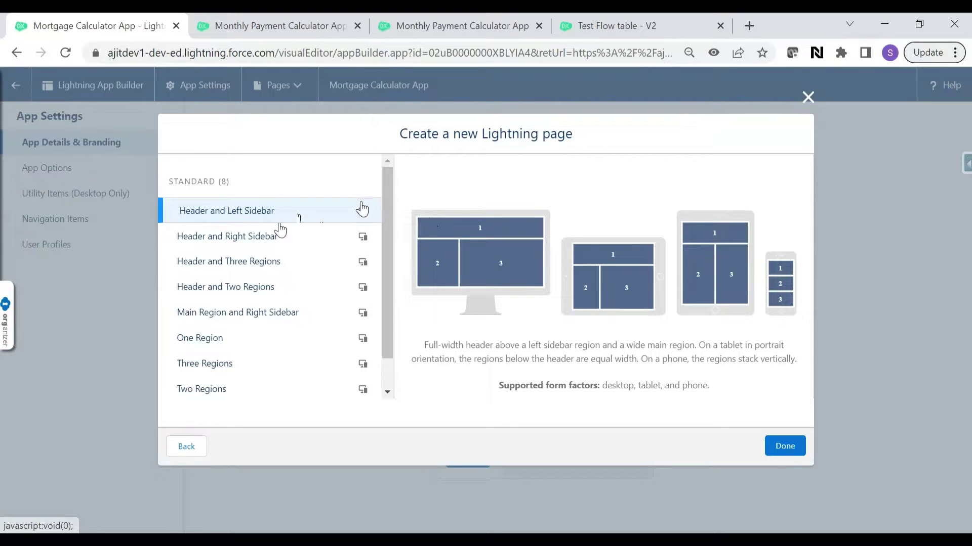
click(786, 446)
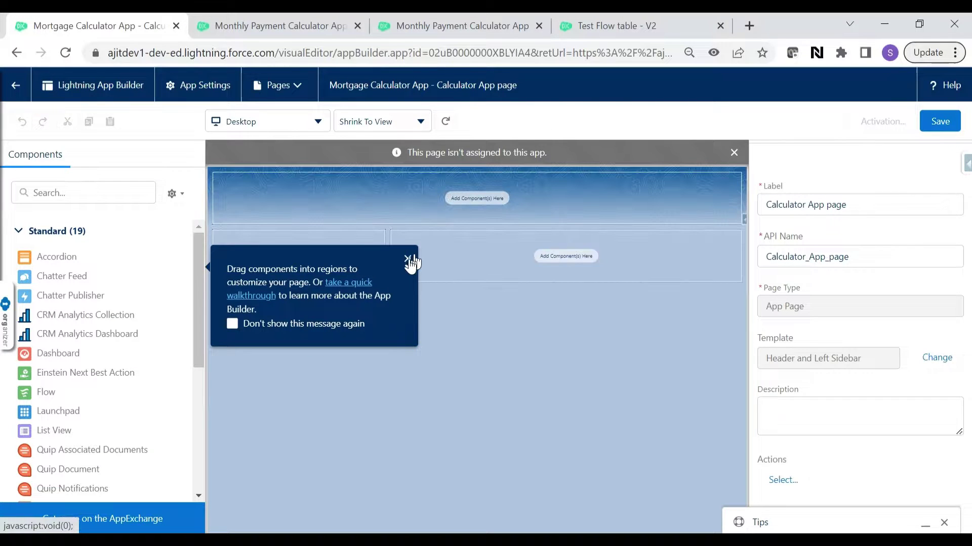
Place a Flow component running Monthly Payment Calculator App in the page header and save the page.
click(408, 259)
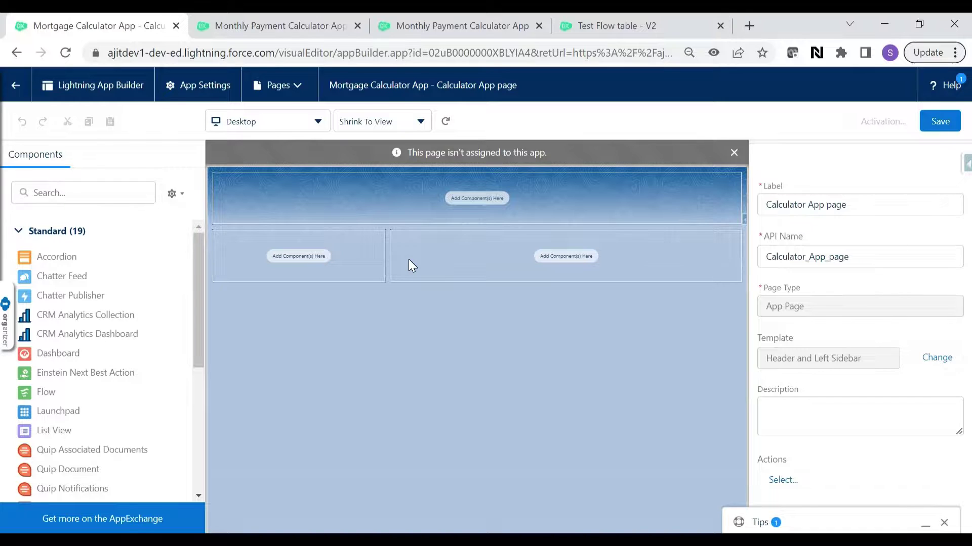
click(477, 200)
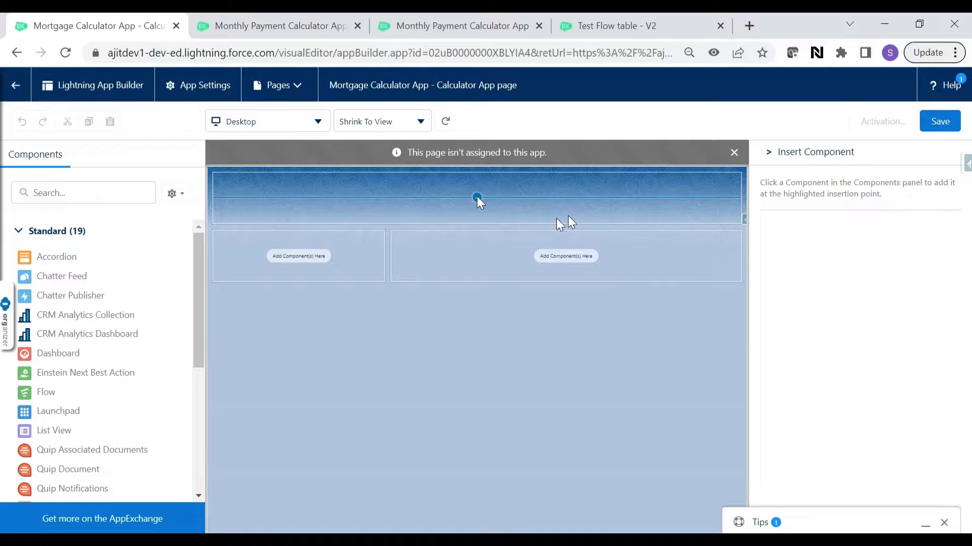
drag(65, 397, 449, 205)
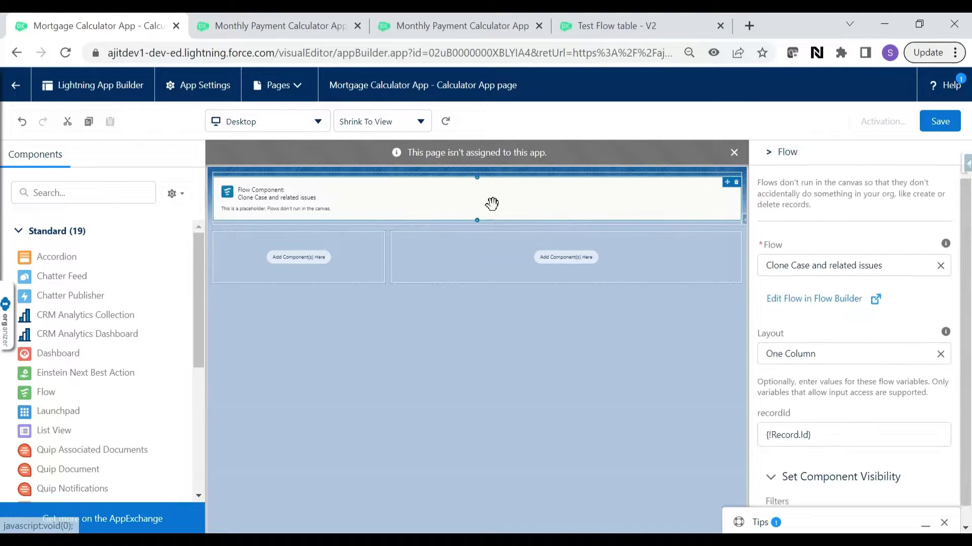
click(940, 266)
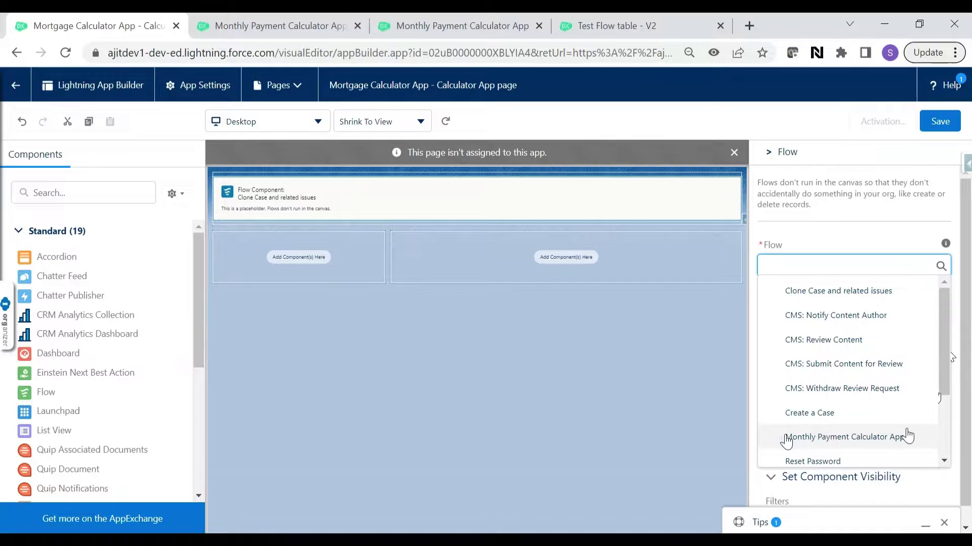
click(885, 437)
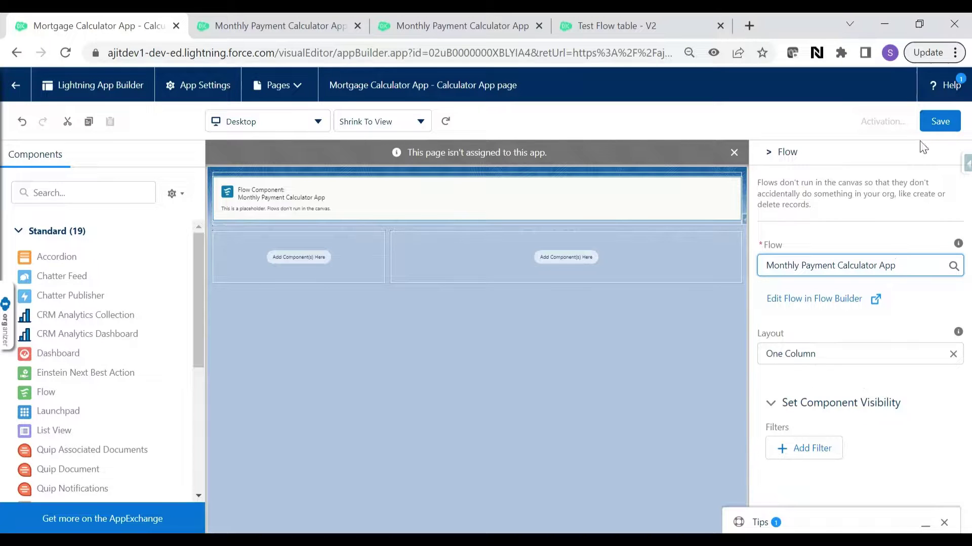
click(940, 121)
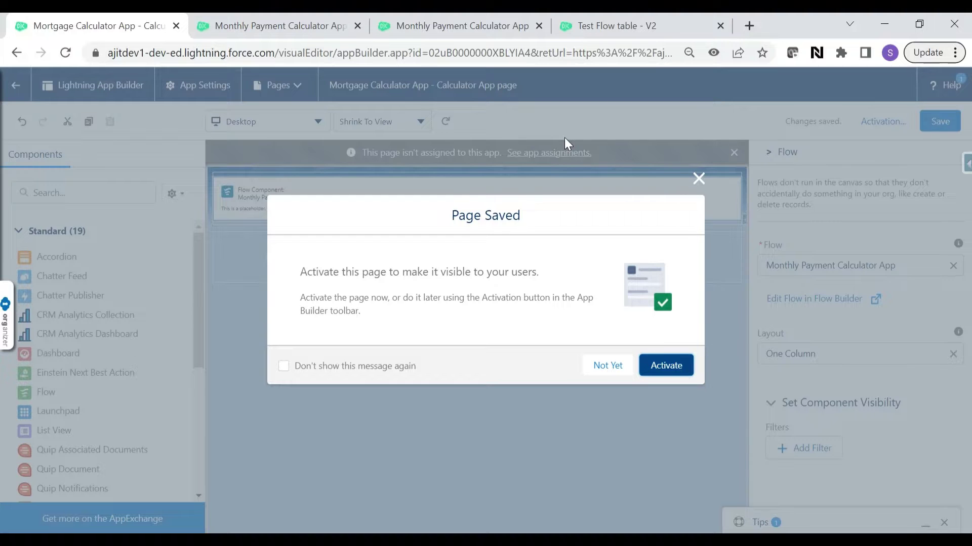
Activate the page and add it to Mortgage Calculator App.
click(675, 365)
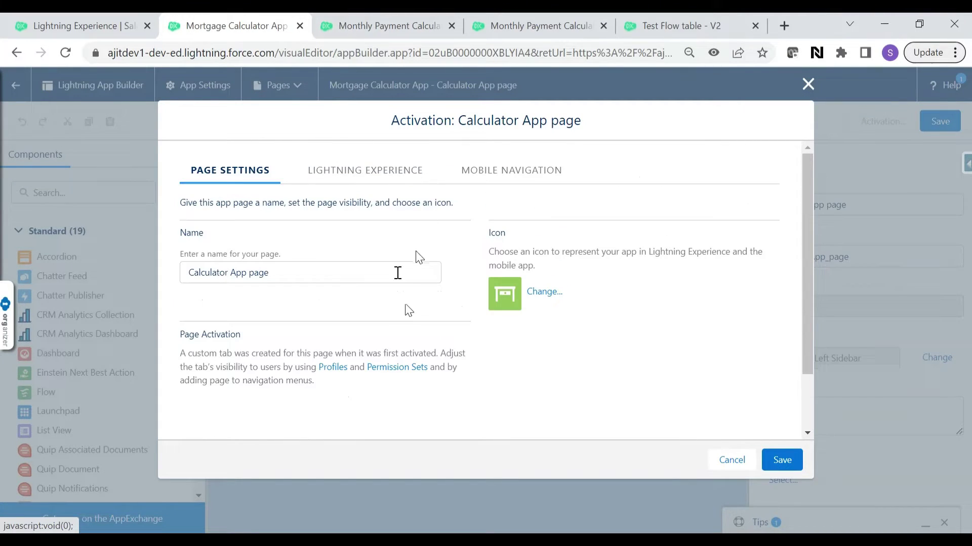
scroll(415, 273, down, 2)
scroll(415, 276, up, 2)
click(374, 176)
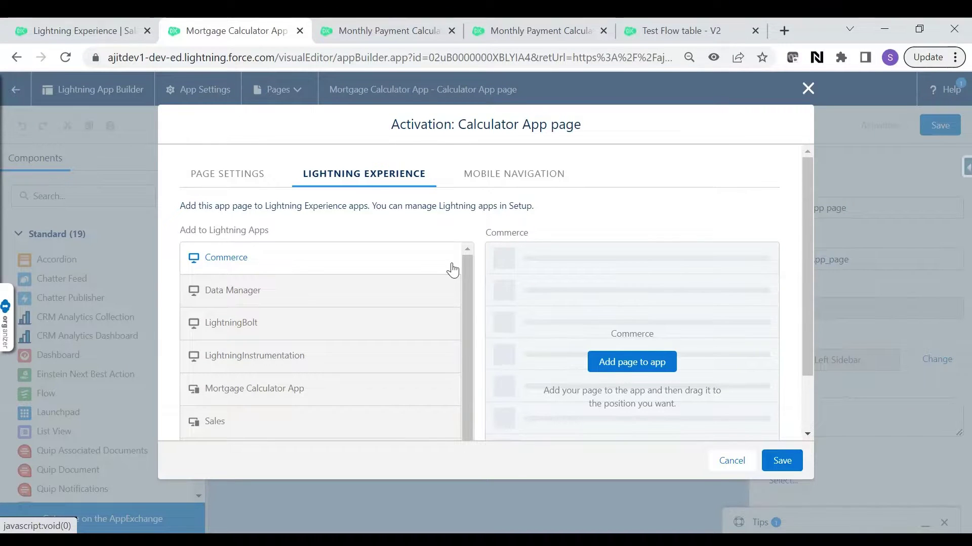
click(257, 397)
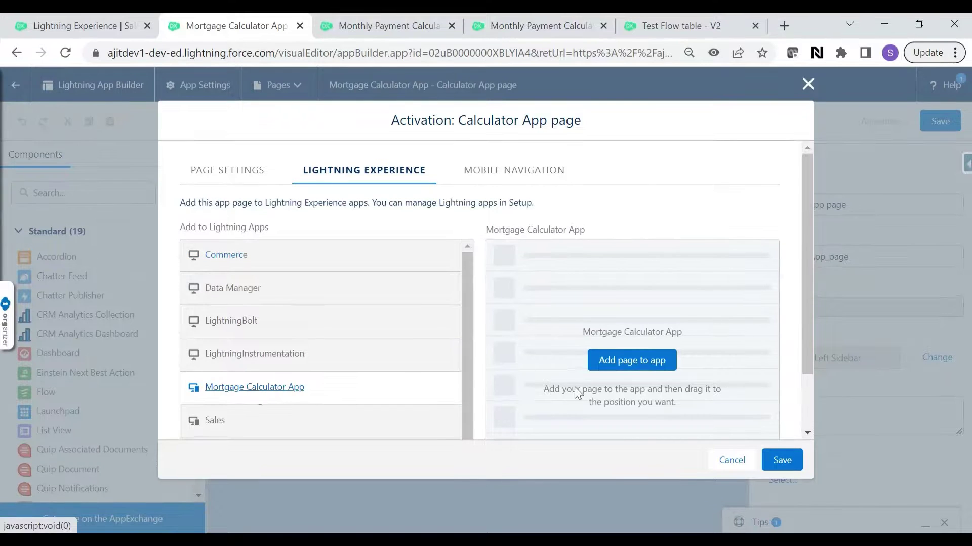
click(645, 373)
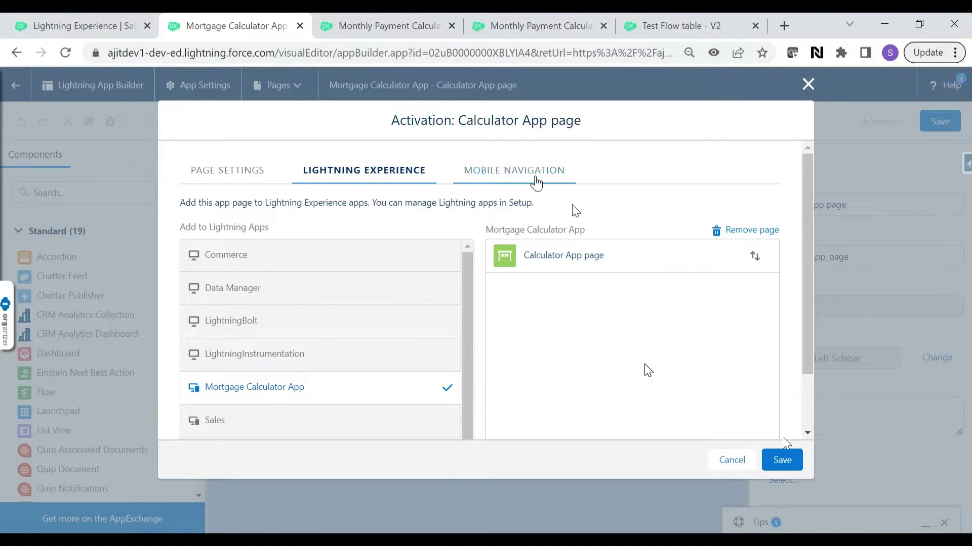
Add the page to the mobile navigation menu, then save the activation and the page.
click(536, 183)
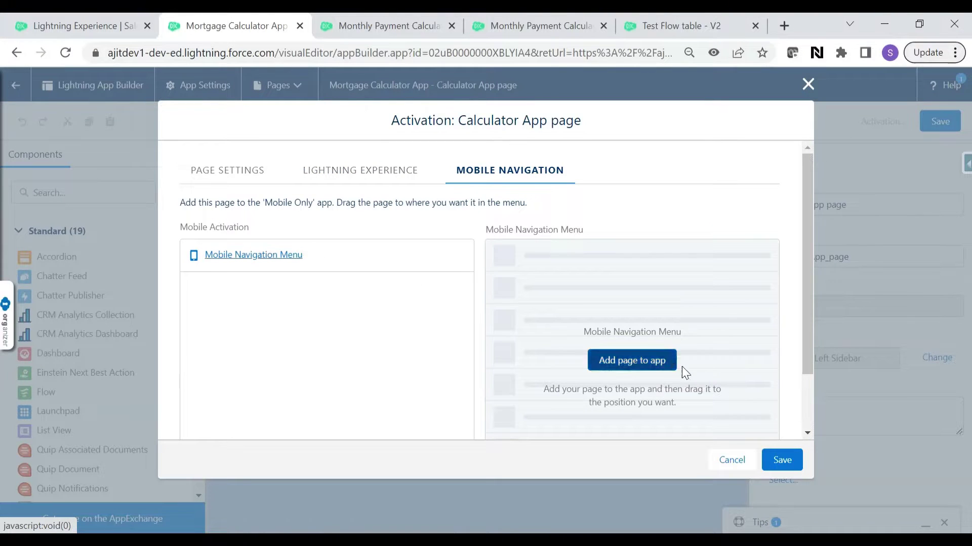
click(653, 361)
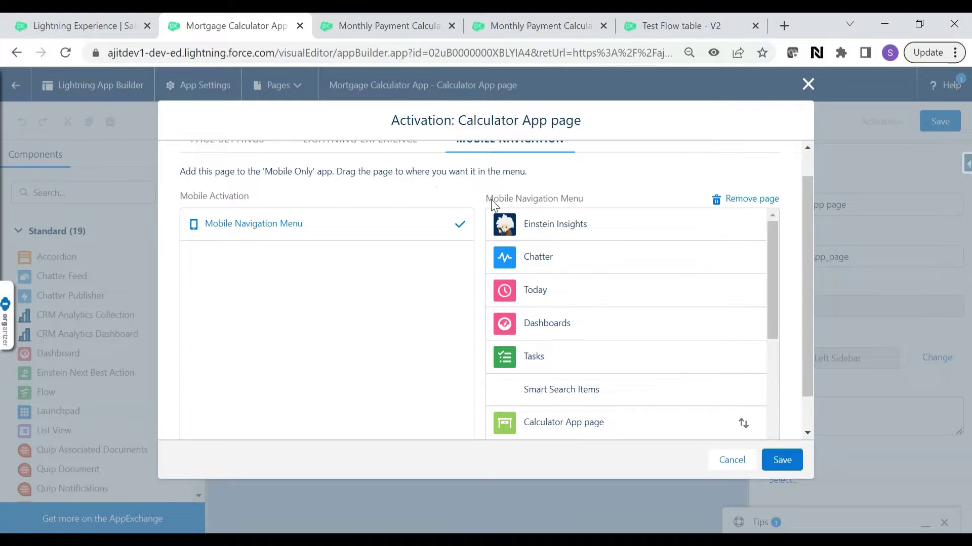
scroll(491, 199, up, 1)
click(389, 172)
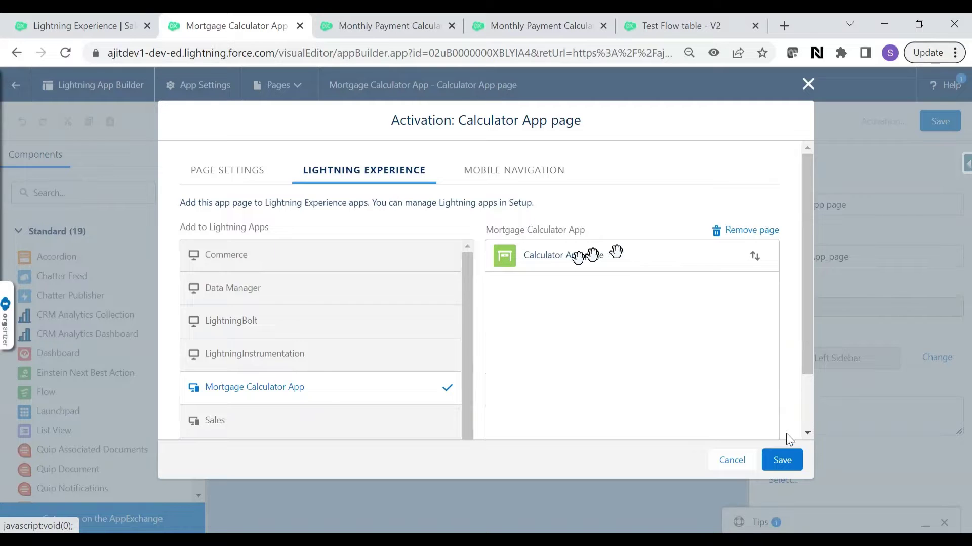
click(781, 460)
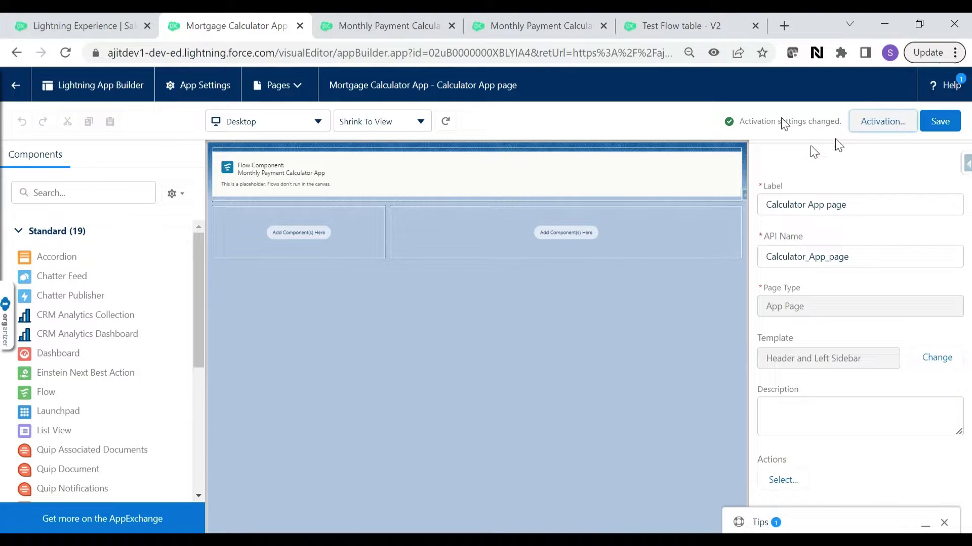
click(939, 121)
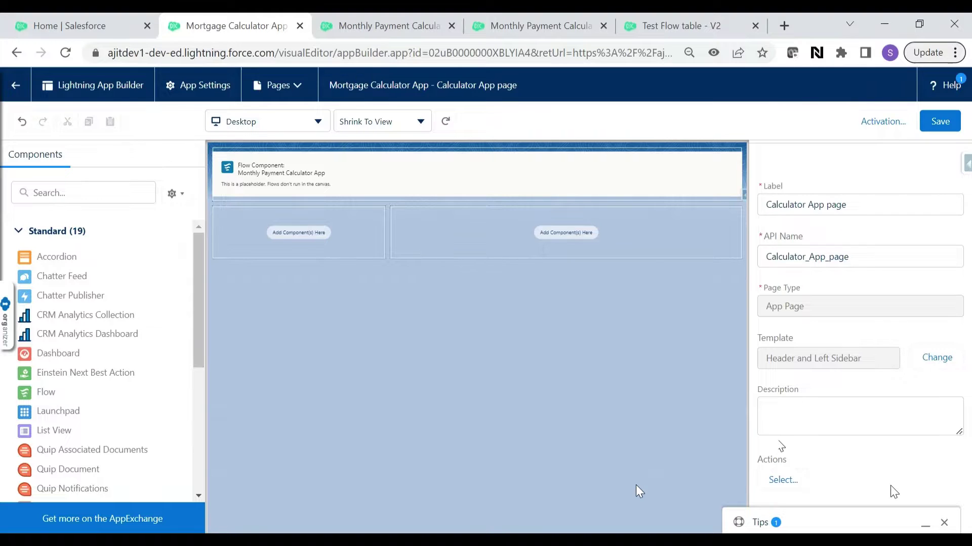
From the Home tab, search 'mo' in the App Launcher and launch Mortgage Calculator App.
click(50, 21)
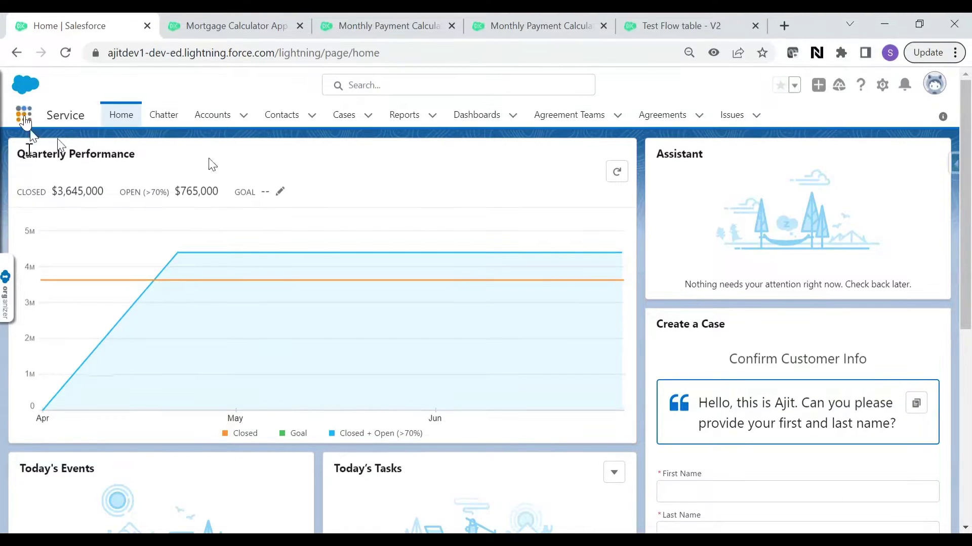
click(24, 115)
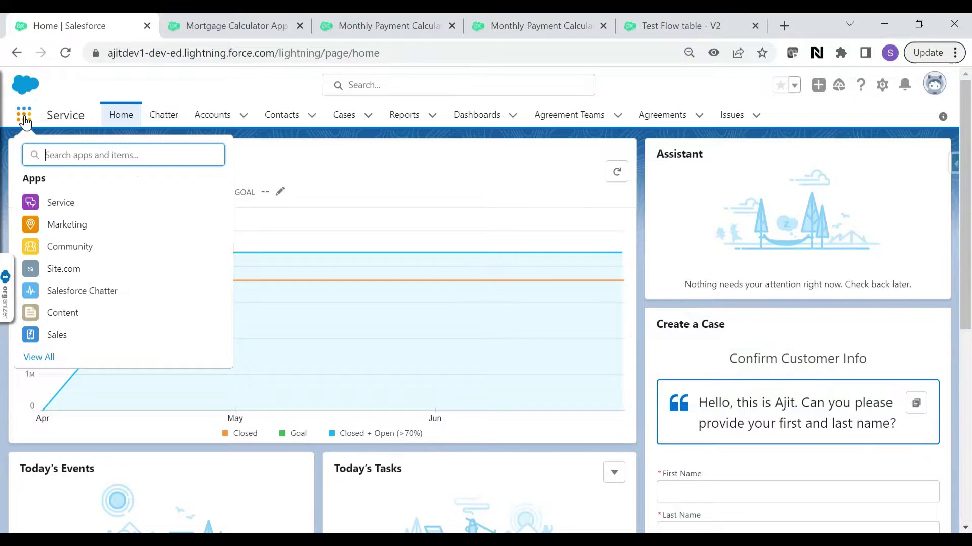
text(mo)
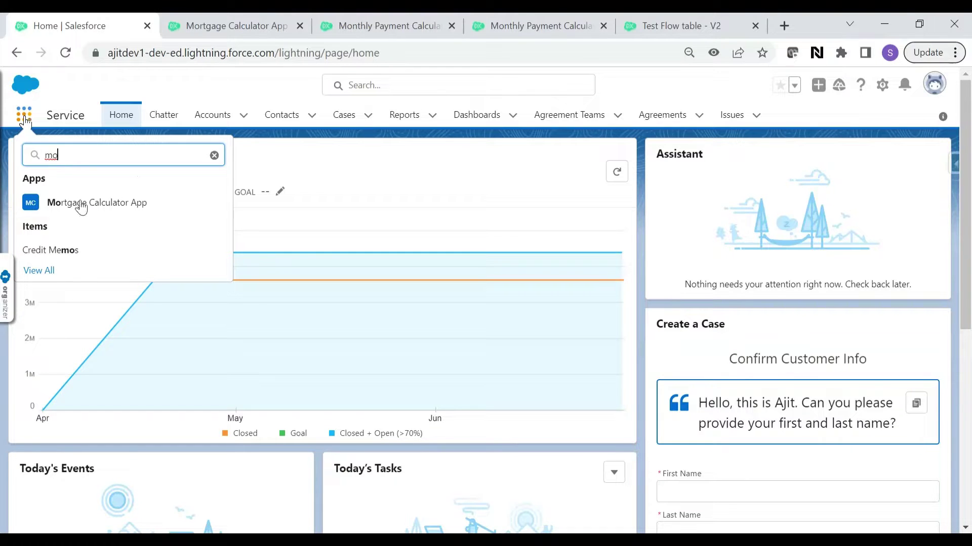
click(119, 216)
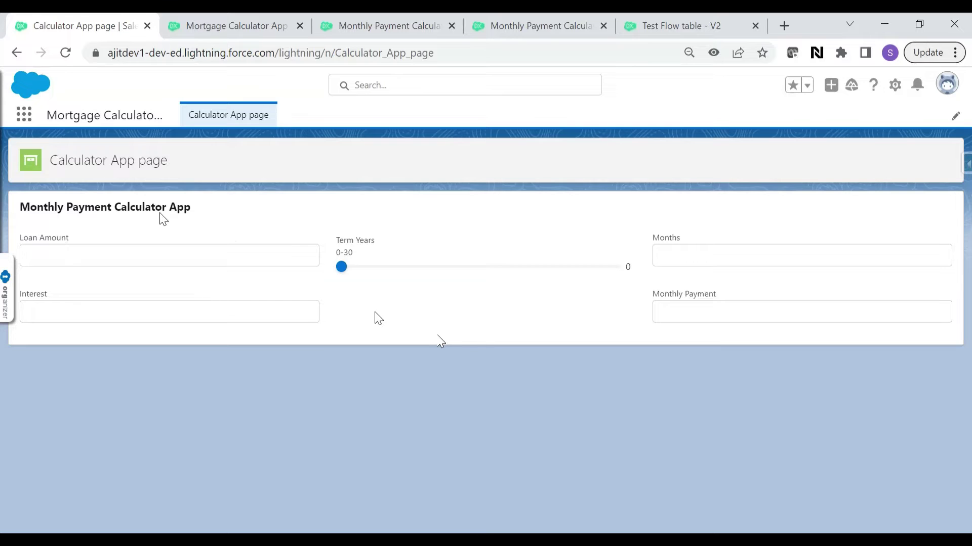
Enter a 200000 loan, 11-year term and 5.25 interest, yielding a $7,955 monthly payment.
click(262, 258)
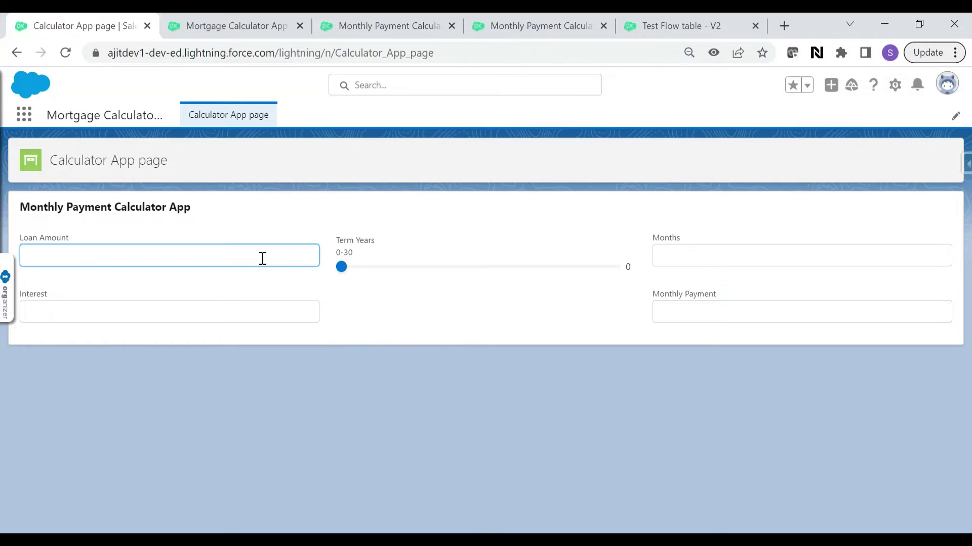
text(200000)
click(453, 302)
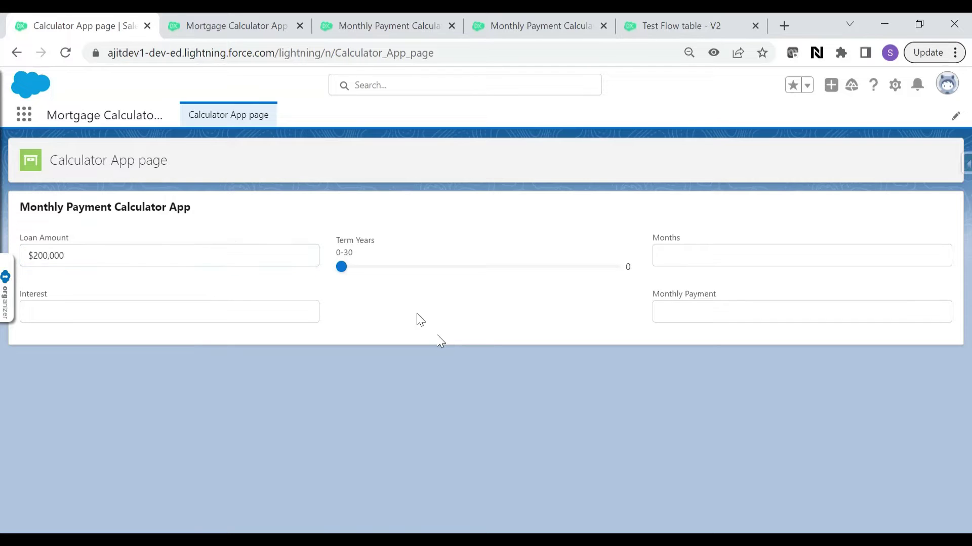
drag(344, 275, 444, 282)
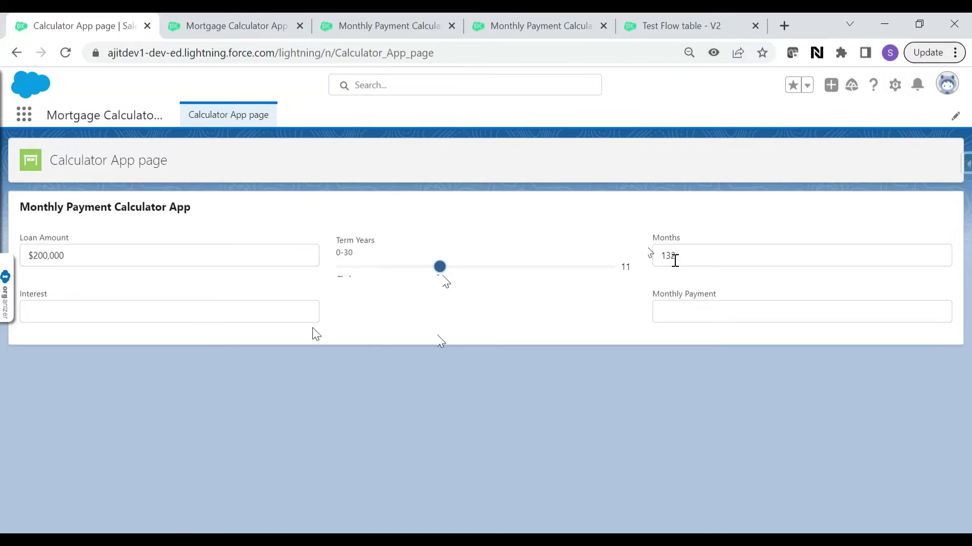
click(265, 310)
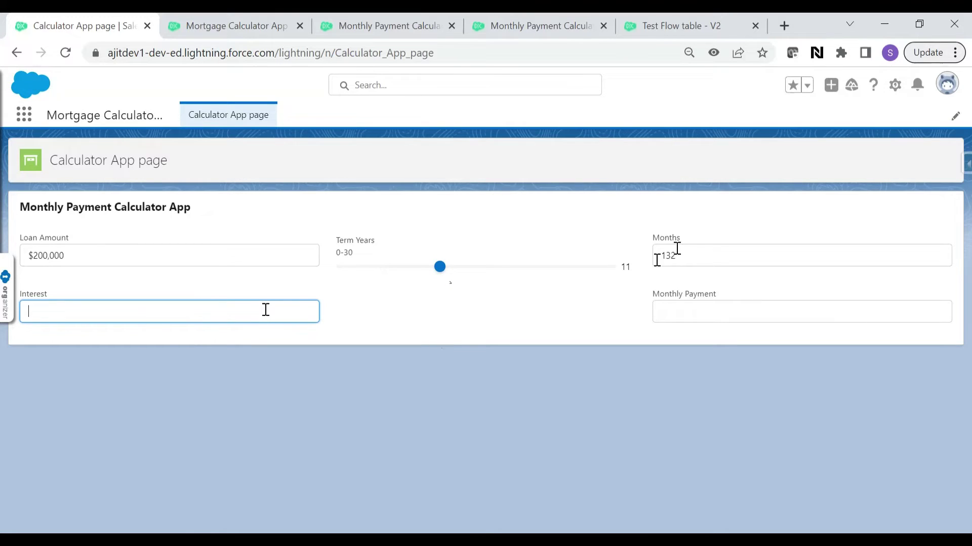
text(5.25)
click(439, 324)
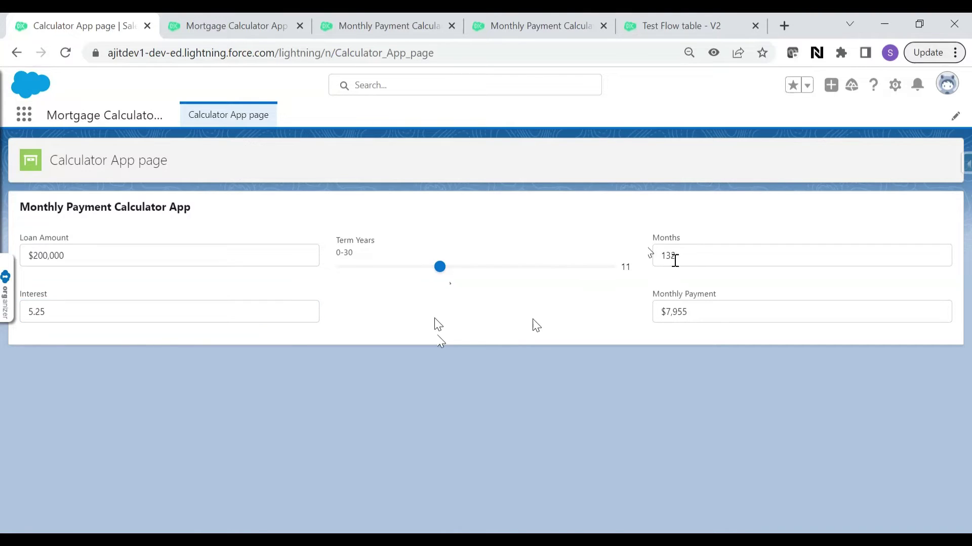